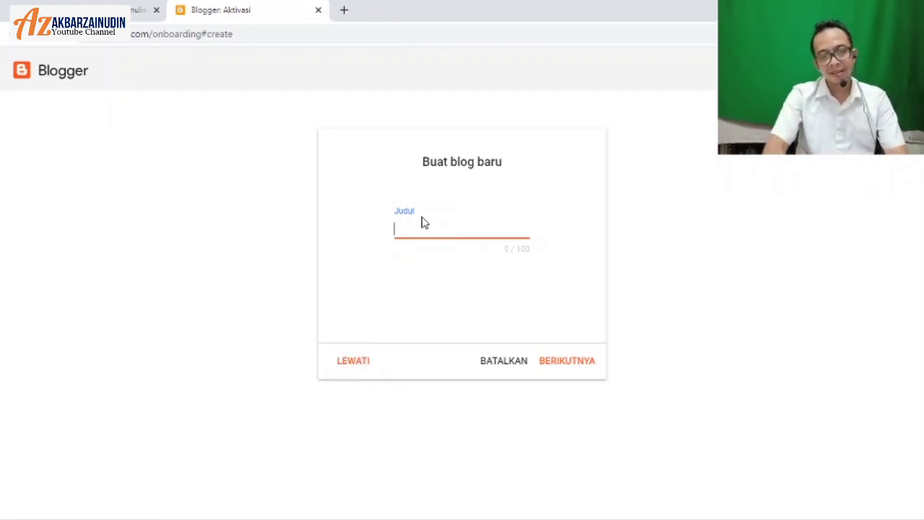
# Step: Title the new blog BelajarMenulisMJW
pyautogui.write('be')
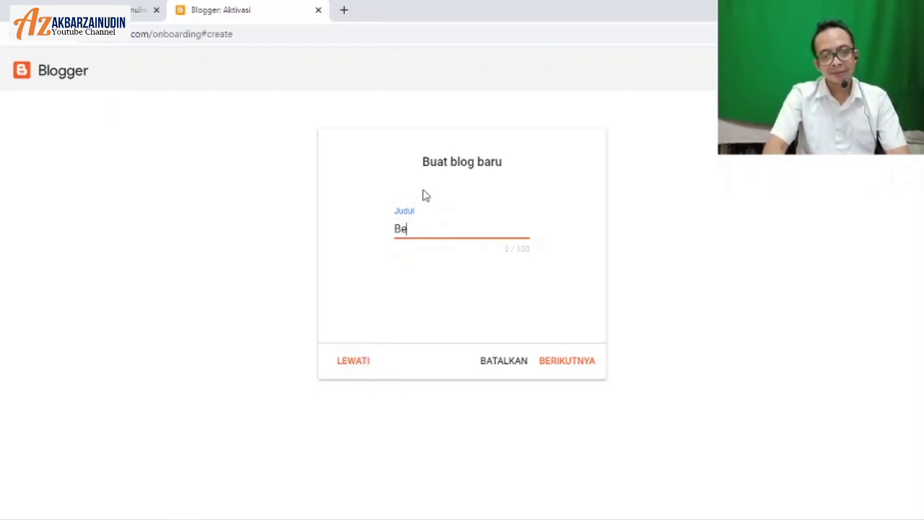
pyautogui.write('lajarMenul')
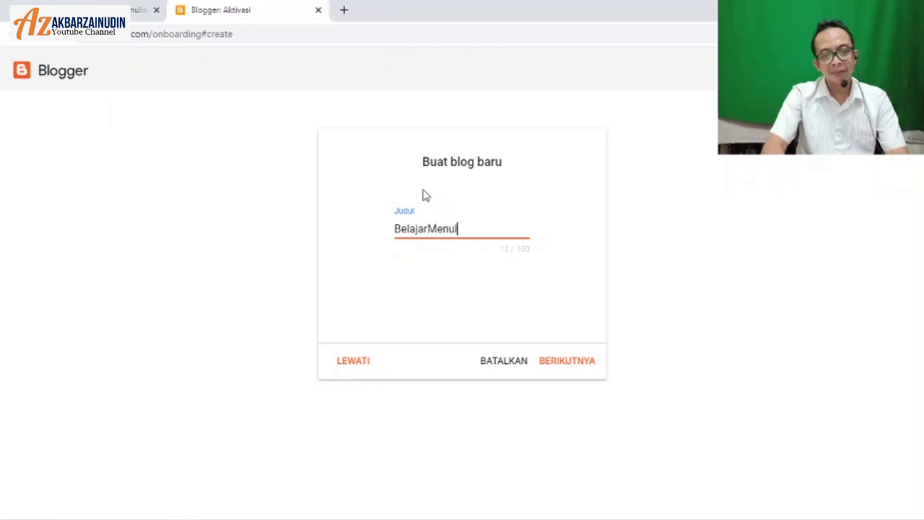
pyautogui.write('isMJW')
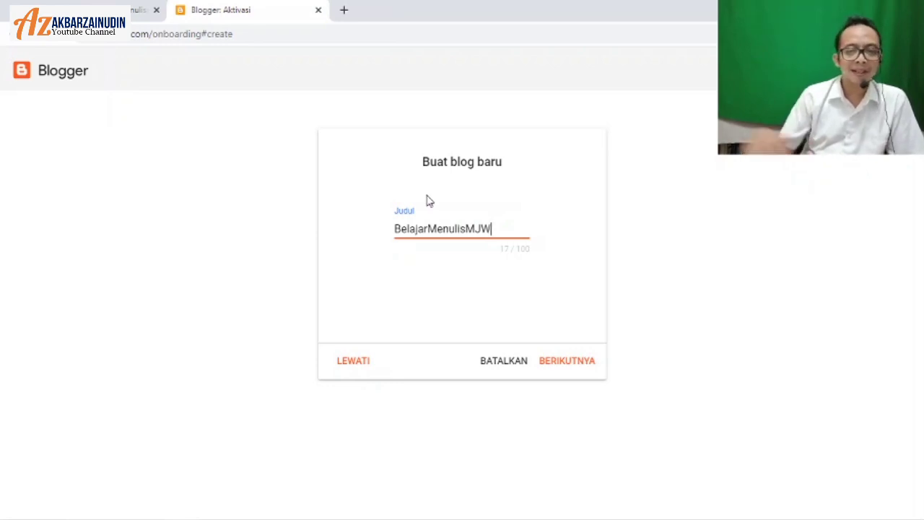
pyautogui.click(464, 175)
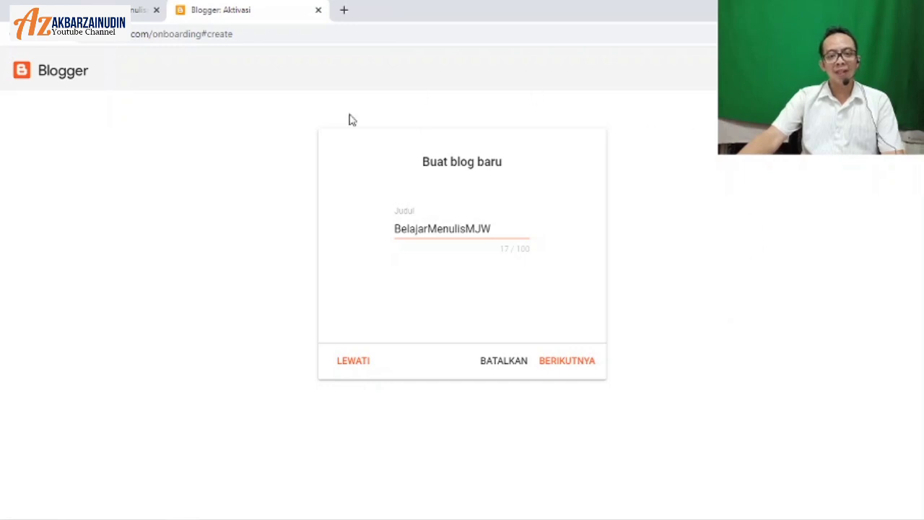
pyautogui.click(581, 368)
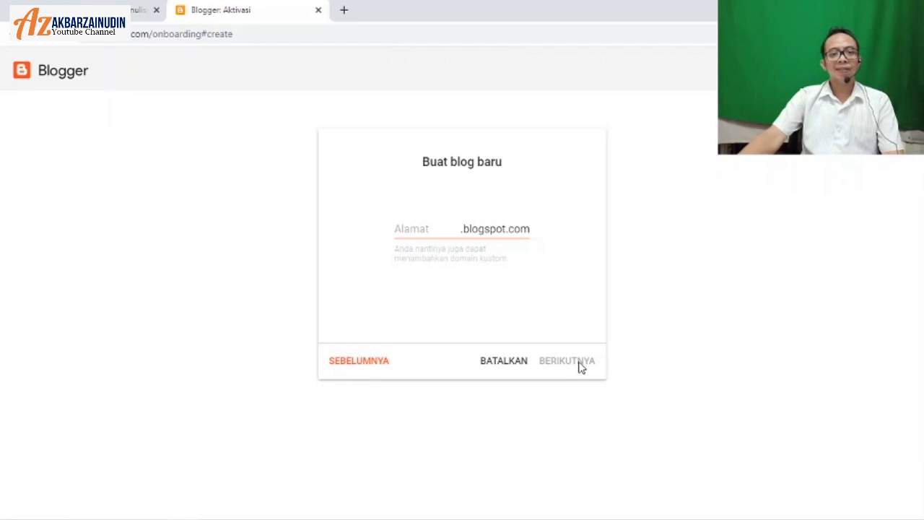
# Step: Enter belajarmenulismjw as the blog's .blogspot.com address, correcting the final letter
pyautogui.click(413, 230)
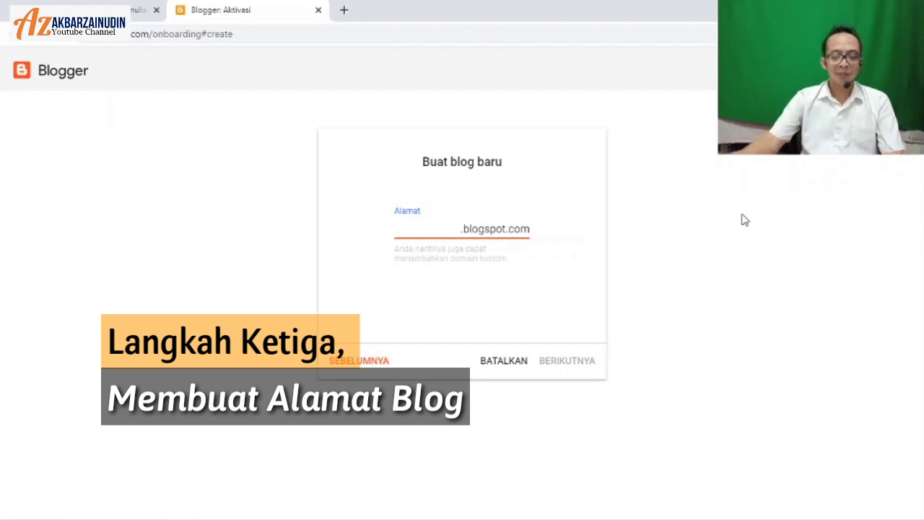
pyautogui.write('belajarm')
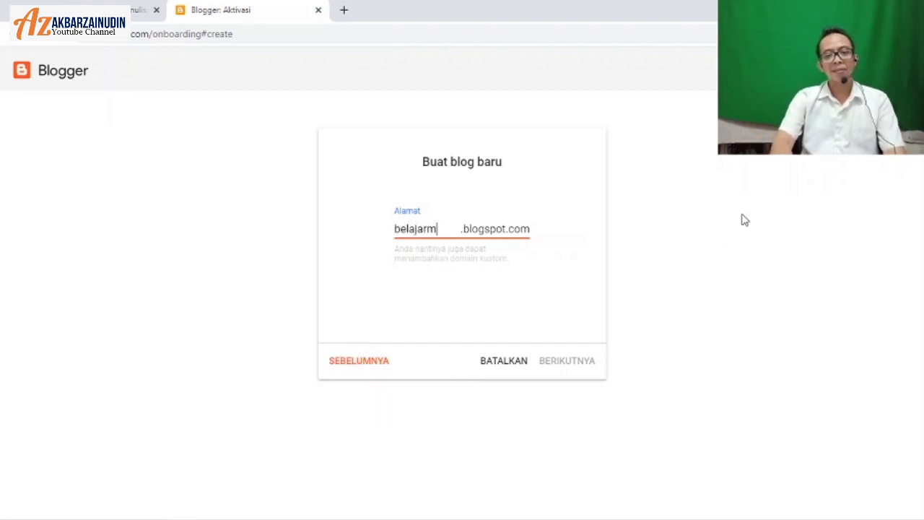
pyautogui.write('enulismje')
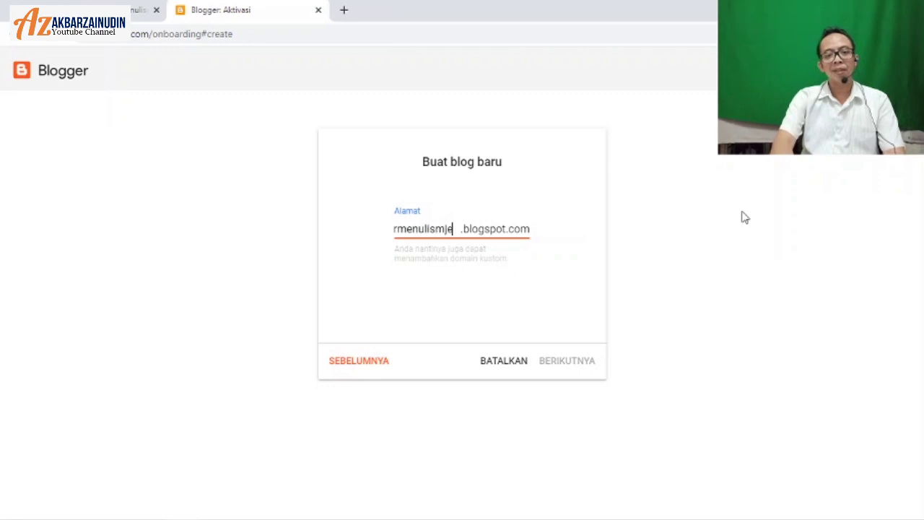
pyautogui.press('BackSpace')
pyautogui.write('w')
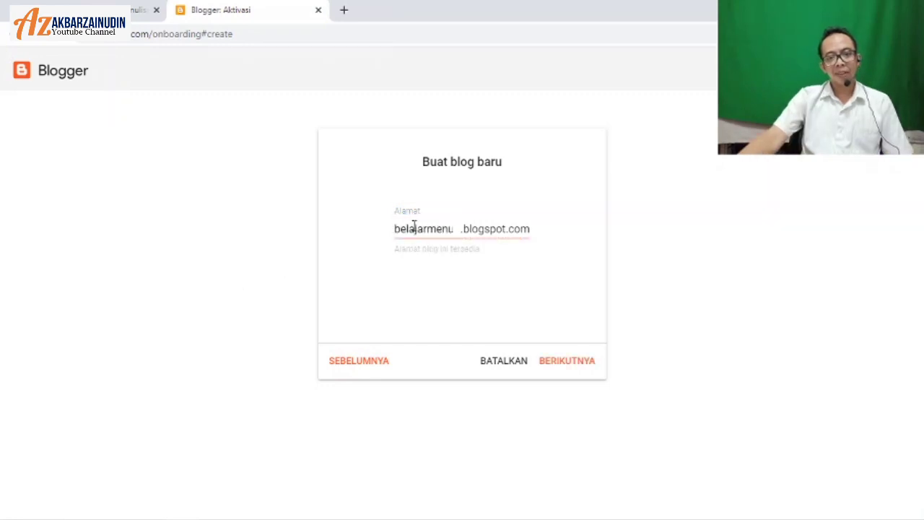
# Step: Replace the prefilled profile display name with 'Belajar Menulis Bersama'
pyautogui.click(568, 360)
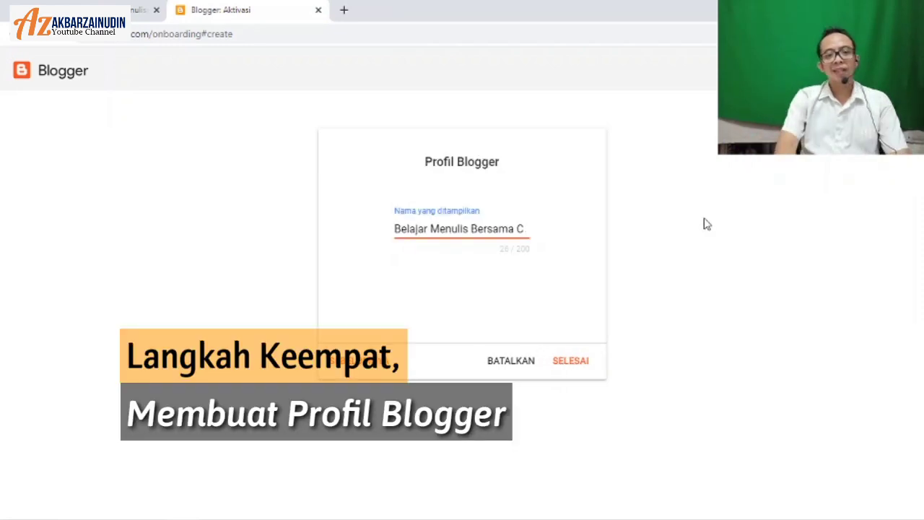
pyautogui.press('BackSpace')
pyautogui.press('BackSpace')
pyautogui.press('BackSpace')
pyautogui.press('BackSpace')
pyautogui.press('BackSpace')
pyautogui.press('BackSpace')
pyautogui.press('BackSpace')
pyautogui.press('BackSpace')
pyautogui.press('BackSpace')
pyautogui.press('BackSpace')
pyautogui.press('BackSpace')
pyautogui.press('BackSpace')
pyautogui.press('BackSpace')
pyautogui.press('BackSpace')
pyautogui.press('BackSpace')
pyautogui.press('BackSpace')
pyautogui.press('BackSpace')
pyautogui.press('BackSpace')
pyautogui.press('BackSpace')
pyautogui.press('BackSpace')
pyautogui.write('B')
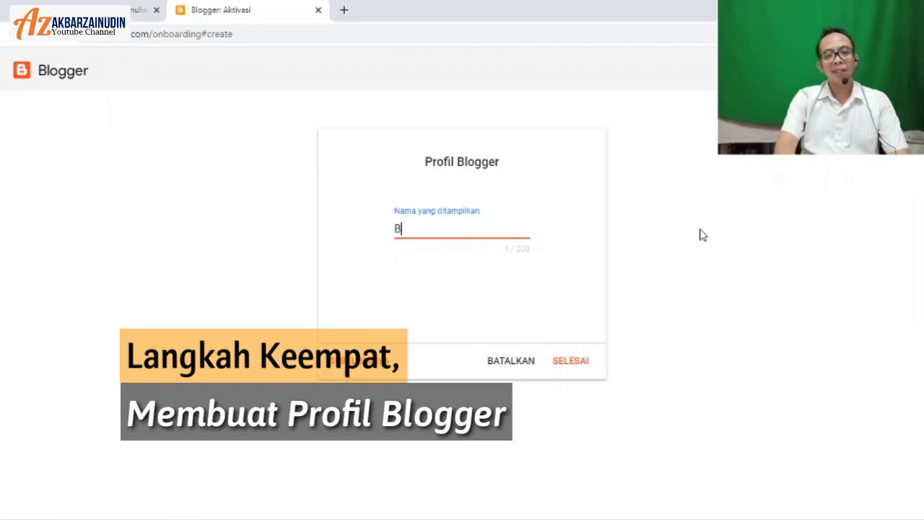
pyautogui.write('ersam')
pyautogui.press('BackSpace')
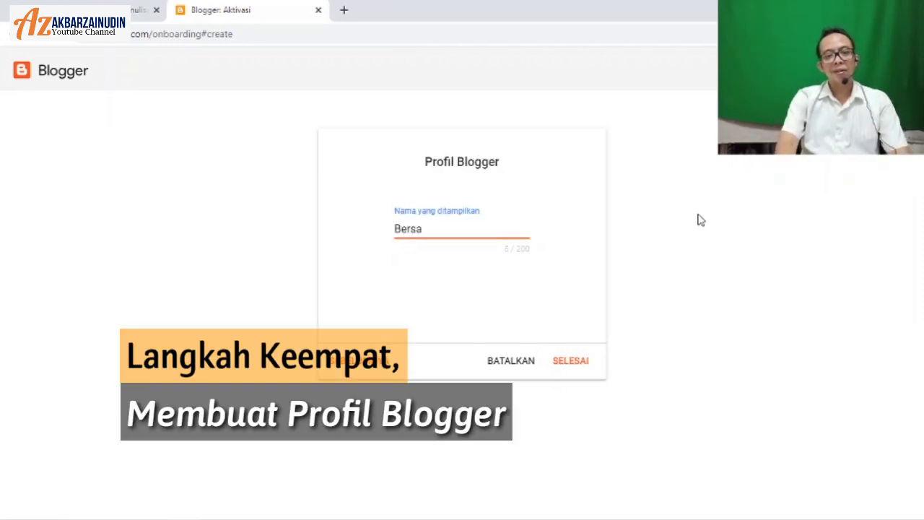
pyautogui.write('lajar Menluis')
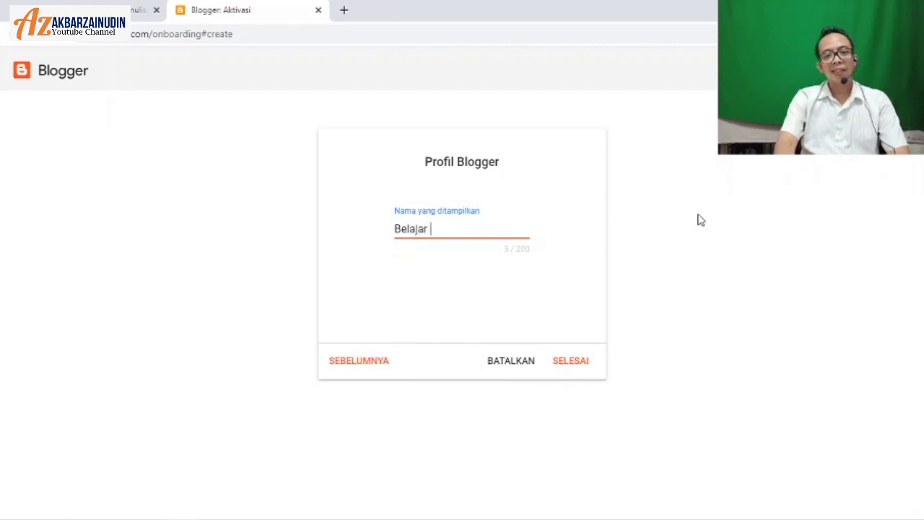
pyautogui.press('BackSpace')
pyautogui.press('BackSpace')
pyautogui.press('BackSpace')
pyautogui.press('BackSpace')
pyautogui.write('uli')
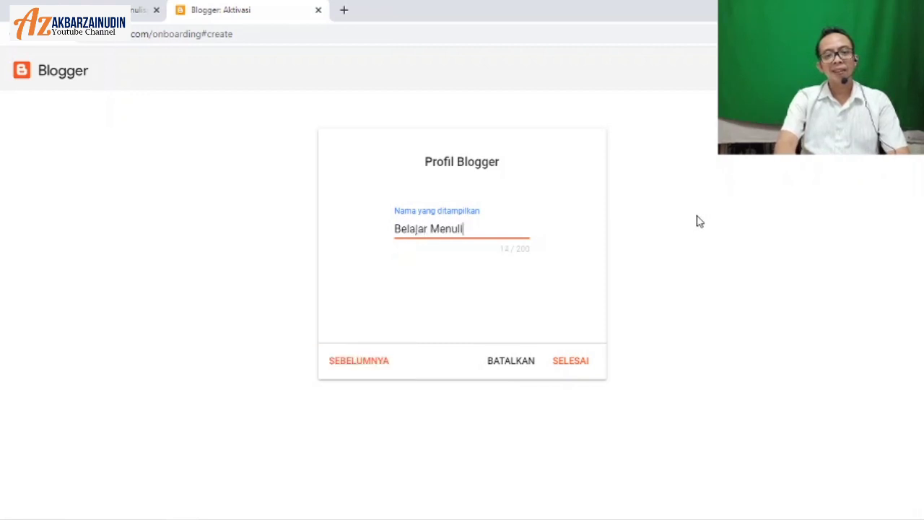
pyautogui.write('s Bersama')
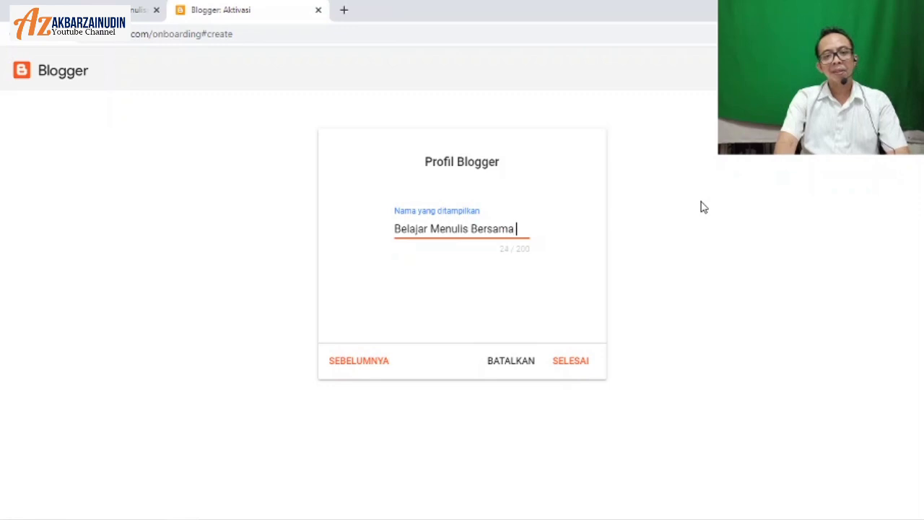
# Step: Append the coach's name to the display name, review it, and finish with SELESAI
pyautogui.click(703, 212)
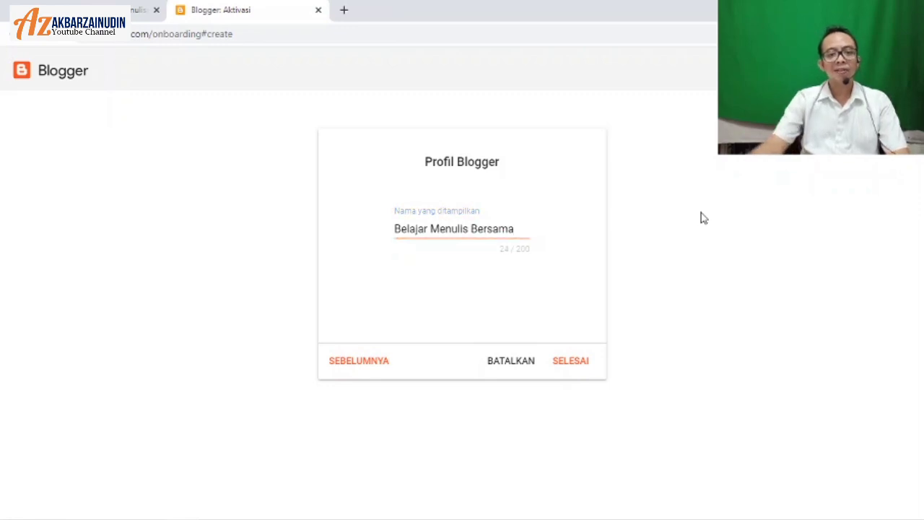
pyautogui.click(520, 229)
pyautogui.write('C')
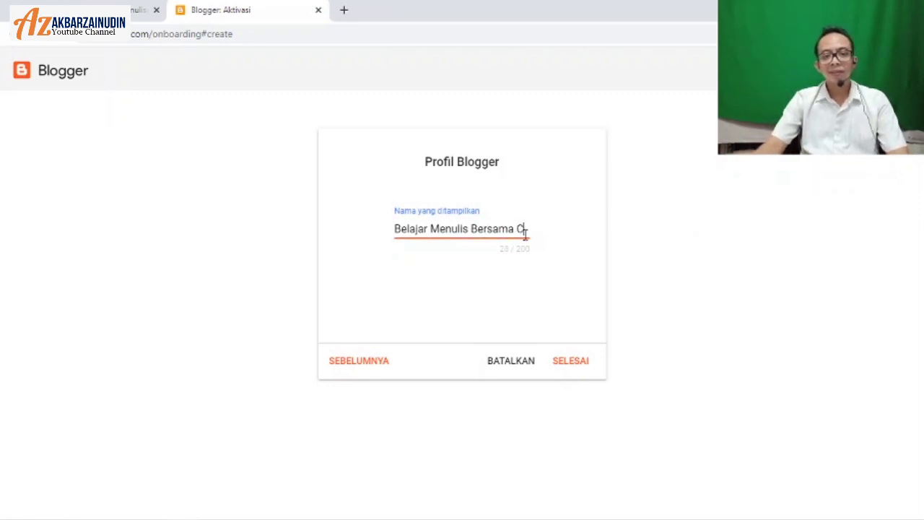
pyautogui.write('oach Akb')
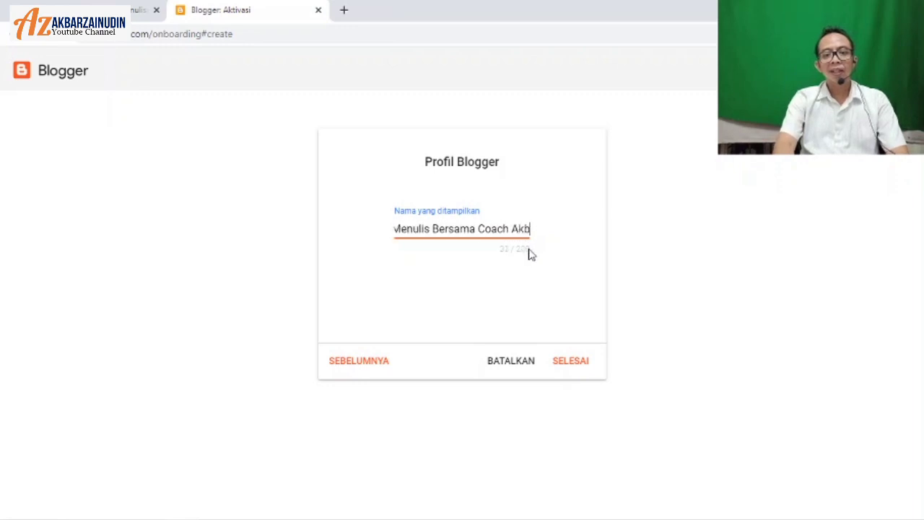
pyautogui.write('ar Zainudi')
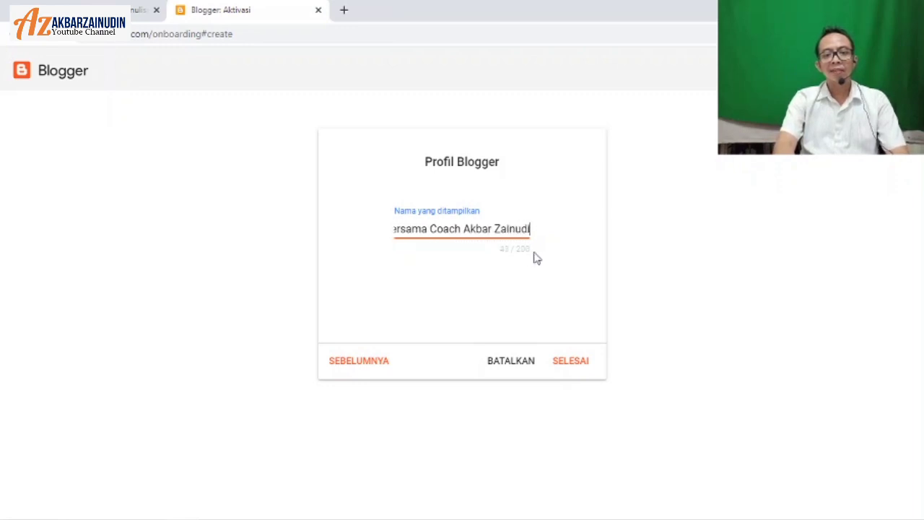
pyautogui.write('n')
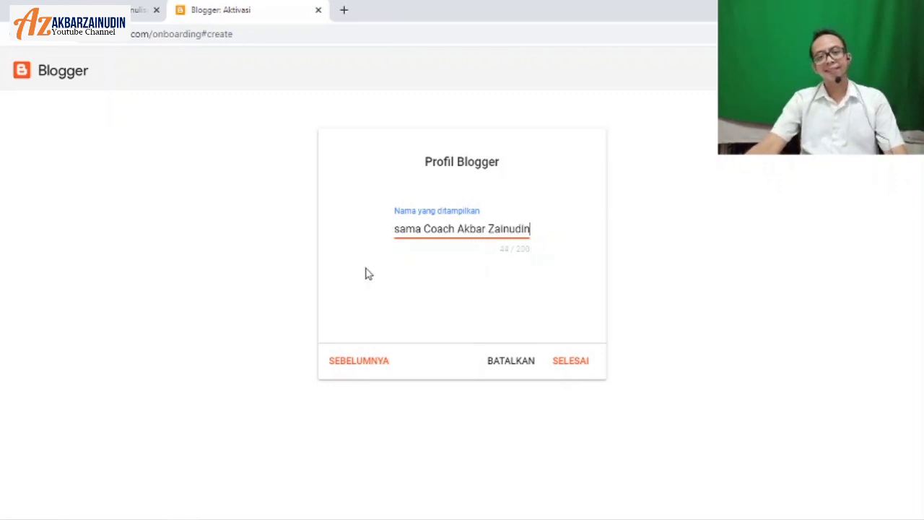
pyautogui.press('Home')
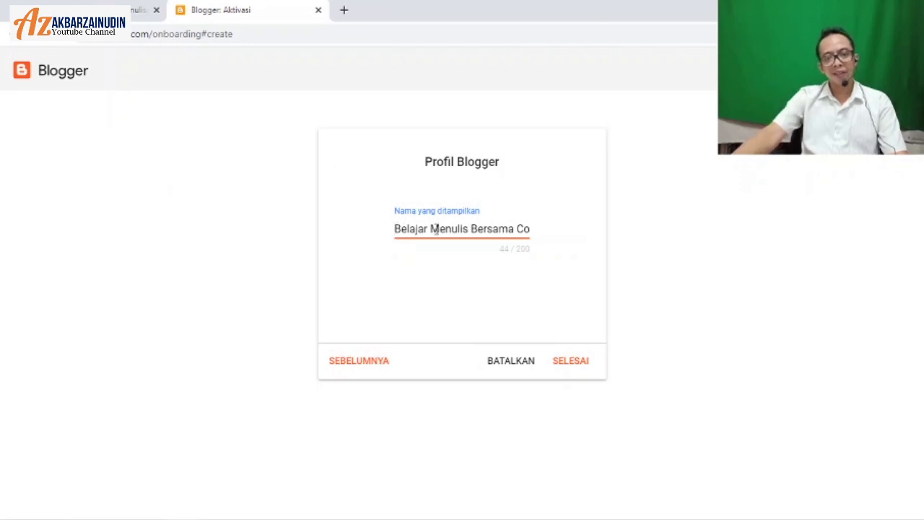
pyautogui.press('Right')
pyautogui.press('Right')
pyautogui.press('Right')
pyautogui.press('Right')
pyautogui.press('Right')
pyautogui.press('Right')
pyautogui.press('Right')
pyautogui.press('Right')
pyautogui.press('Right')
pyautogui.press('Right')
pyautogui.press('Right')
pyautogui.press('Right')
pyautogui.press('Right')
pyautogui.press('Right')
pyautogui.press('Right')
pyautogui.press('Right')
pyautogui.press('Right')
pyautogui.press('Right')
pyautogui.press('Right')
pyautogui.press('Right')
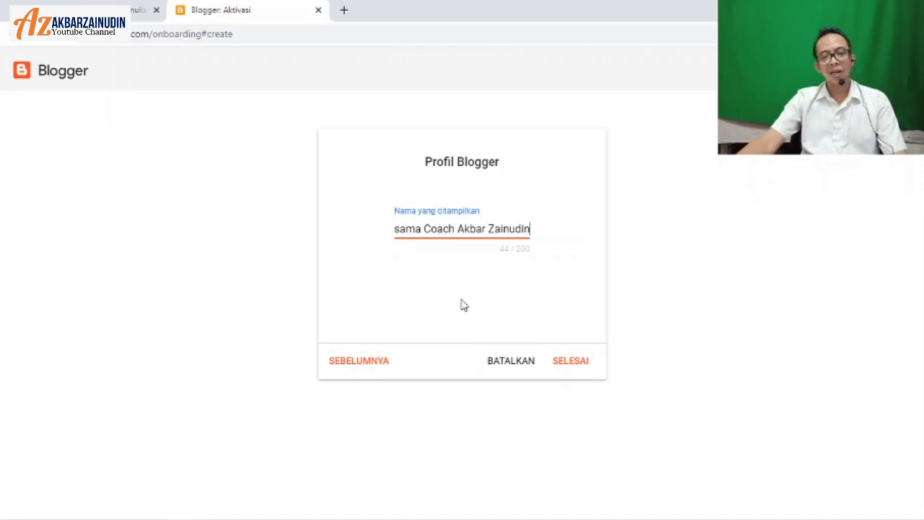
pyautogui.click(581, 364)
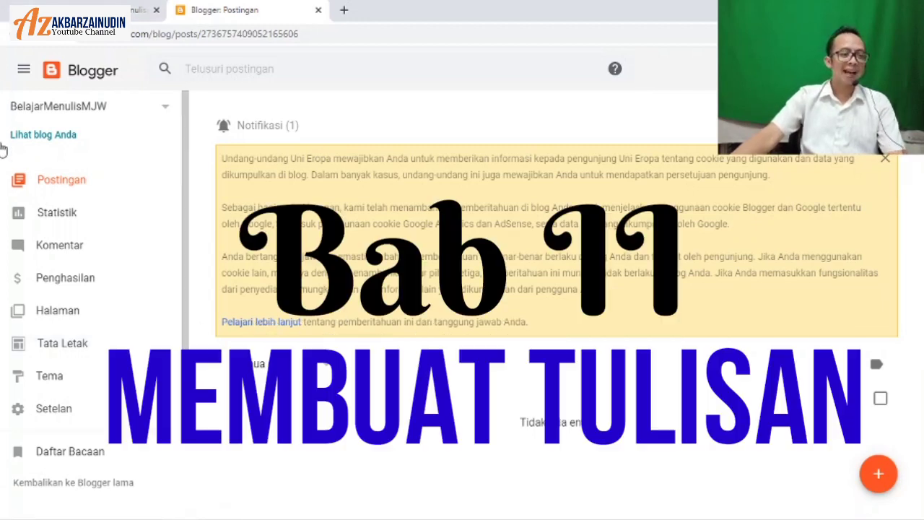
pyautogui.scroll(-2, 99, 279)
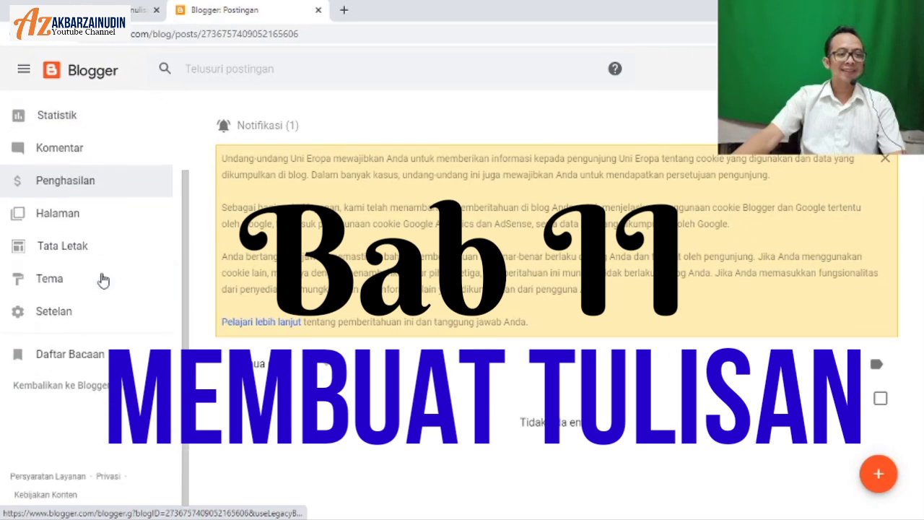
pyautogui.scroll(2, 102, 280)
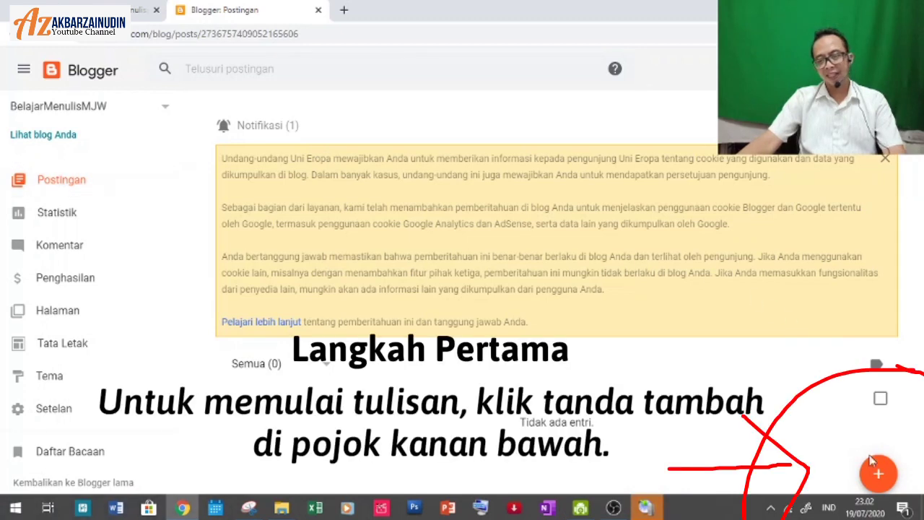
# Step: Start a new post titled 'Inilah Saatnya Saya Menuliskan Sejarah Saya Sendiri'
pyautogui.click(875, 475)
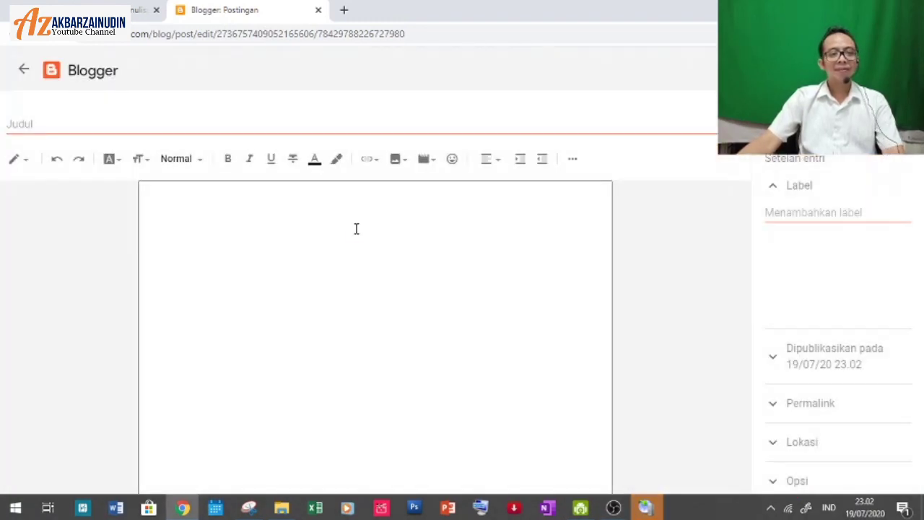
pyautogui.click(224, 117)
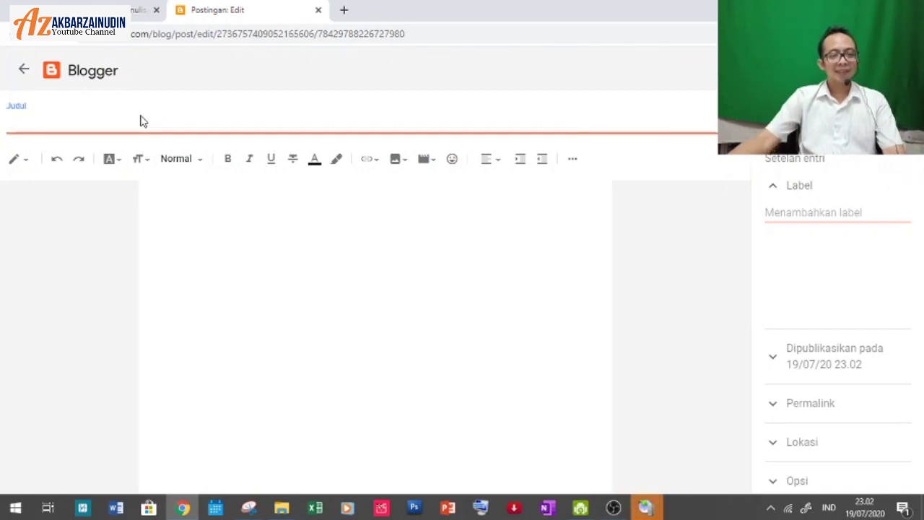
pyautogui.write('INilah')
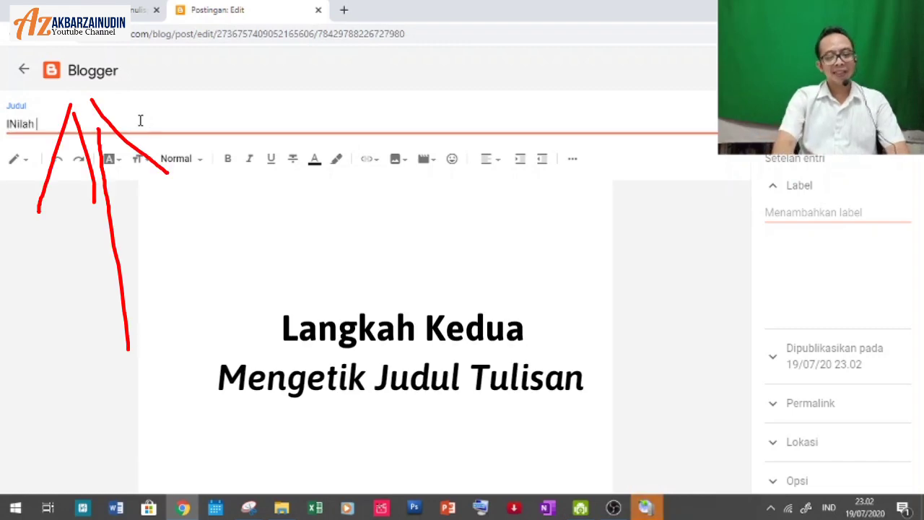
pyautogui.press('BackSpace')
pyautogui.press('BackSpace')
pyautogui.press('BackSpace')
pyautogui.press('BackSpace')
pyautogui.press('BackSpace')
pyautogui.press('BackSpace')
pyautogui.press('BackSpace')
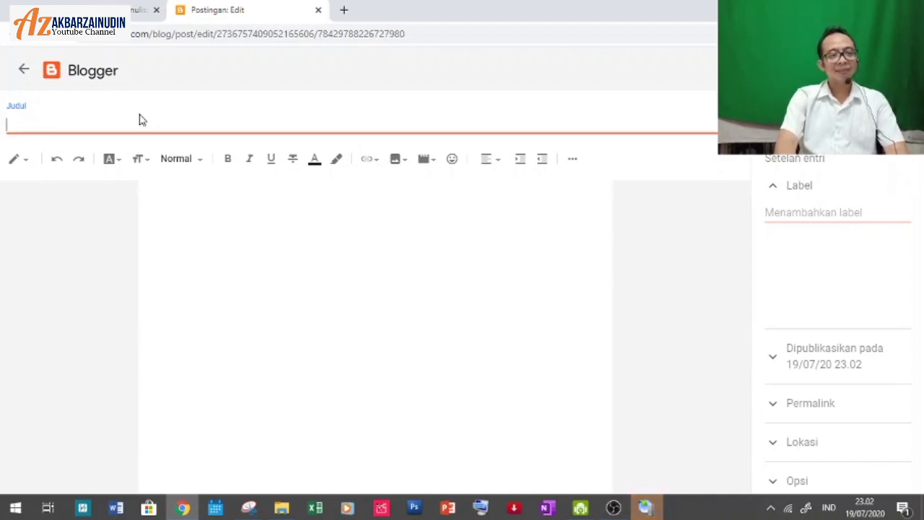
pyautogui.write('Inilah S')
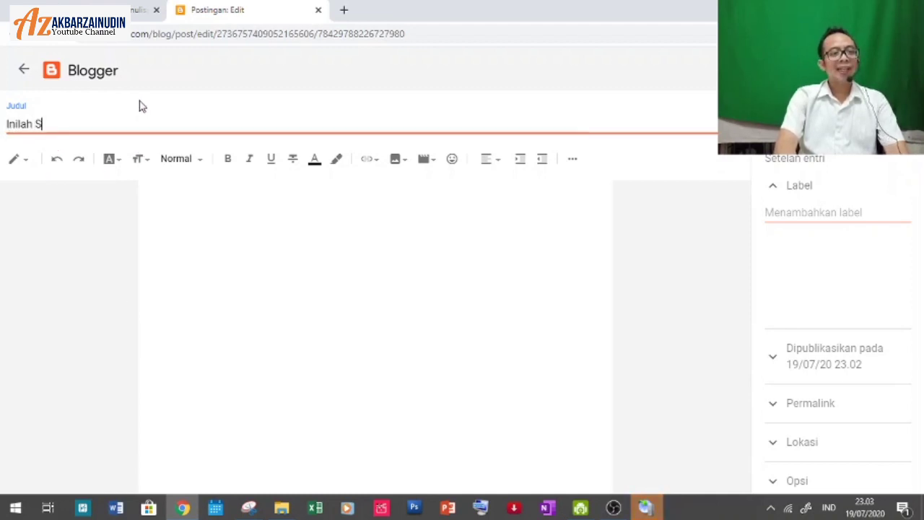
pyautogui.write('aatnya Saya Me')
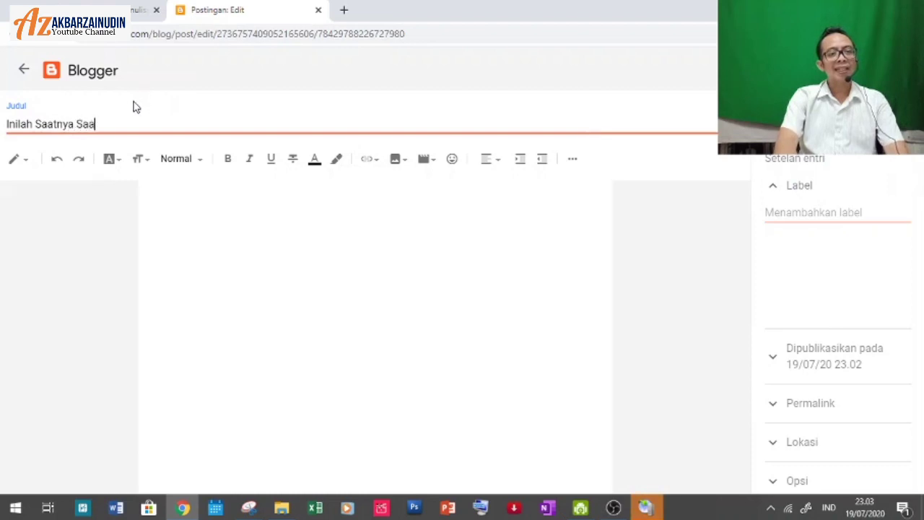
pyautogui.write('nulisk')
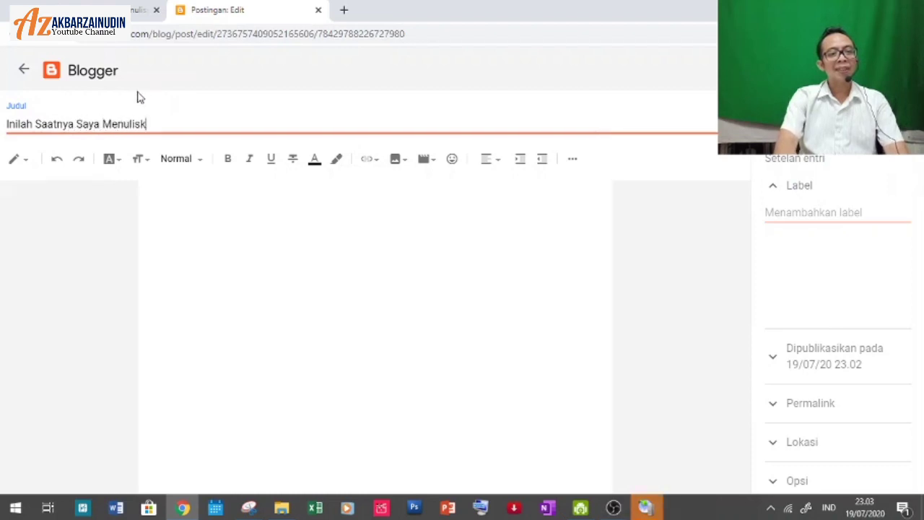
pyautogui.write('an Sejarah Saya')
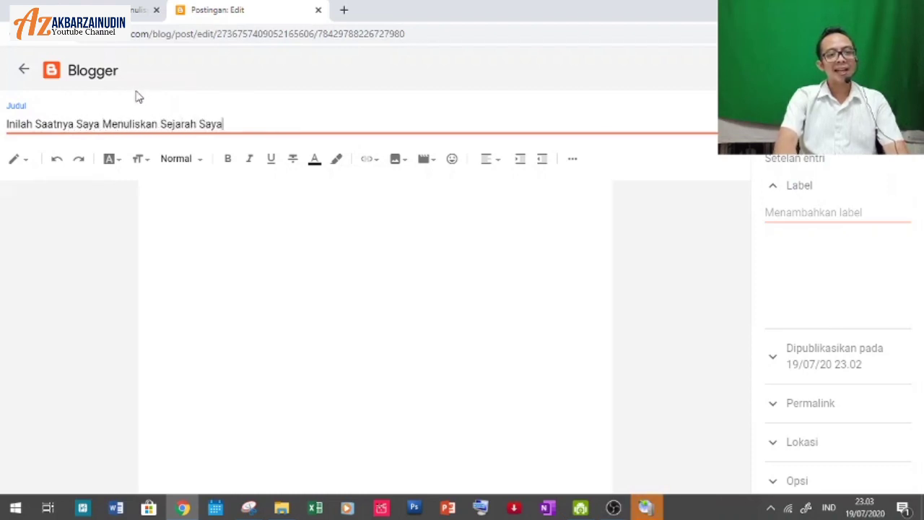
pyautogui.write(' Sendiri')
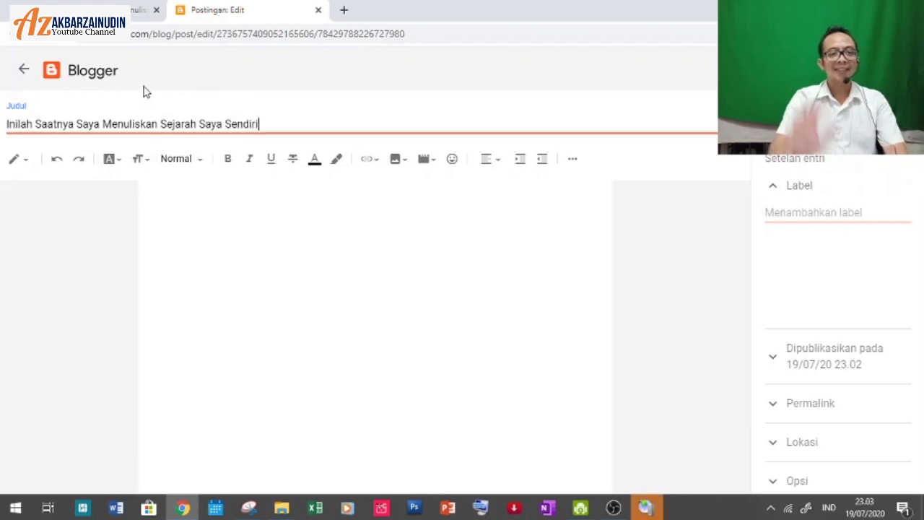
pyautogui.press('Tab')
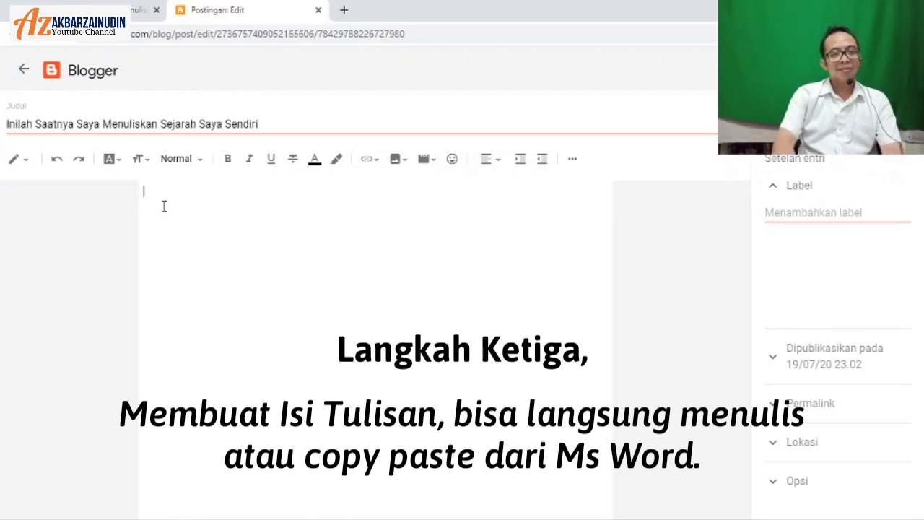
# Step: Type the first paragraph, 'Menulis adalah saya…' ending 'tidak terpisahkan dari hidup saya.'
pyautogui.write('Menulis adal')
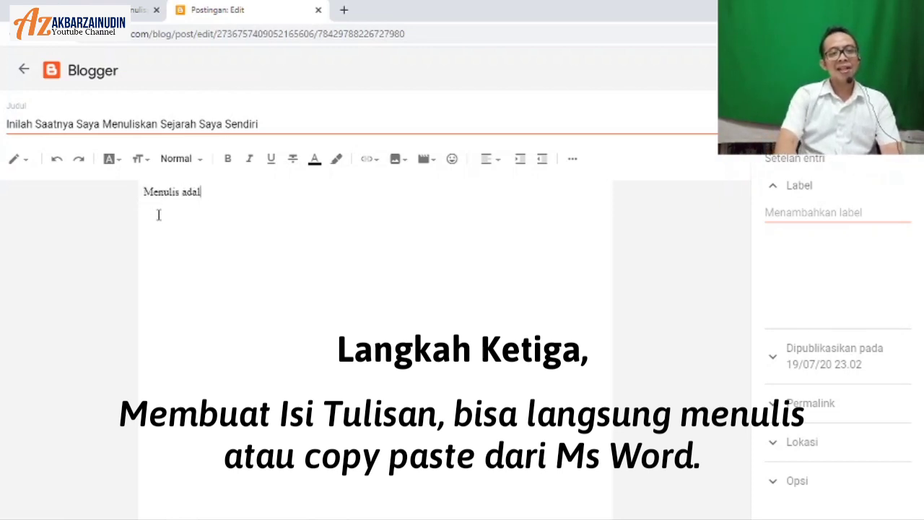
pyautogui.write('ah s')
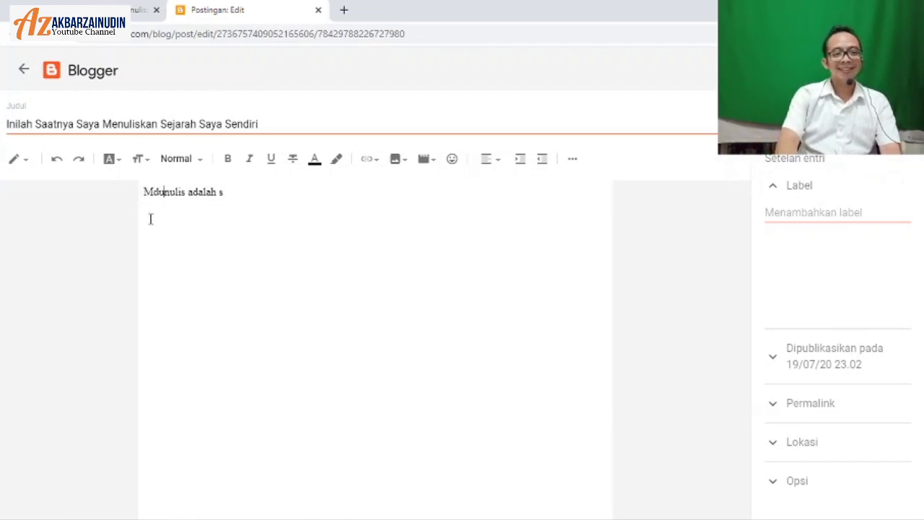
pyautogui.click(153, 222)
pyautogui.press('BackSpace')
pyautogui.write('e')
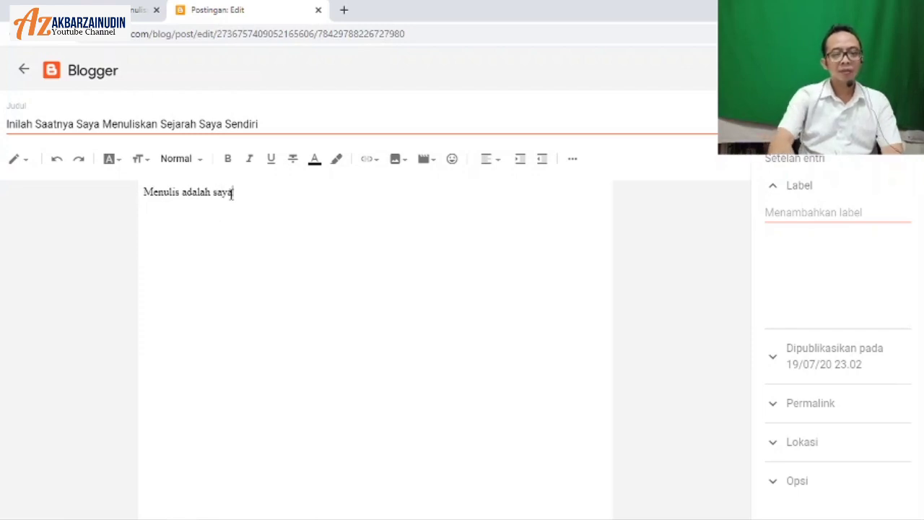
pyautogui.write('aya. A')
pyautogui.press('BackSpace')
pyautogui.write('Saya akan terus')
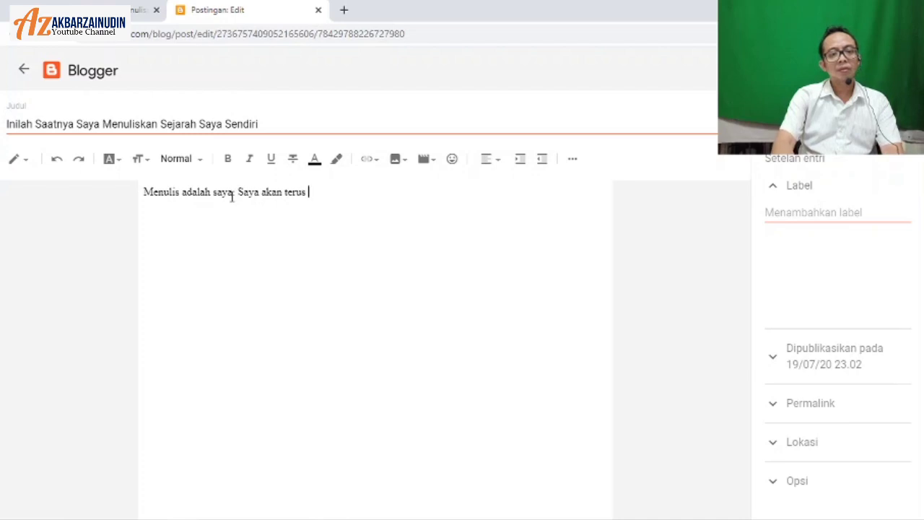
pyautogui.write(' menulis kapan saj')
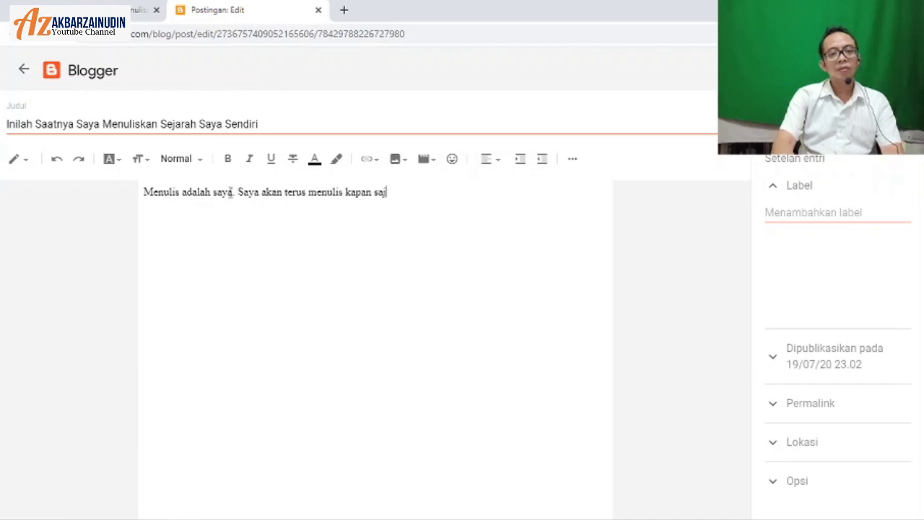
pyautogui.write('a, di mana saj')
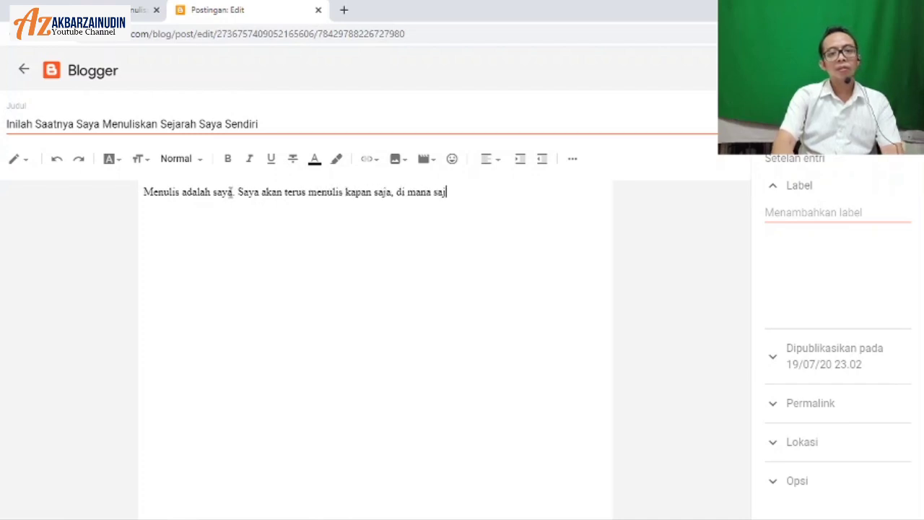
pyautogui.write('a, degan')
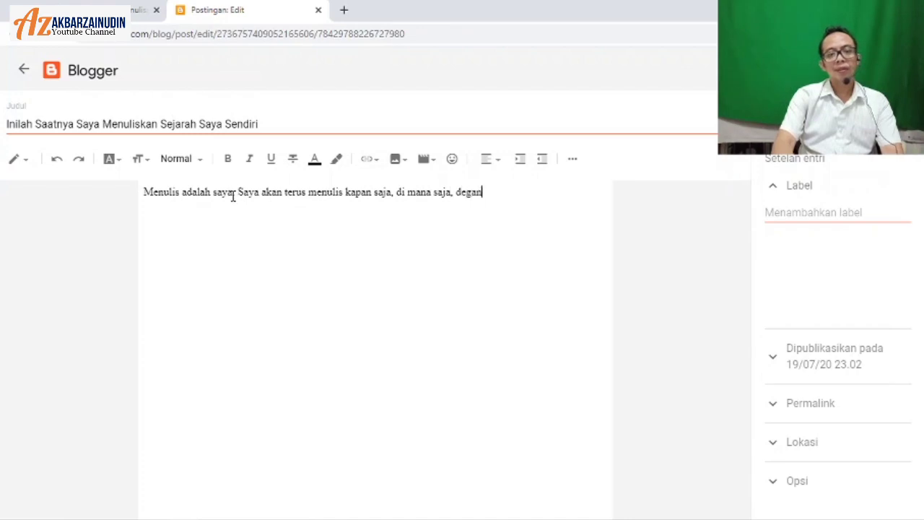
pyautogui.press('BackSpace')
pyautogui.press('BackSpace')
pyautogui.press('BackSpace')
pyautogui.write('ngan apa saja')
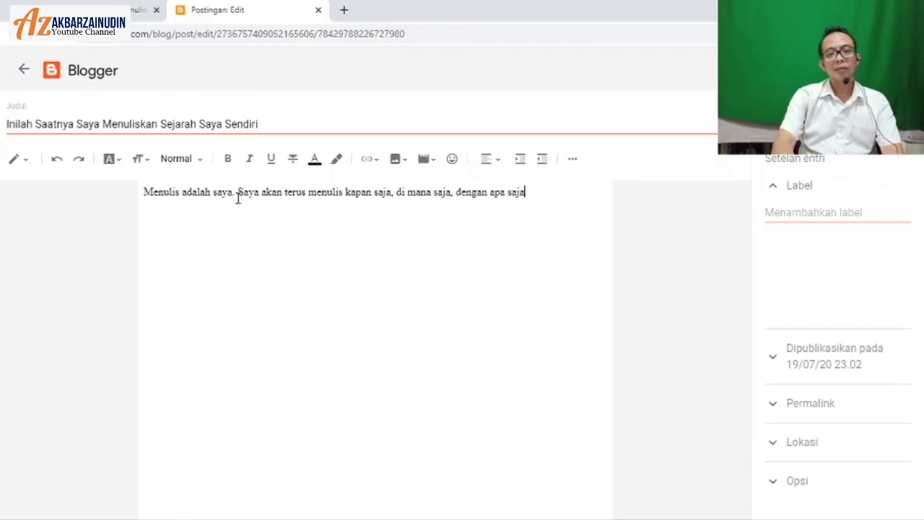
pyautogui.write('. Karena bag')
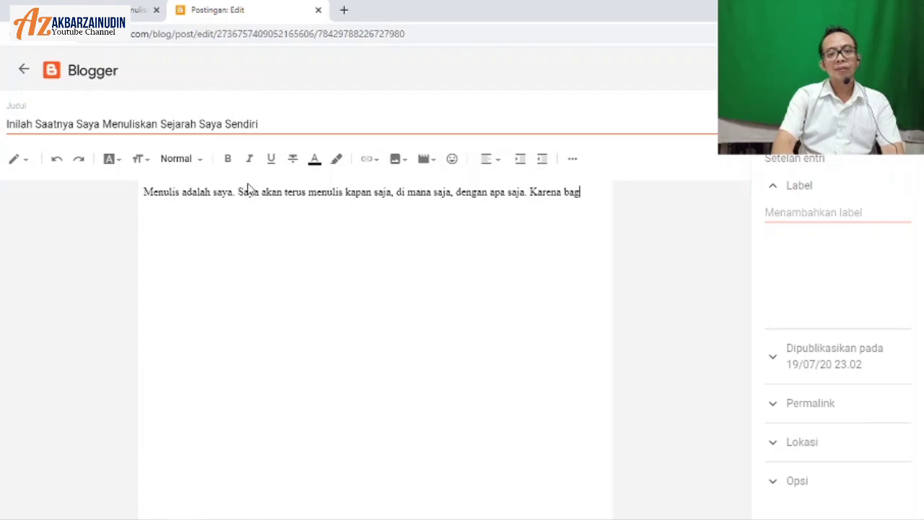
pyautogui.write('i saya, menulis')
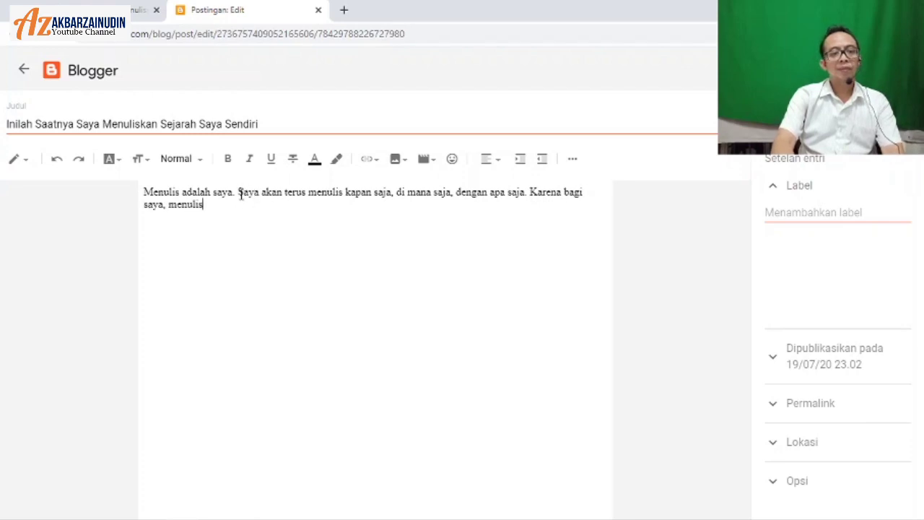
pyautogui.write(' adalah b')
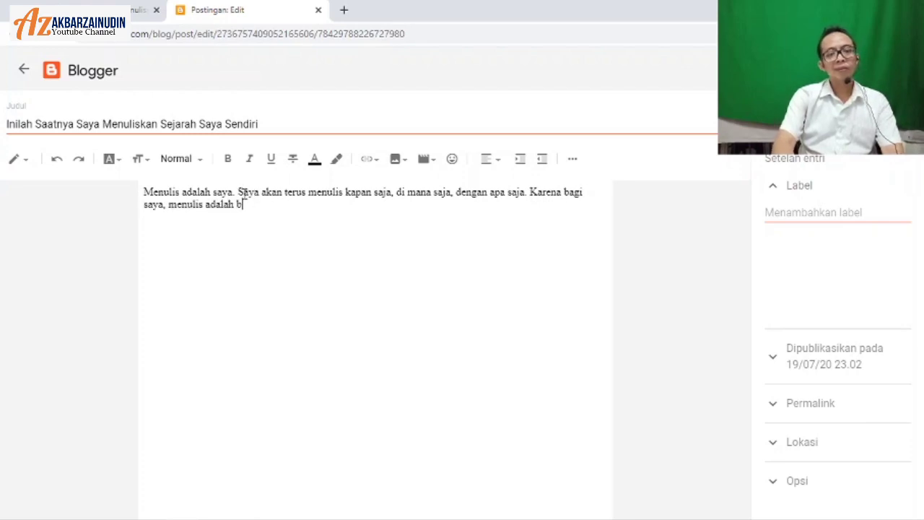
pyautogui.write('agian tidak terpisahkan dar')
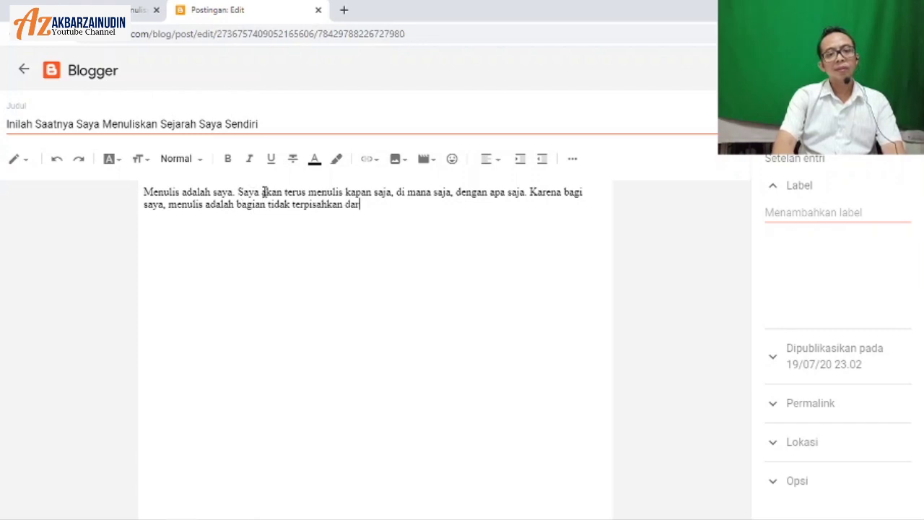
pyautogui.write('hidup sa')
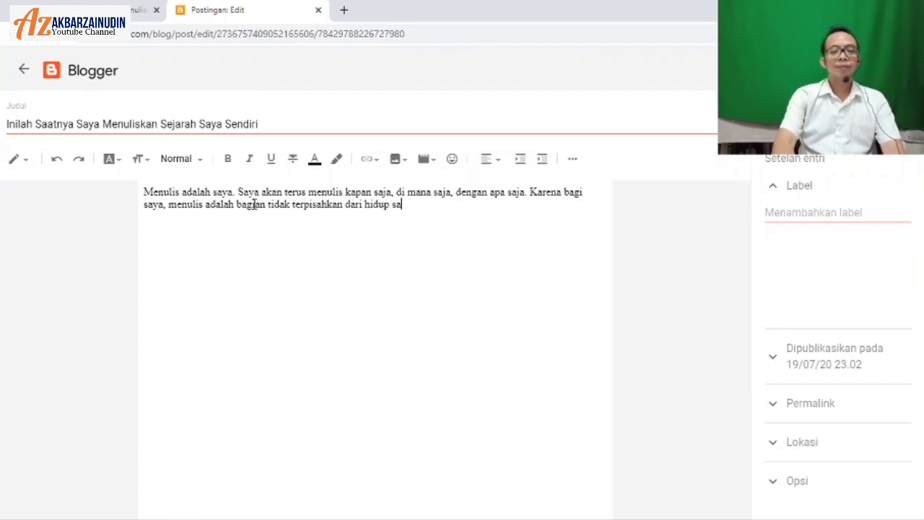
pyautogui.write('ya.')
# Step: Add the second paragraph 'Kalau selama ini…' ending 'menuliskan sejarah saya sendiri.'
pyautogui.press('Return')
pyautogui.write('Kalau selama lini')
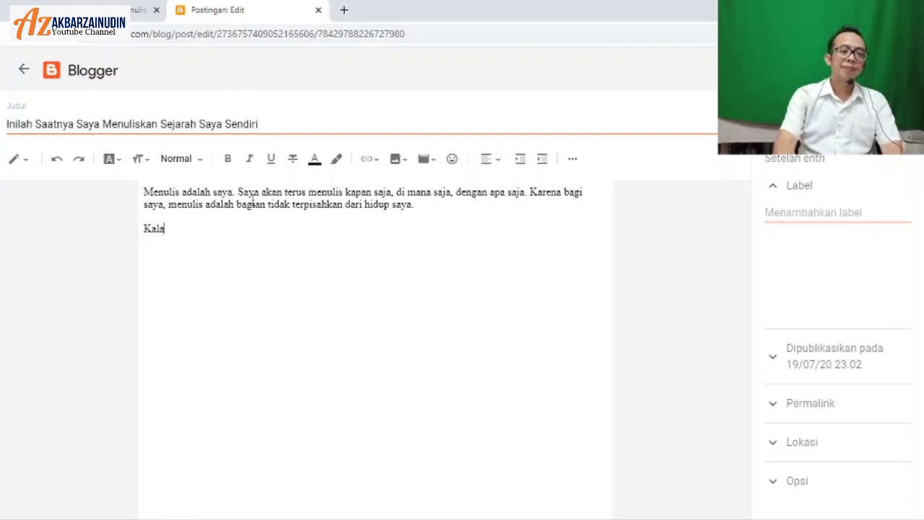
pyautogui.press('BackSpace')
pyautogui.press('BackSpace')
pyautogui.press('BackSpace')
pyautogui.press('BackSpace')
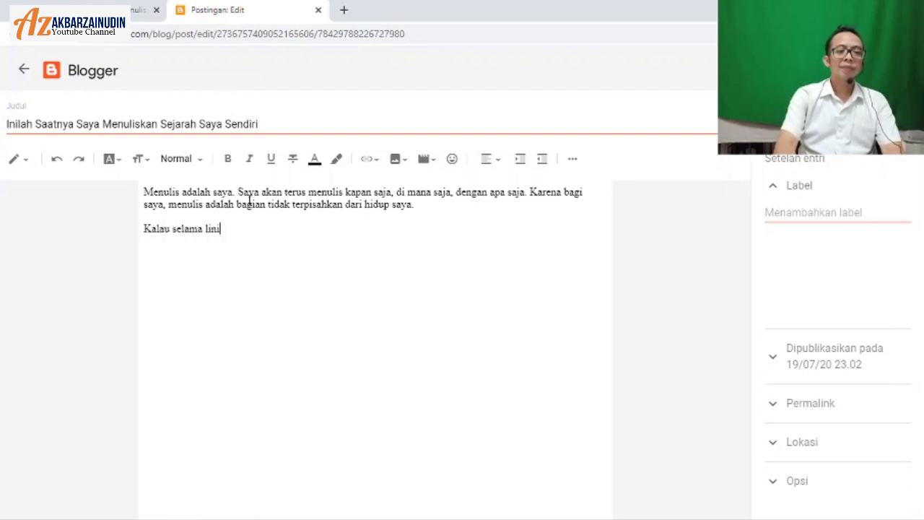
pyautogui.write('ni saya ')
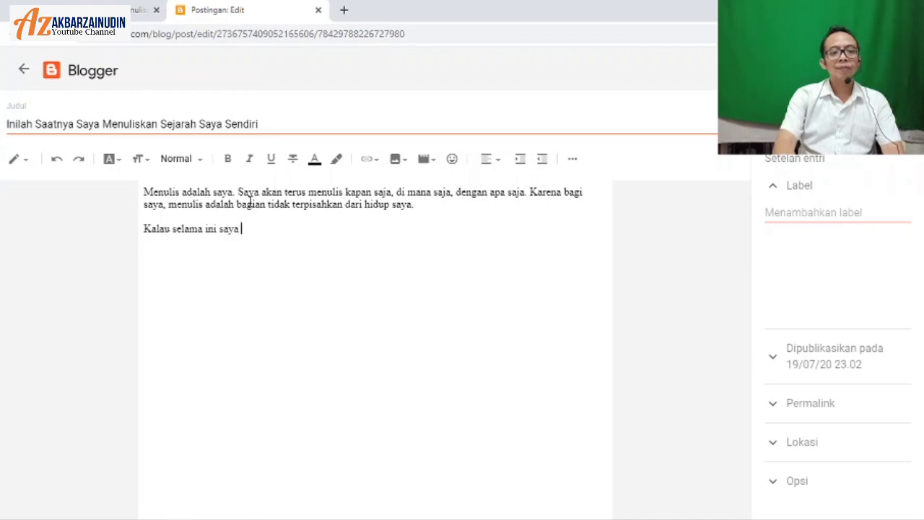
pyautogui.write('hanya banyak M')
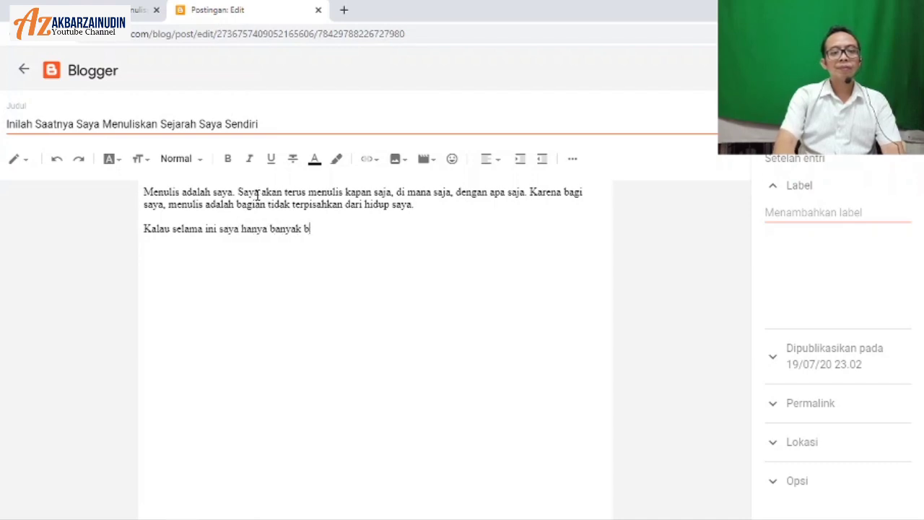
pyautogui.press('BackSpace')
pyautogui.write('membaca tu')
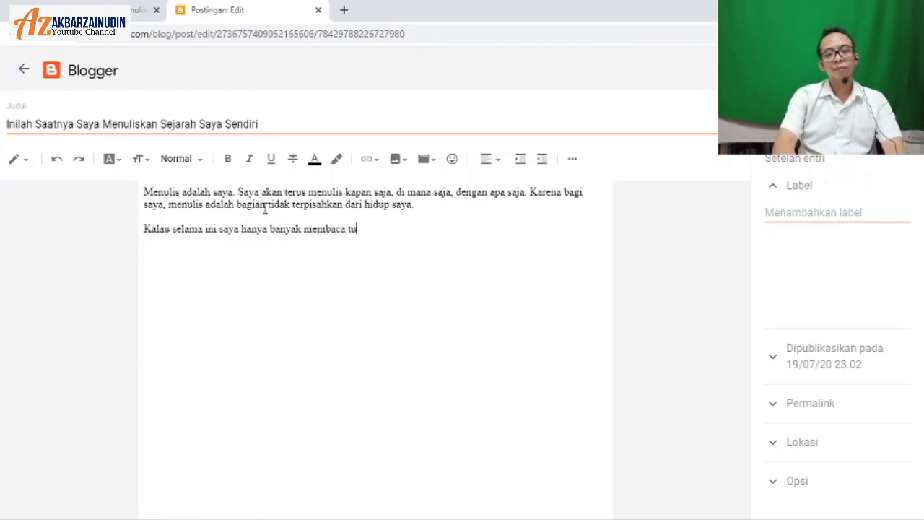
pyautogui.write('lisan orang, maka')
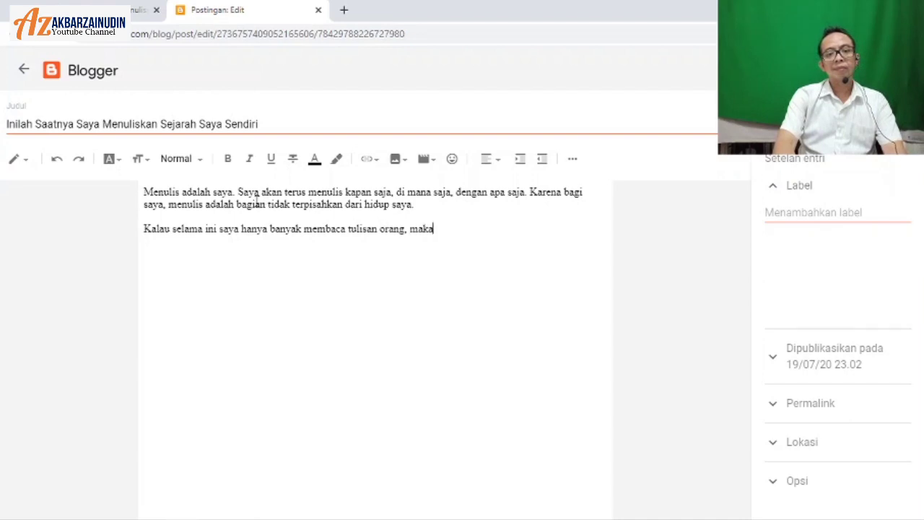
pyautogui.write(' saatnya sekara')
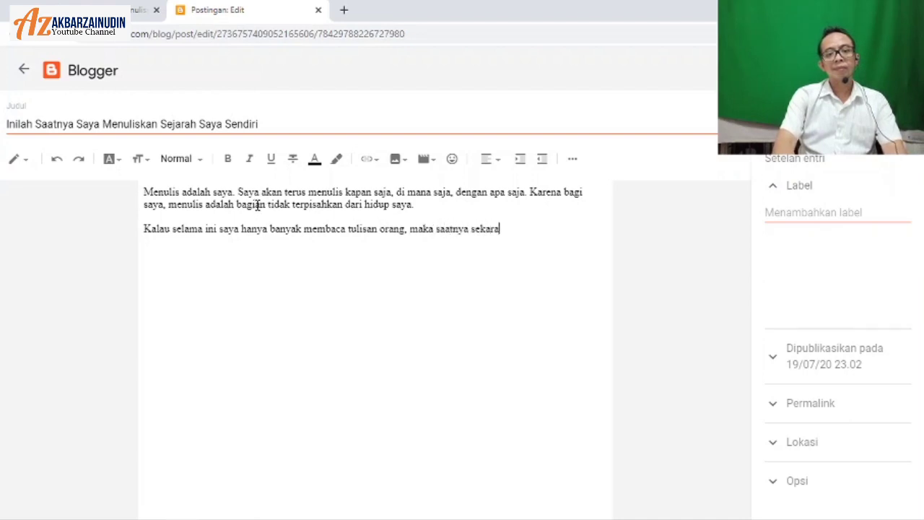
pyautogui.write('ng saya menul')
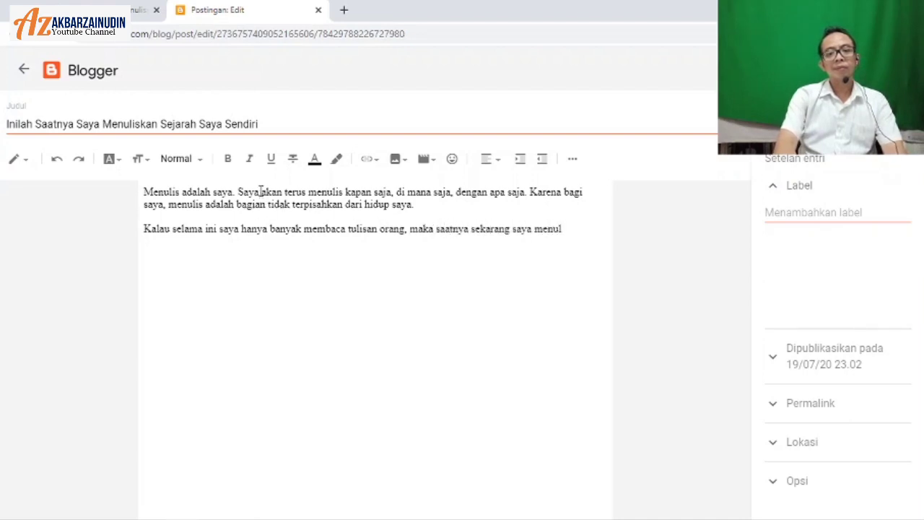
pyautogui.press('BackSpace')
pyautogui.press('BackSpace')
pyautogui.press('BackSpace')
pyautogui.press('BackSpace')
pyautogui.press('BackSpace')
pyautogui.write('harus bis')
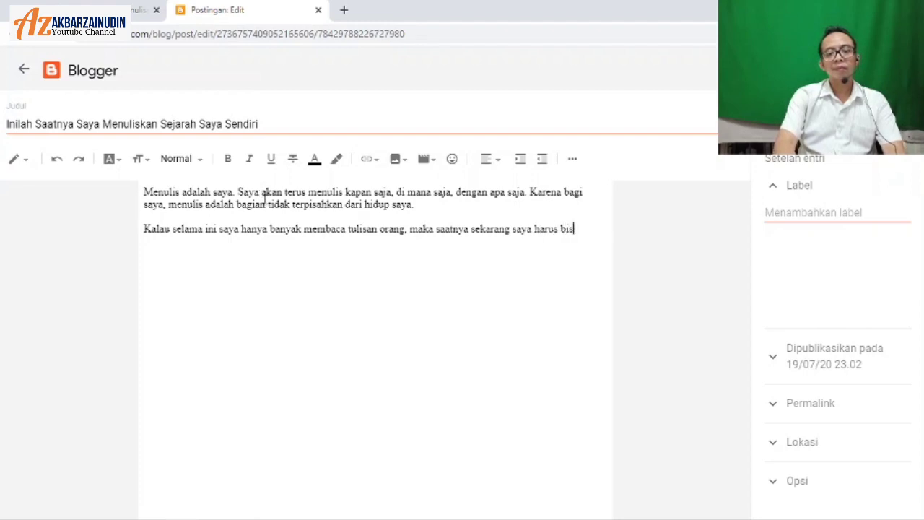
pyautogui.write('a menuliskan seja')
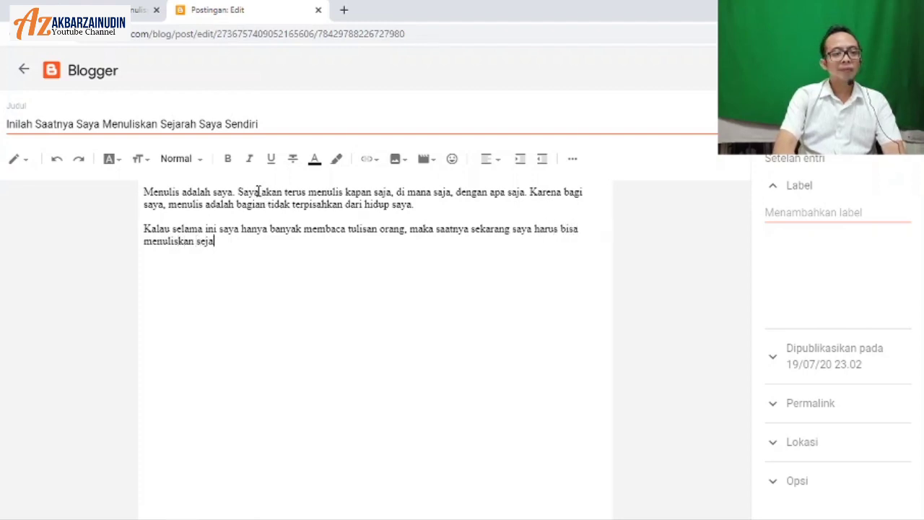
pyautogui.write('rah saya sendiri.')
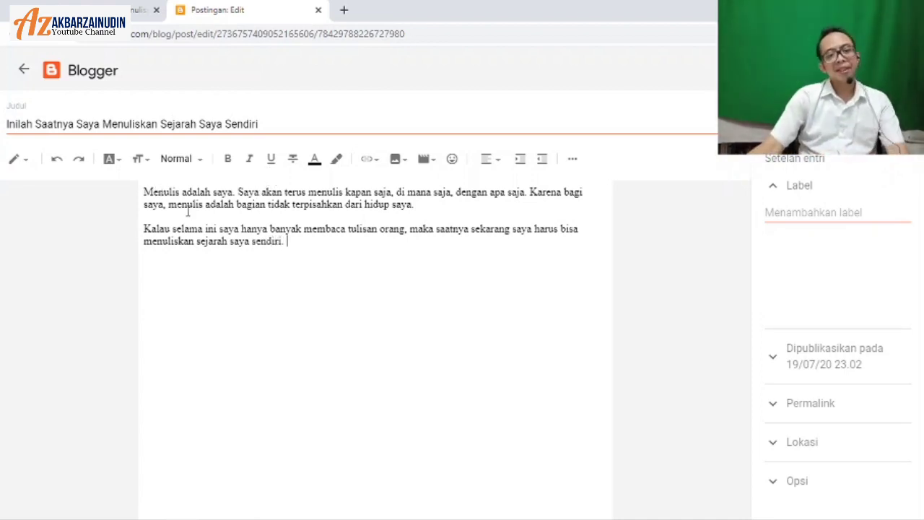
pyautogui.moveTo(186, 205); pyautogui.dragTo(232, 205)
# Step: Continue the second paragraph with 'Karena, hidup saya, sejarah saya, adalah masa depan saya…'
pyautogui.click(231, 204)
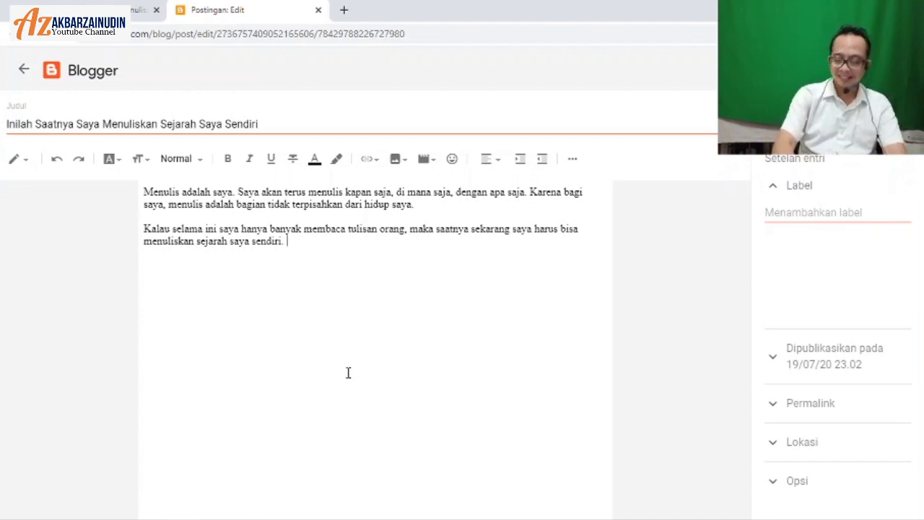
pyautogui.write('Karen')
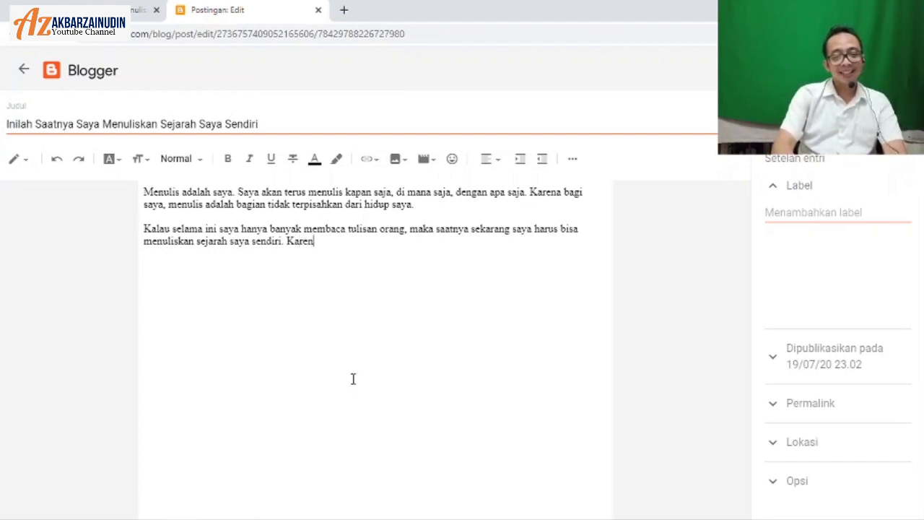
pyautogui.write('a, hidup saya')
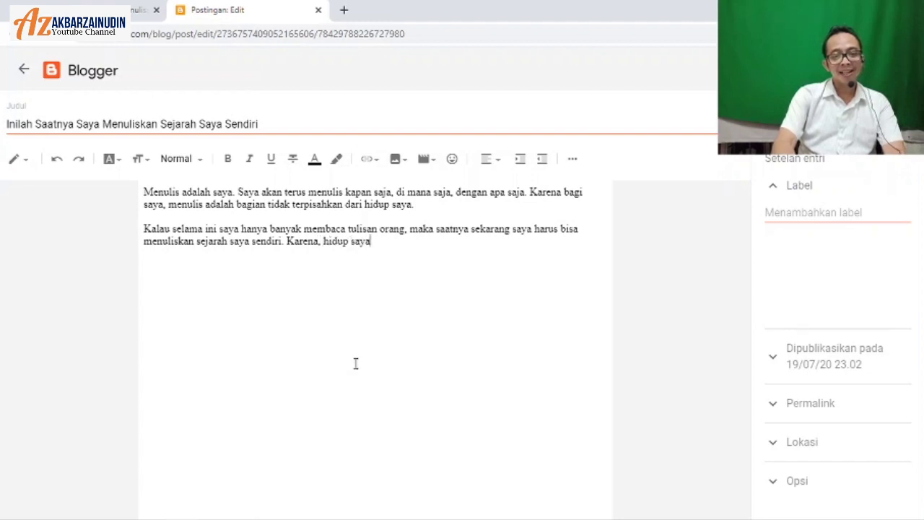
pyautogui.write(', sejarah saya')
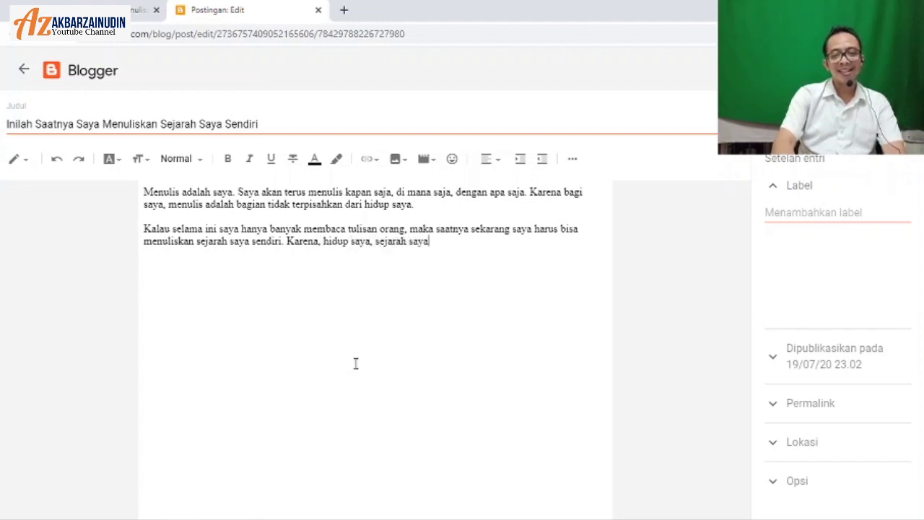
pyautogui.write(', adalah masa')
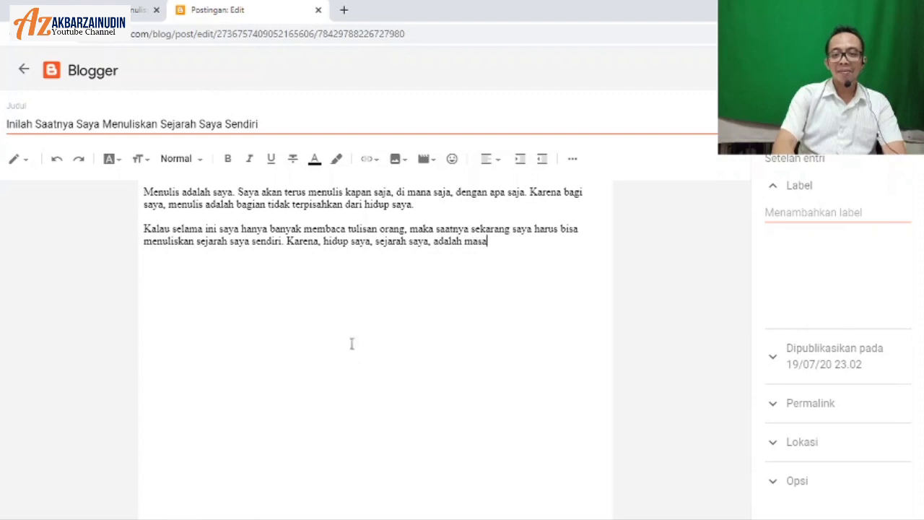
pyautogui.write(' depan')
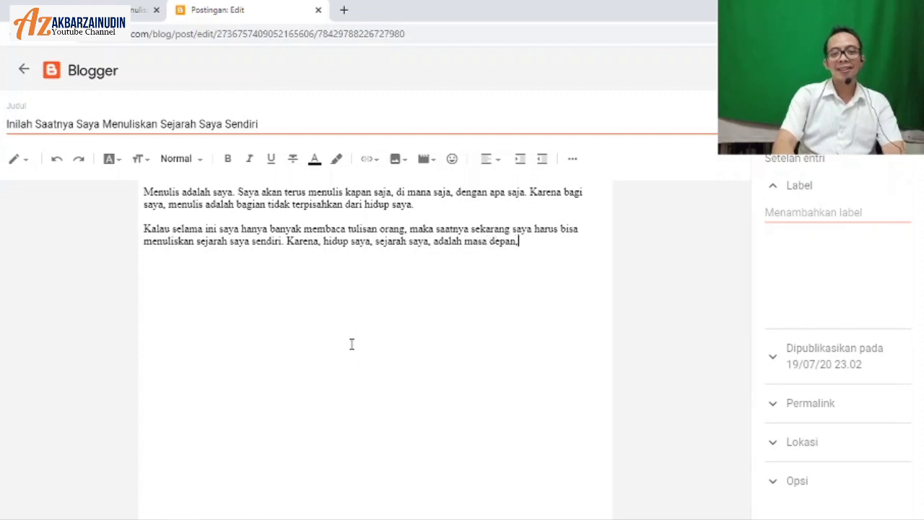
pyautogui.write(' saya. ')
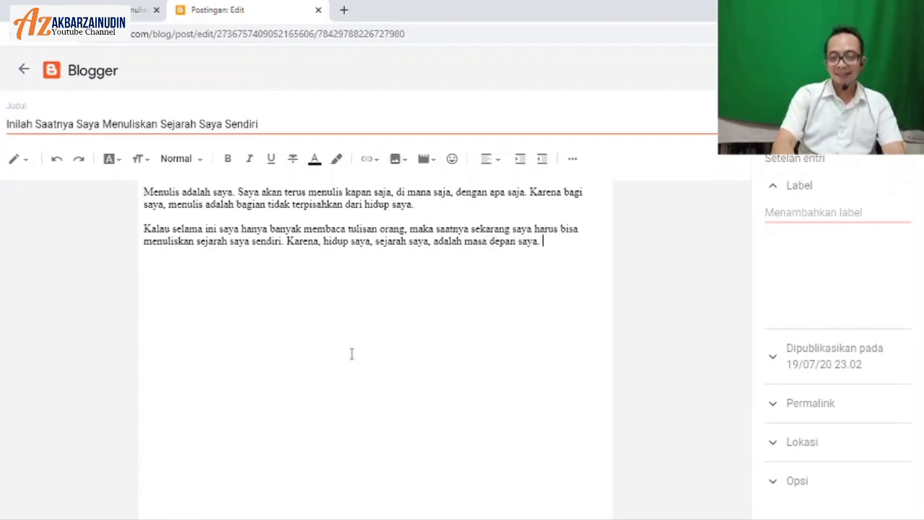
pyautogui.write('Aka')
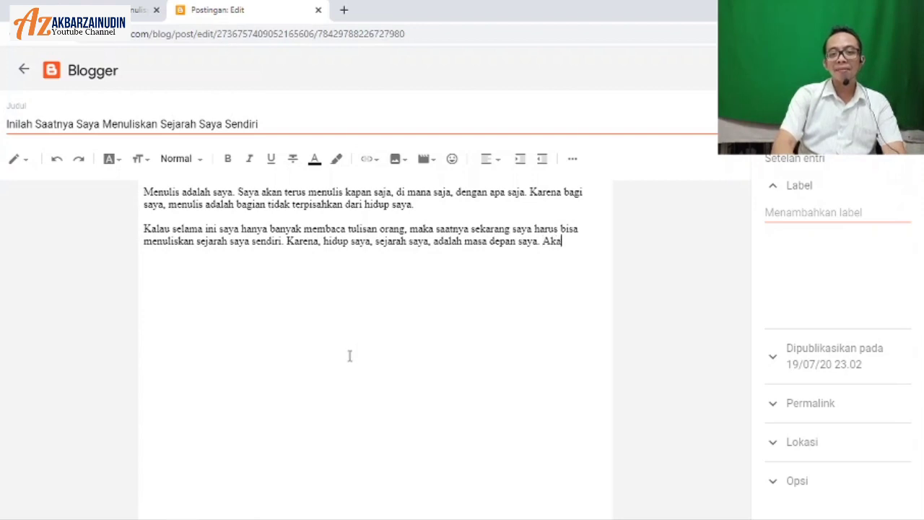
pyautogui.write('n menjadi cata')
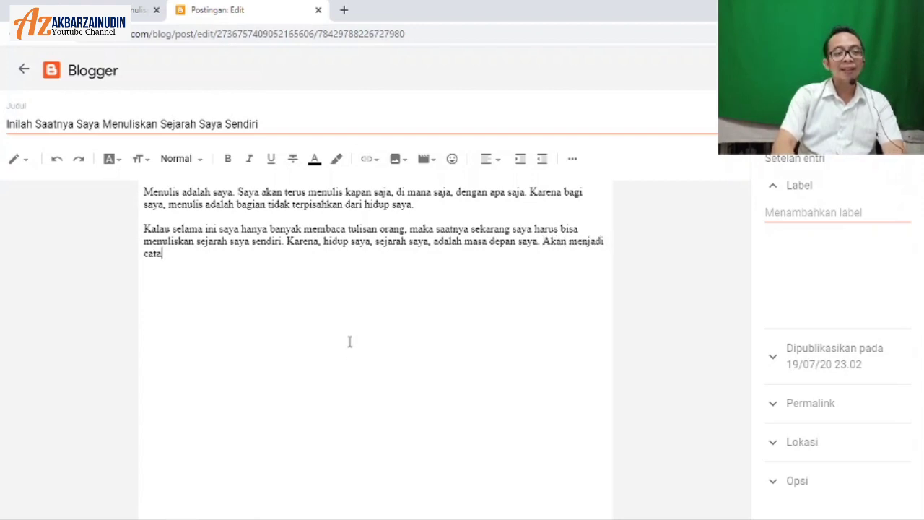
pyautogui.write('tan buat s')
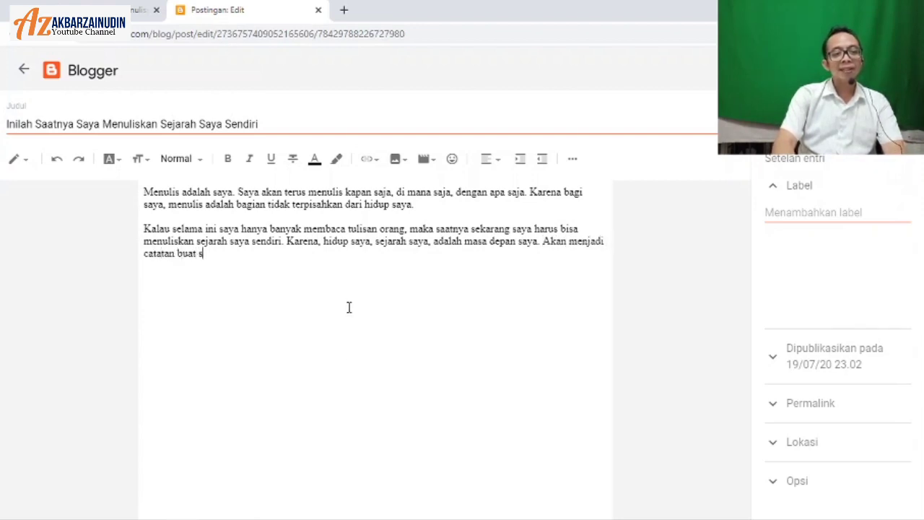
pyautogui.write('aya, dan ge')
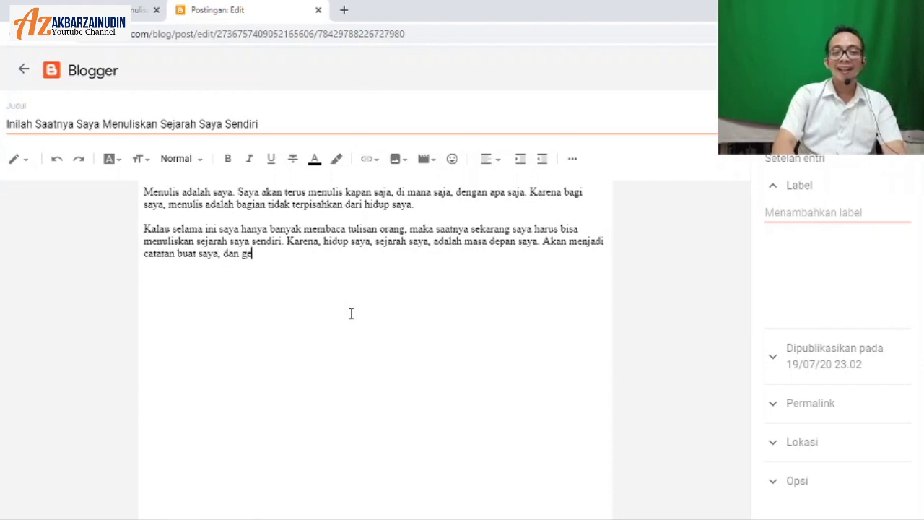
pyautogui.write('nerasi pen')
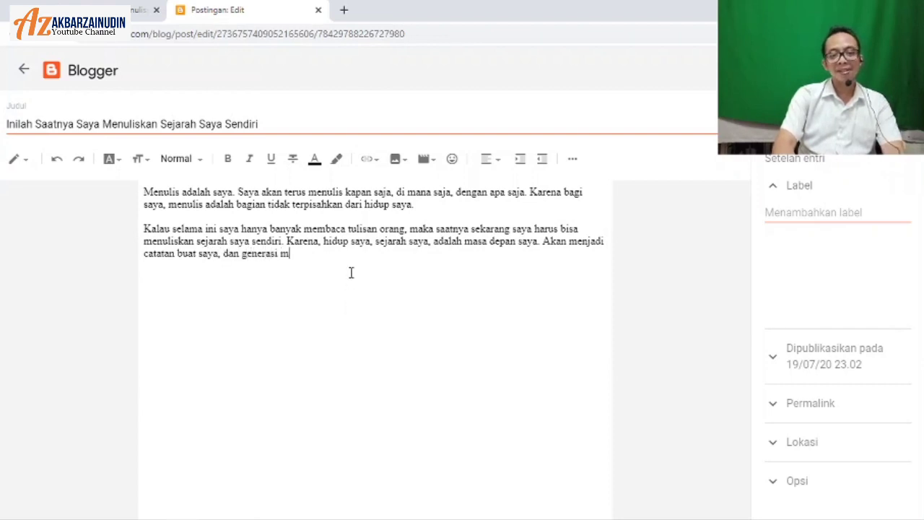
pyautogui.write('erus.')
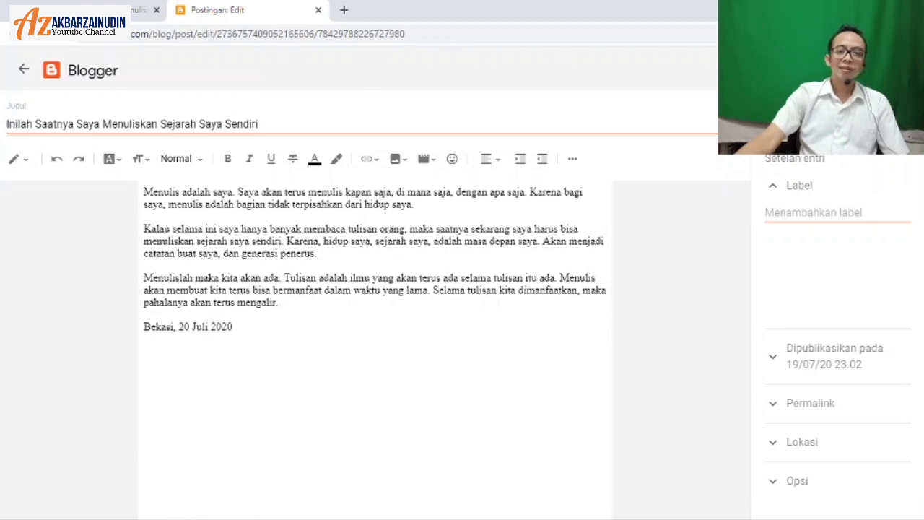
pyautogui.click(776, 122)
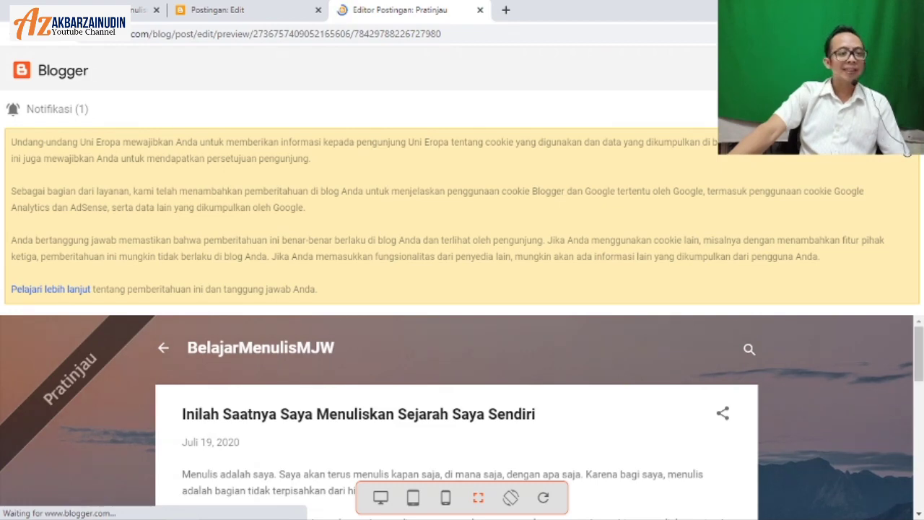
pyautogui.scroll(-3, 236, 134)
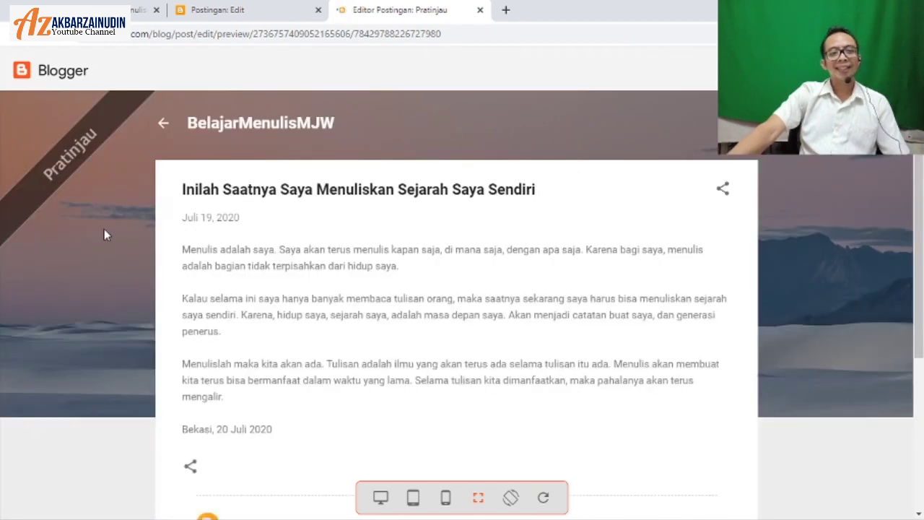
pyautogui.scroll(-3, 104, 235)
pyautogui.scroll(3, 104, 235)
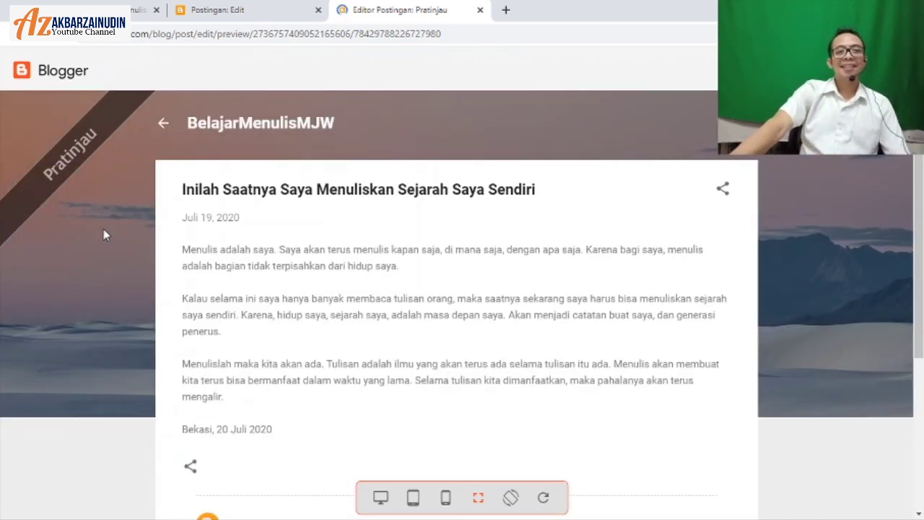
pyautogui.hotkey('ctrl', 'w')
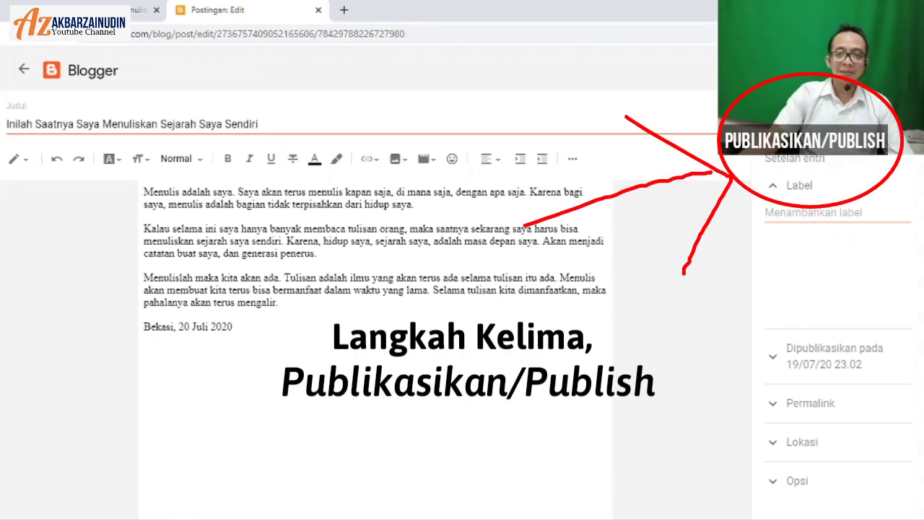
# Step: Publish the post and confirm it with KONFIRMASI
pyautogui.click(874, 70)
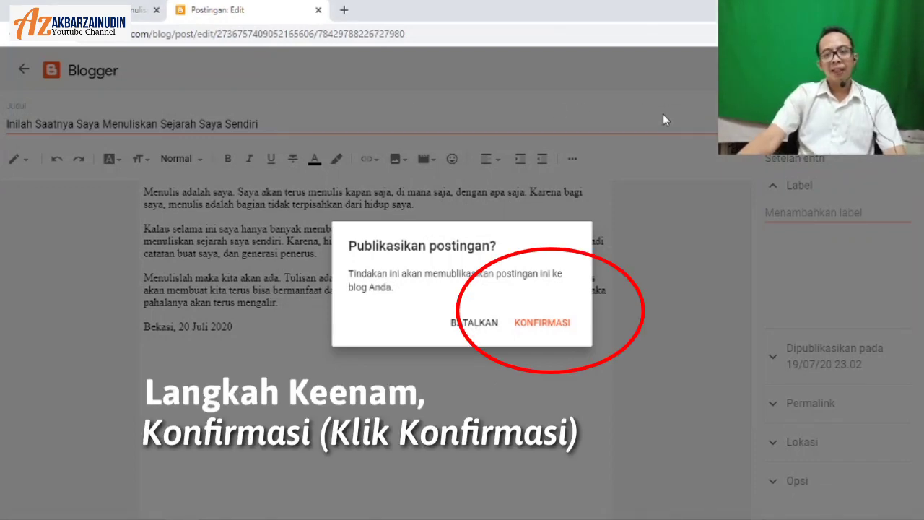
pyautogui.click(553, 322)
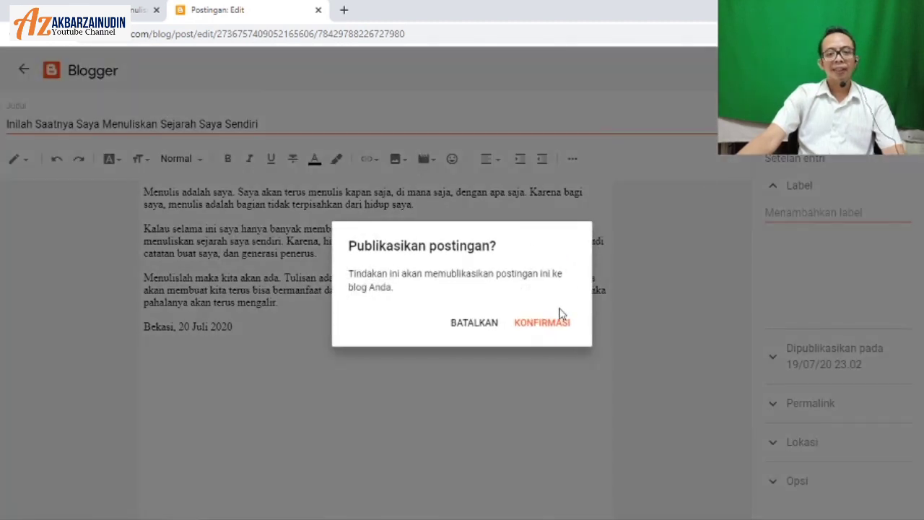
pyautogui.click(556, 324)
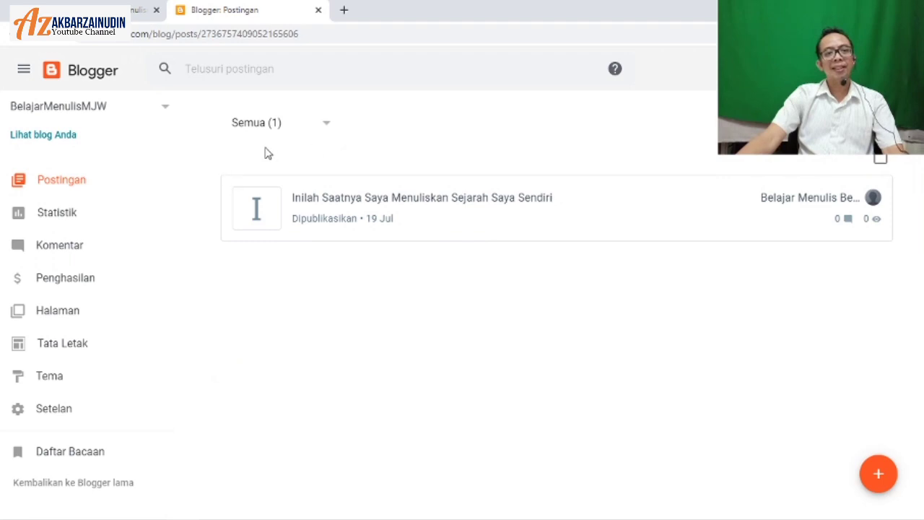
# Step: Open belajarmenulismjw.blogspot.com in a new tab via 'Lihat blog Anda'
pyautogui.click(29, 139)
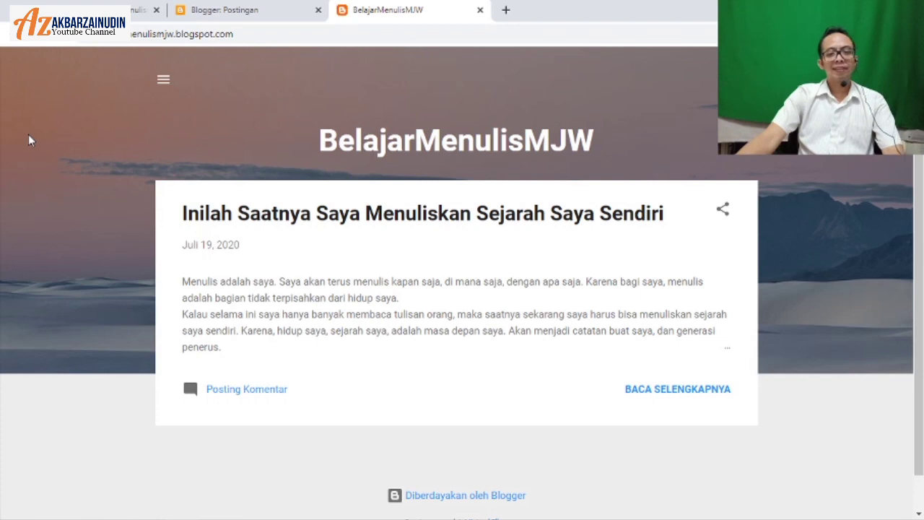
# Step: Open the full post from the blog home page with BACA SELENGKAPNYA
pyautogui.scroll(-1, 28, 134)
pyautogui.scroll(1, 28, 134)
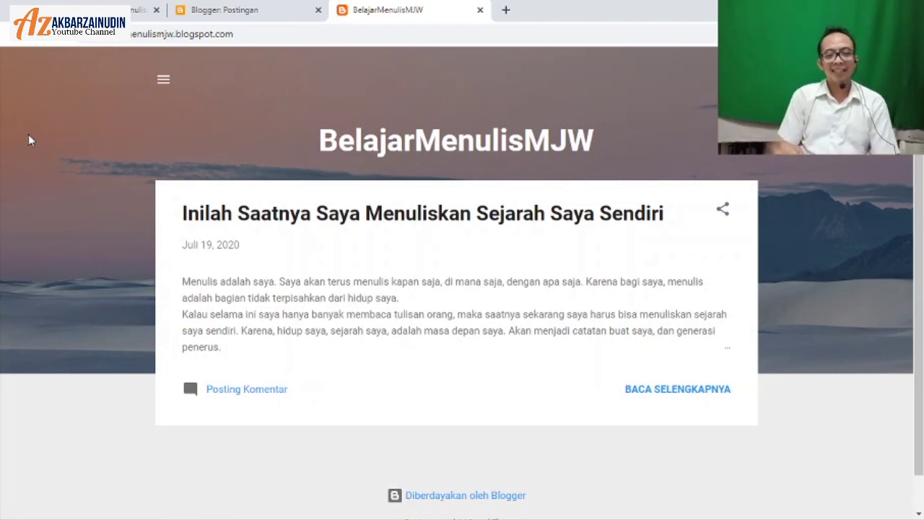
pyautogui.click(639, 391)
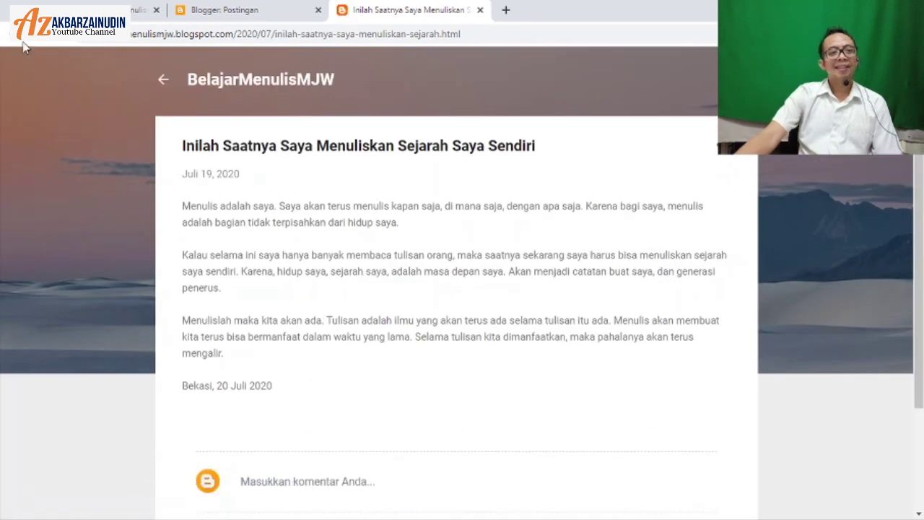
# Step: Save the COVID-19 preview image from Google Images to Downloads as corona.jpeg
pyautogui.click(14, 33)
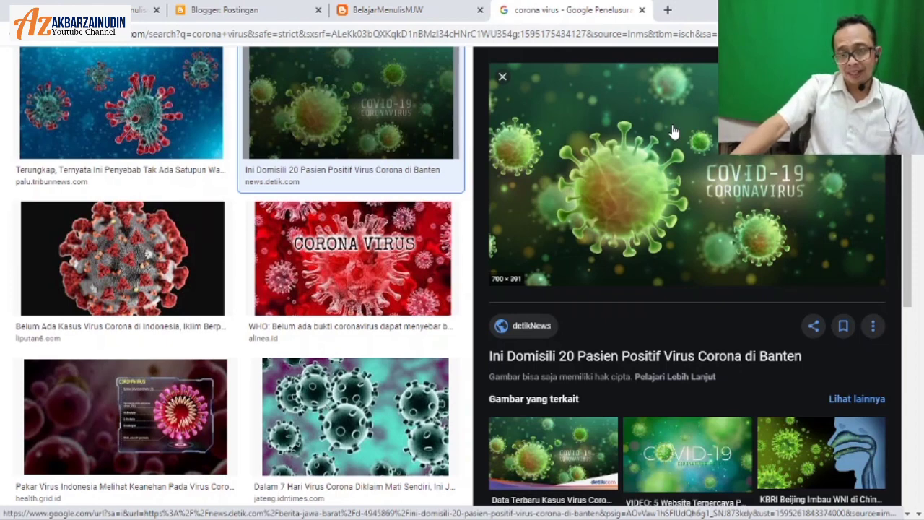
pyautogui.rightClick(672, 132)
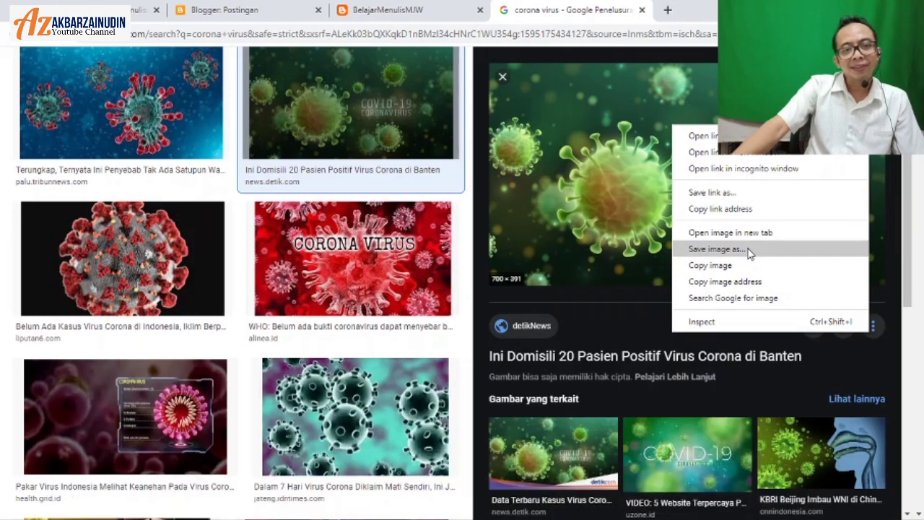
pyautogui.click(748, 249)
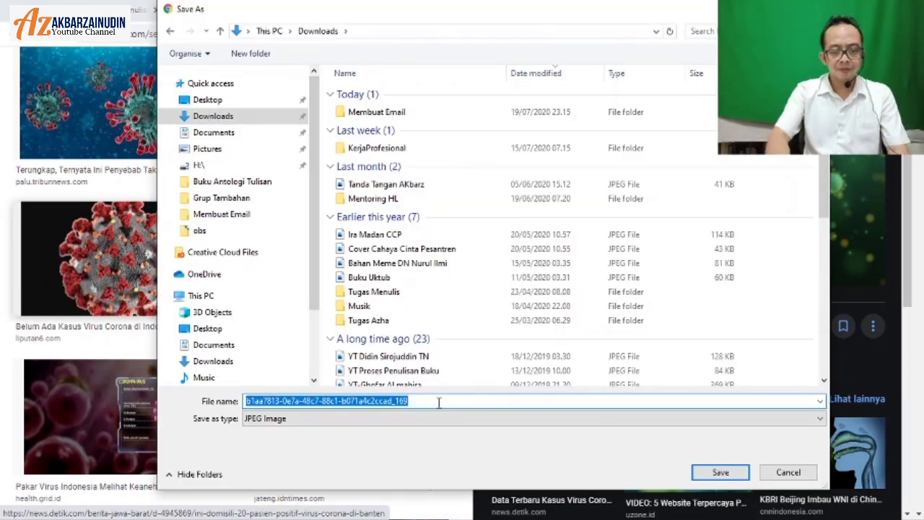
pyautogui.write('corona')
pyautogui.press('BackSpace')
pyautogui.press('BackSpace')
pyautogui.press('BackSpace')
pyautogui.press('BackSpace')
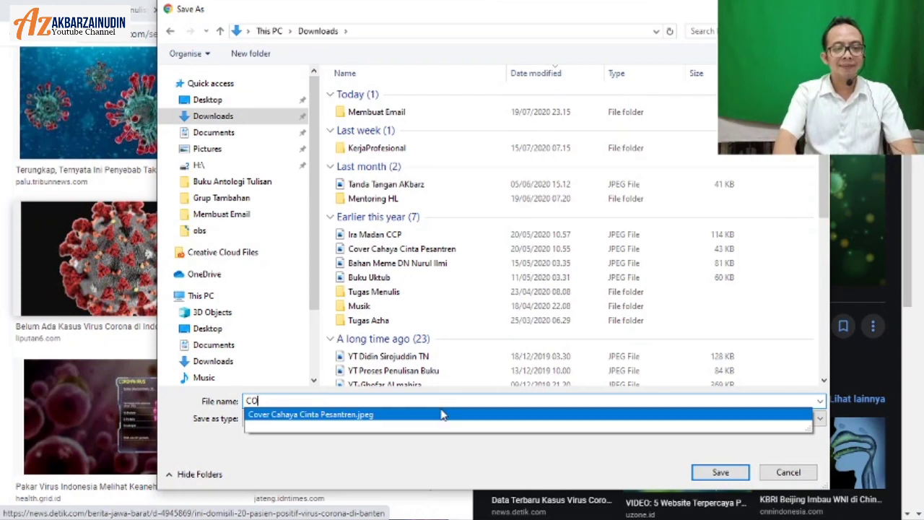
pyautogui.hotkey('ctrl', 'a')
pyautogui.write('cinta-rasul-m-hasan-bisyrim-ag.ppto')
pyautogui.hotkey('ctrl', 'a')
pyautogui.press('BackSpace')
pyautogui.write('coro')
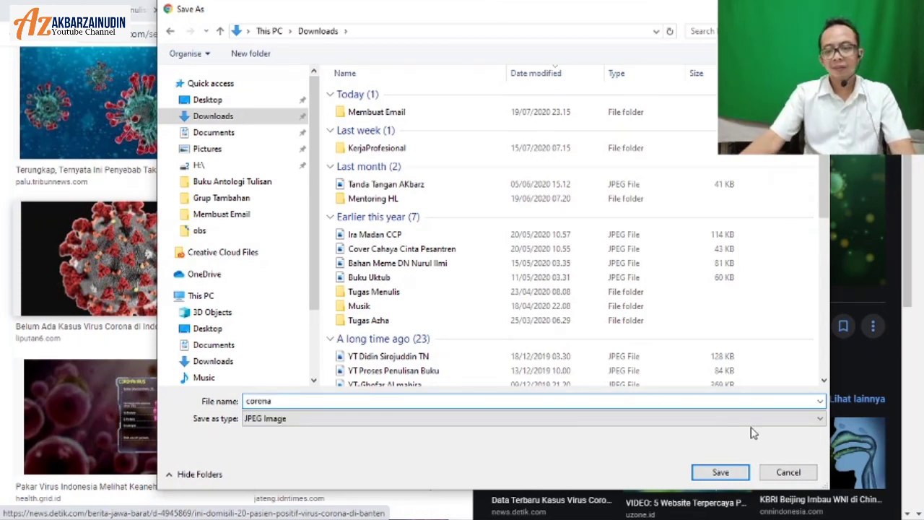
pyautogui.click(720, 473)
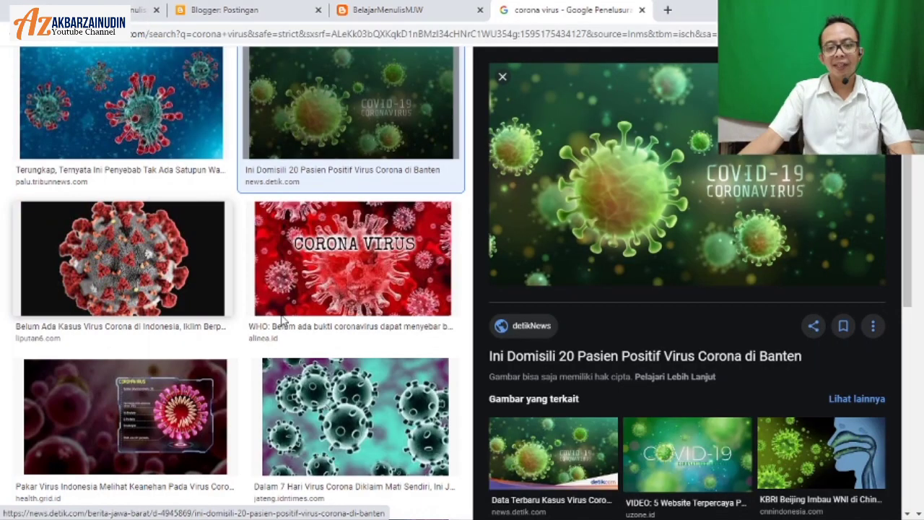
pyautogui.click(220, 9)
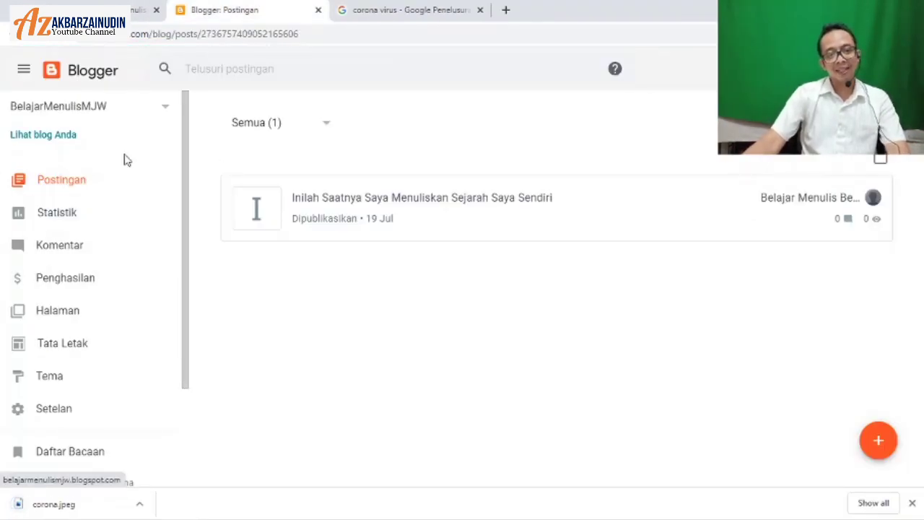
# Step: Create a fresh untitled post with the orange + (Buat Entri Baru) button
pyautogui.scroll(-1, 124, 159)
pyautogui.scroll(-3, 124, 160)
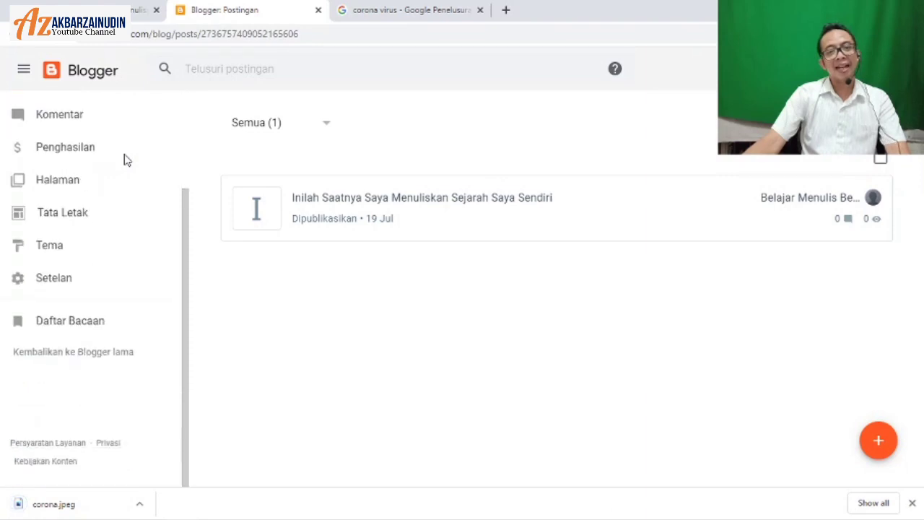
pyautogui.scroll(4, 124, 159)
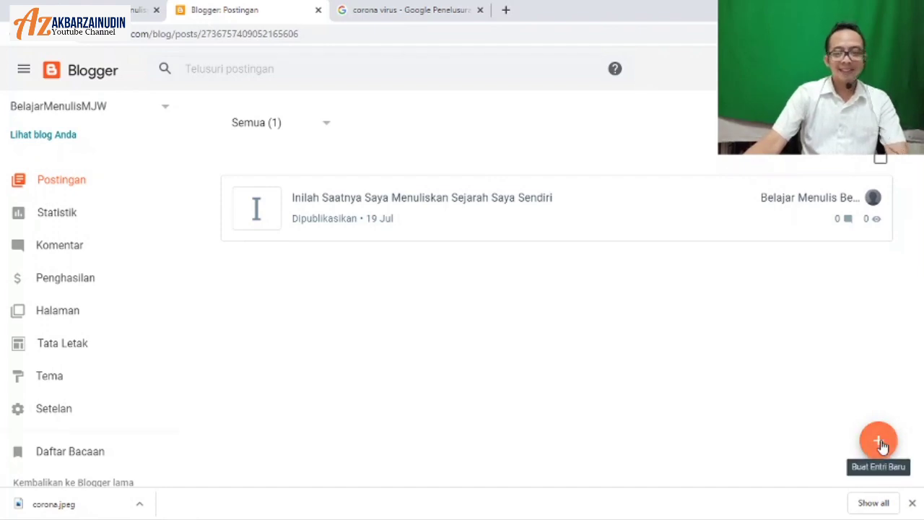
pyautogui.click(879, 442)
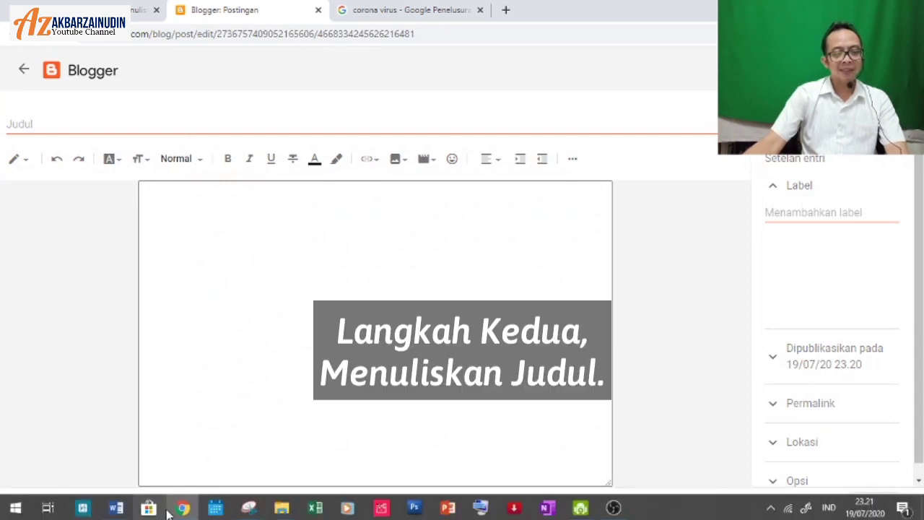
# Step: Copy the title line 'TIGA GOLONGAN MANUSIA DALAM MENGHADAPI PANDEMI CORONA' from the Word article
pyautogui.click(115, 508)
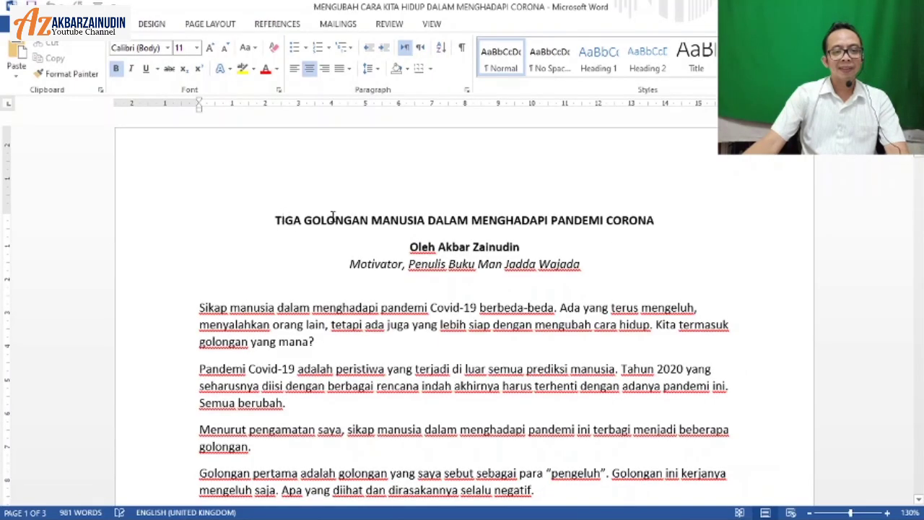
pyautogui.keyDown('shift'); pyautogui.click(660, 228); pyautogui.keyUp('shift')
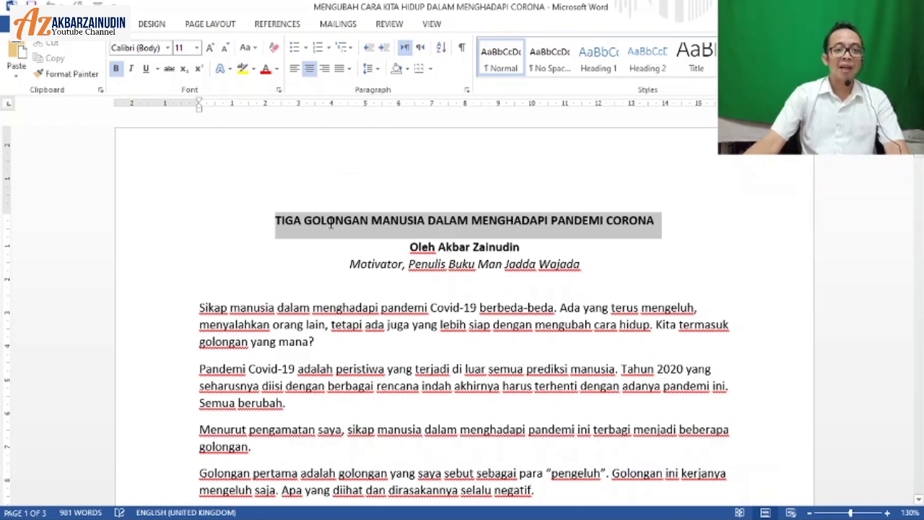
pyautogui.rightClick(331, 226)
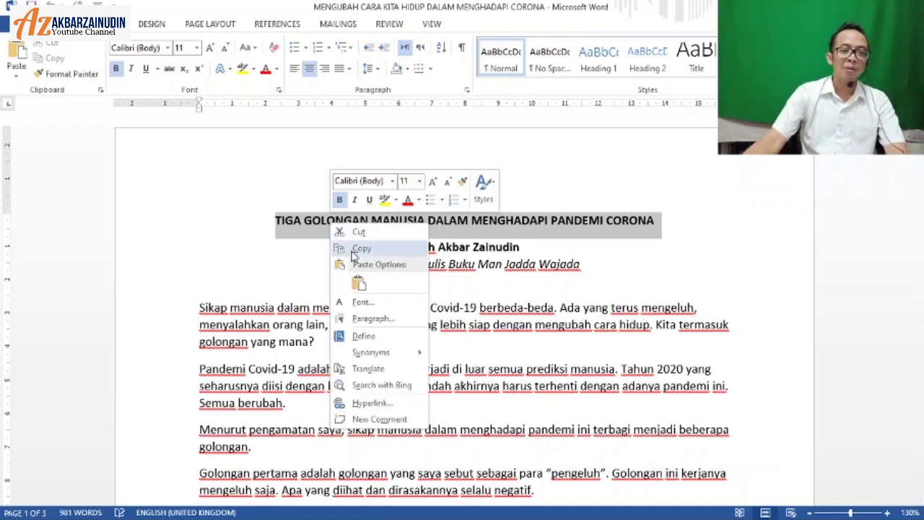
pyautogui.click(350, 248)
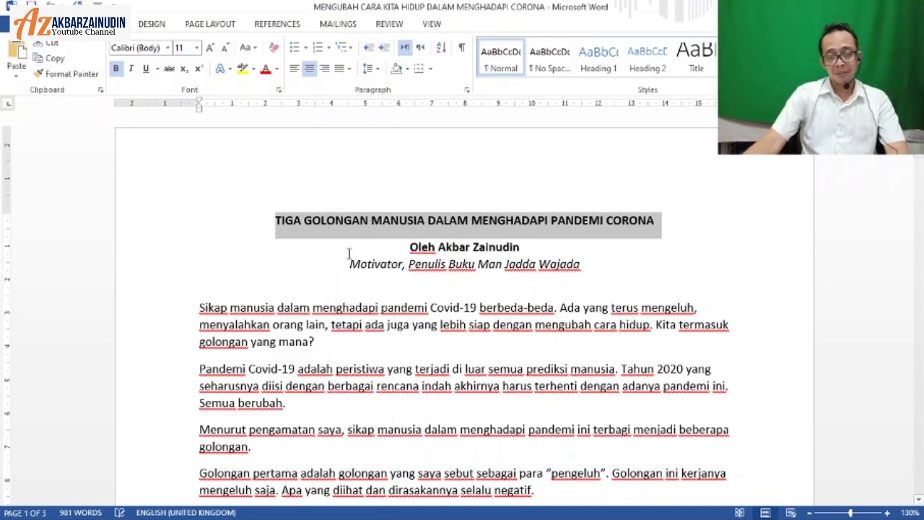
# Step: Paste the copied title into the Blogger post's title field, then return to the Word article
pyautogui.moveTo(249, 514)
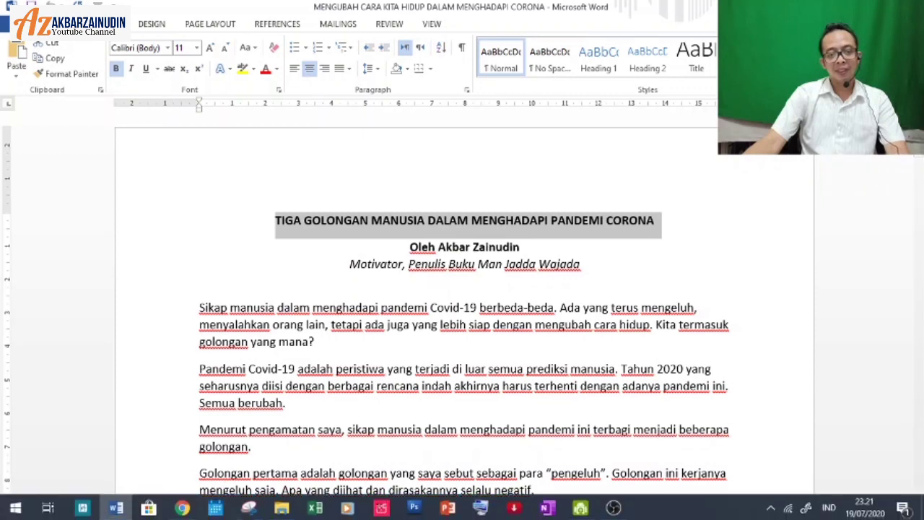
pyautogui.click(184, 508)
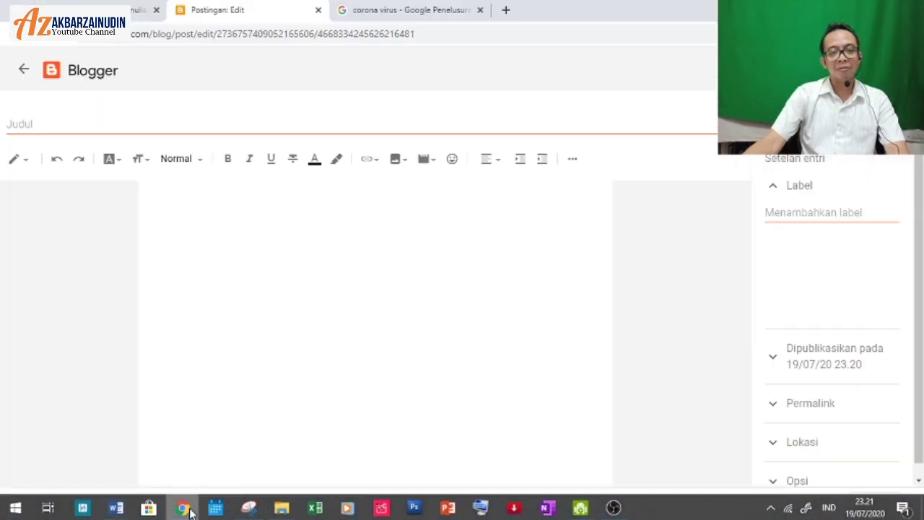
pyautogui.click(35, 123)
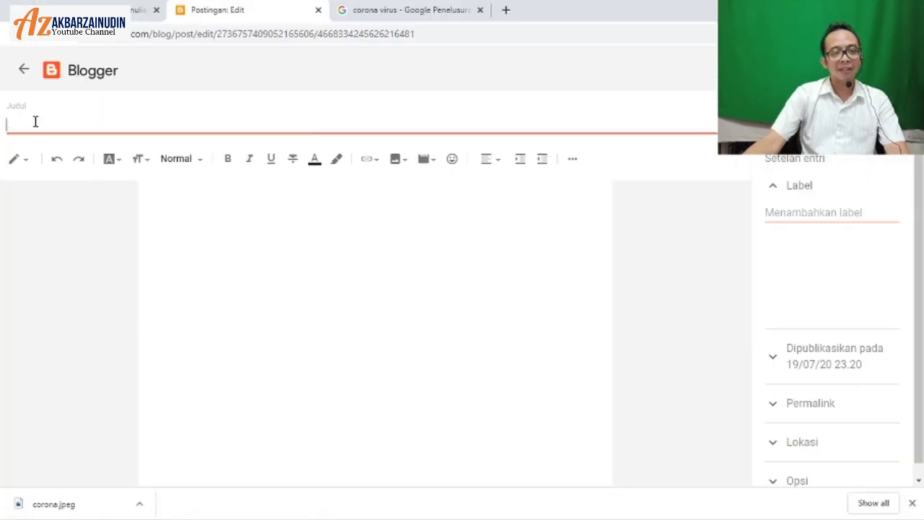
pyautogui.rightClick(34, 123)
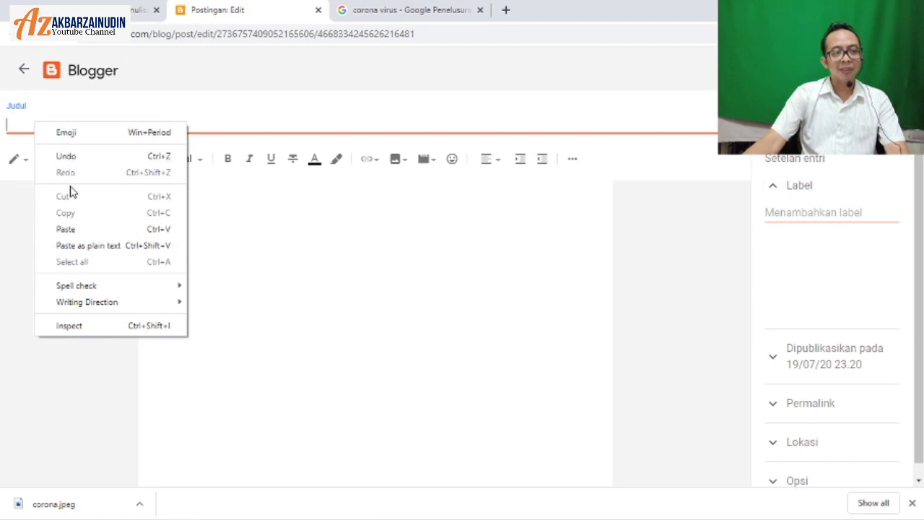
pyautogui.click(80, 233)
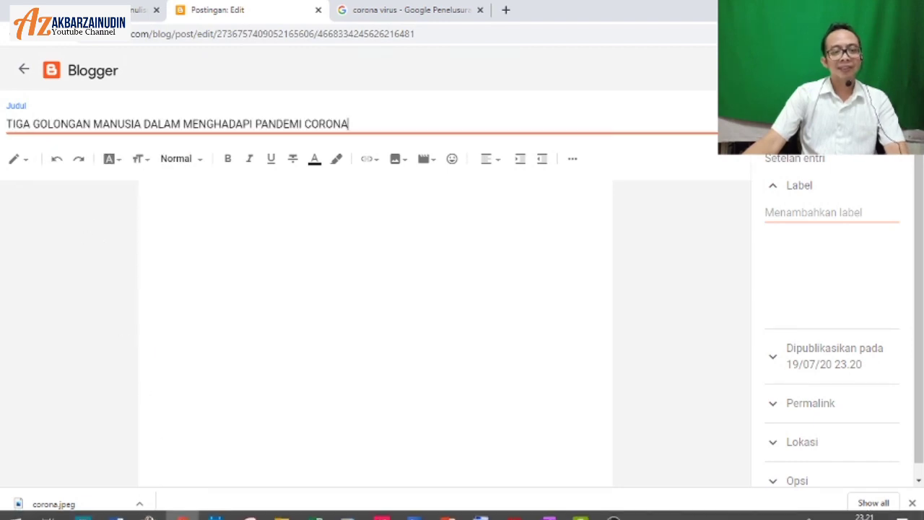
pyautogui.click(116, 508)
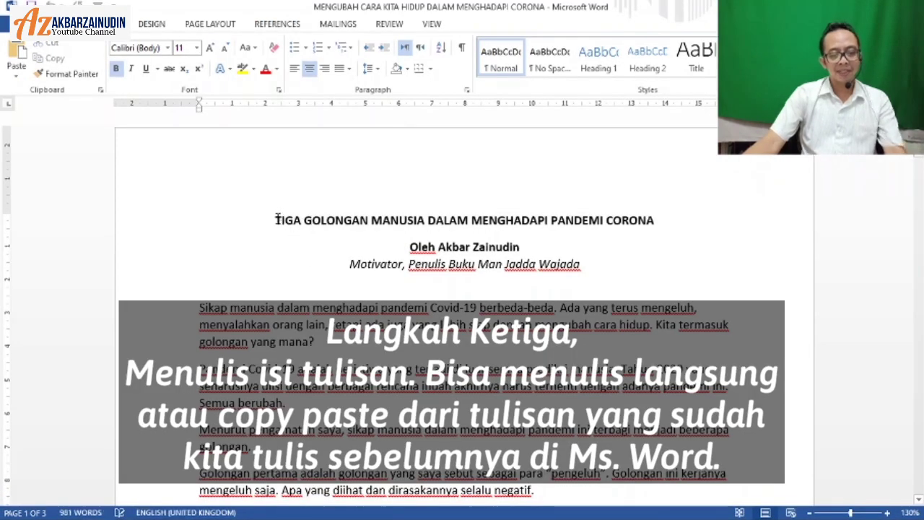
# Step: Select and copy the whole Word article, then return to the Blogger editor
pyautogui.hotkey('ctrl', 'a')
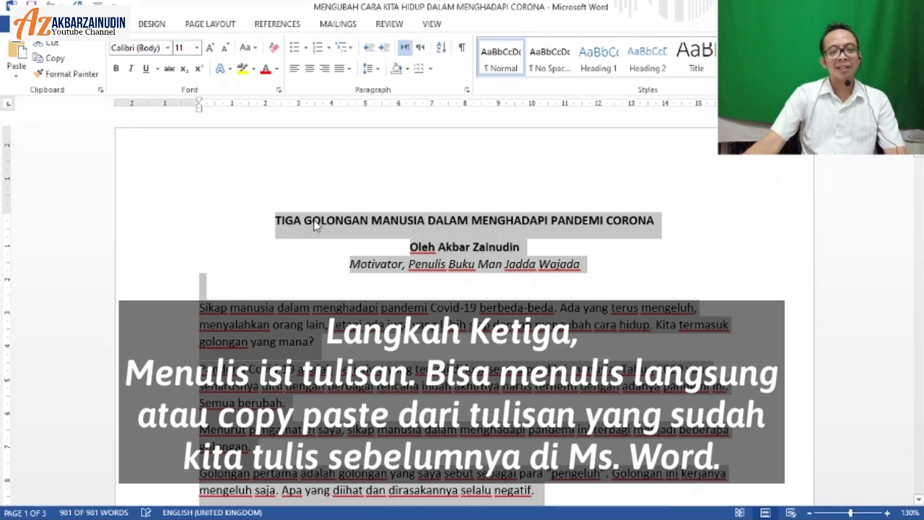
pyautogui.rightClick(315, 222)
pyautogui.click(342, 246)
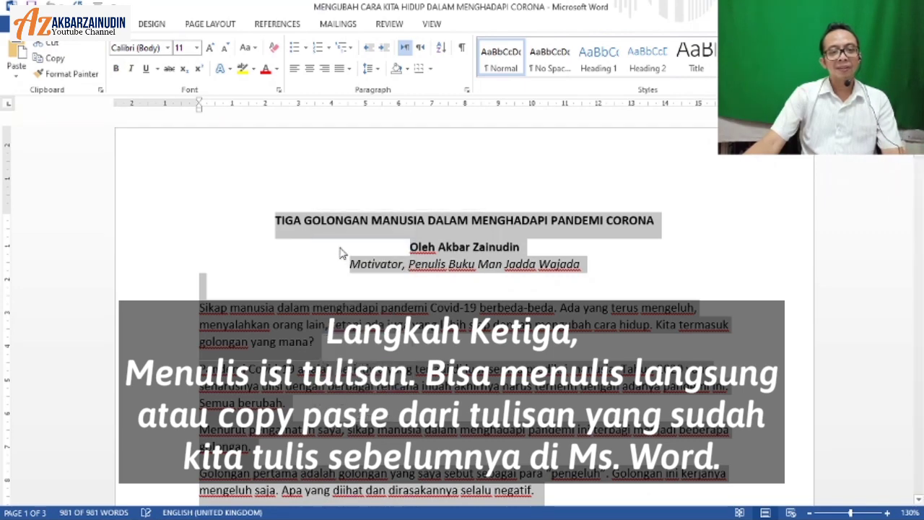
pyautogui.click(183, 508)
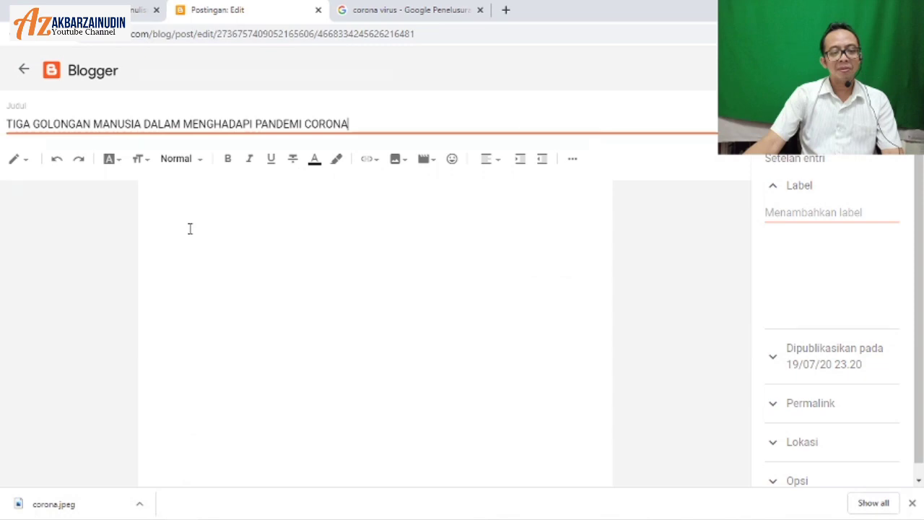
# Step: Paste the full article, with heading and byline, into the empty Blogger post body
pyautogui.click(167, 205)
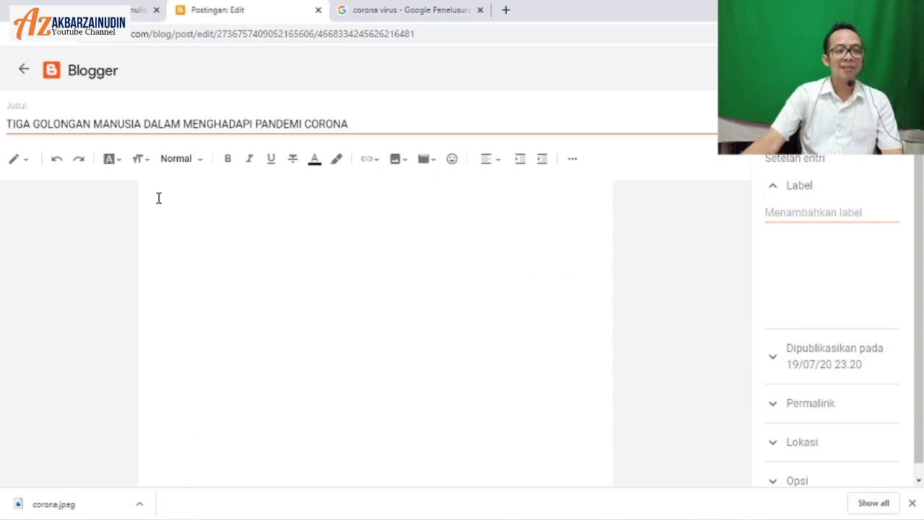
pyautogui.rightClick(159, 197)
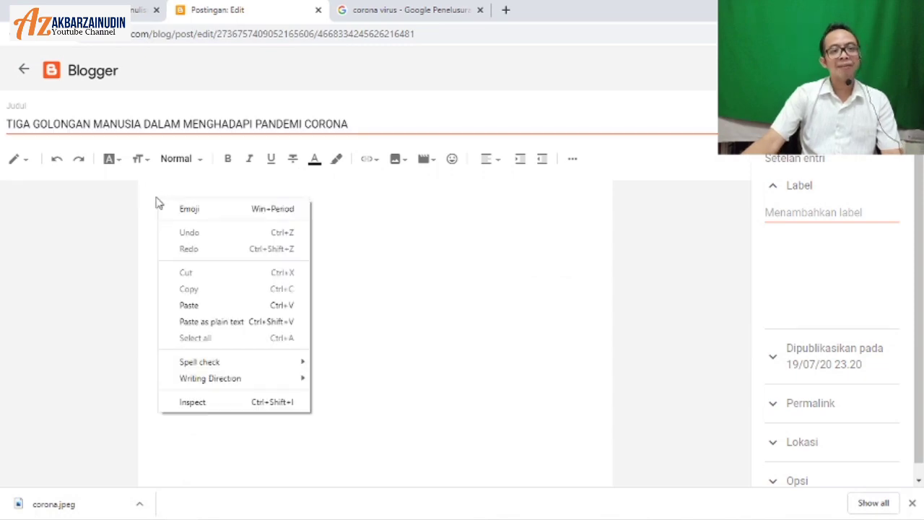
pyautogui.click(189, 306)
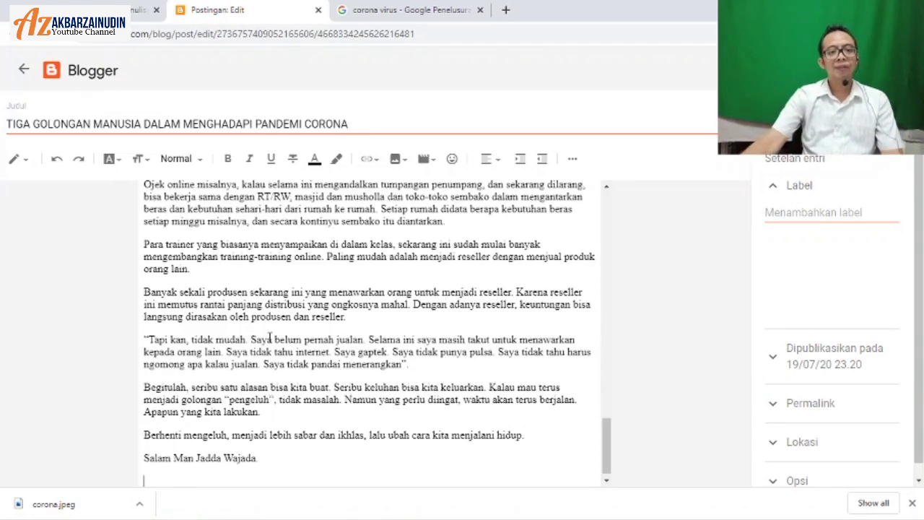
pyautogui.scroll(15, 276, 289)
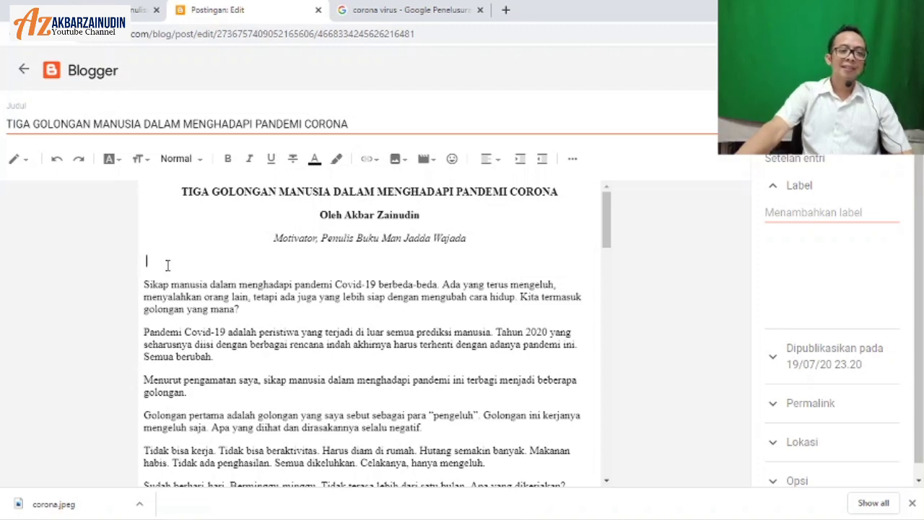
# Step: Upload the corona image from Downloads and insert it between the byline and opening paragraph
pyautogui.click(397, 160)
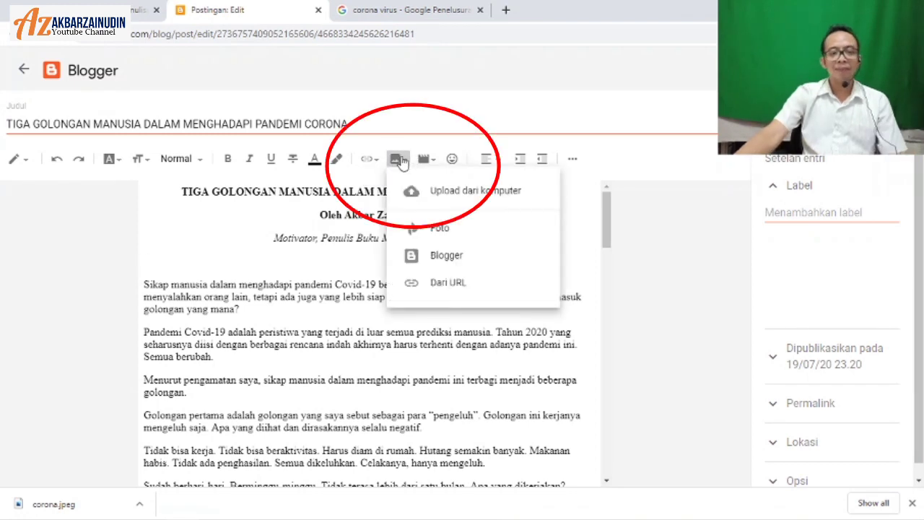
pyautogui.click(437, 196)
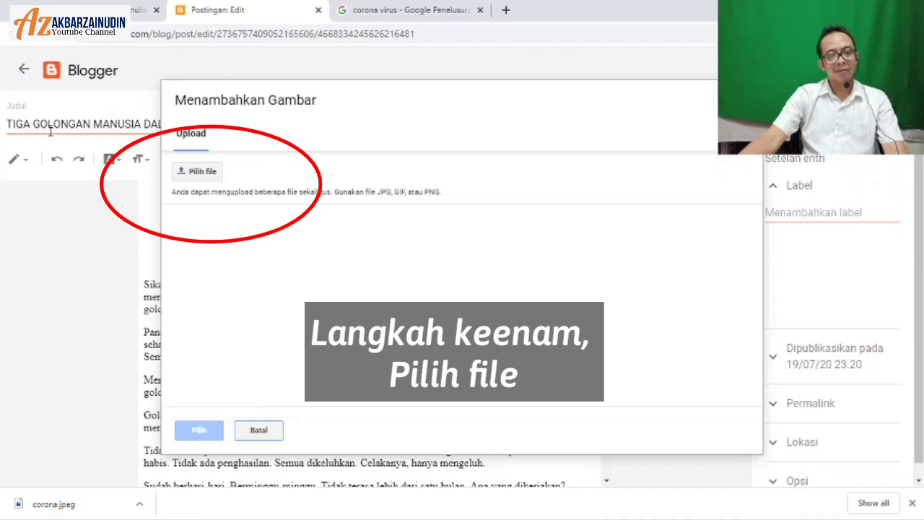
pyautogui.click(199, 174)
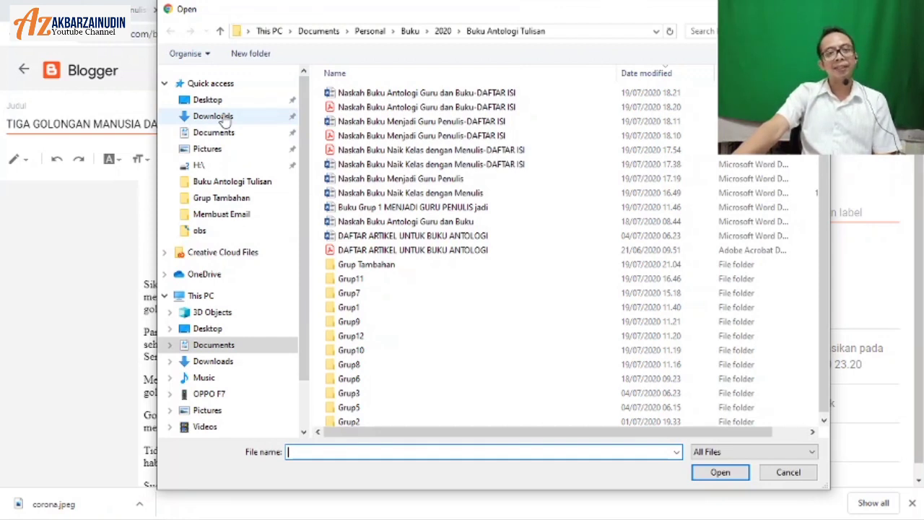
pyautogui.click(223, 118)
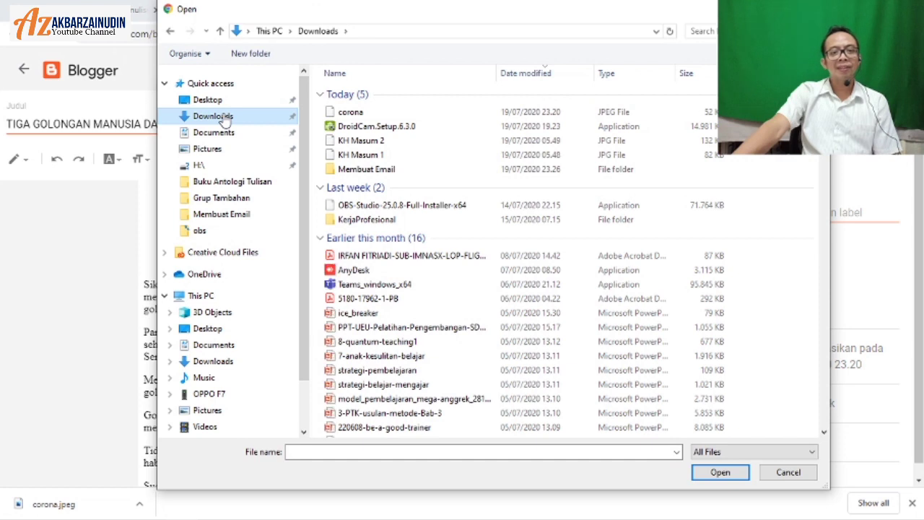
pyautogui.click(383, 114)
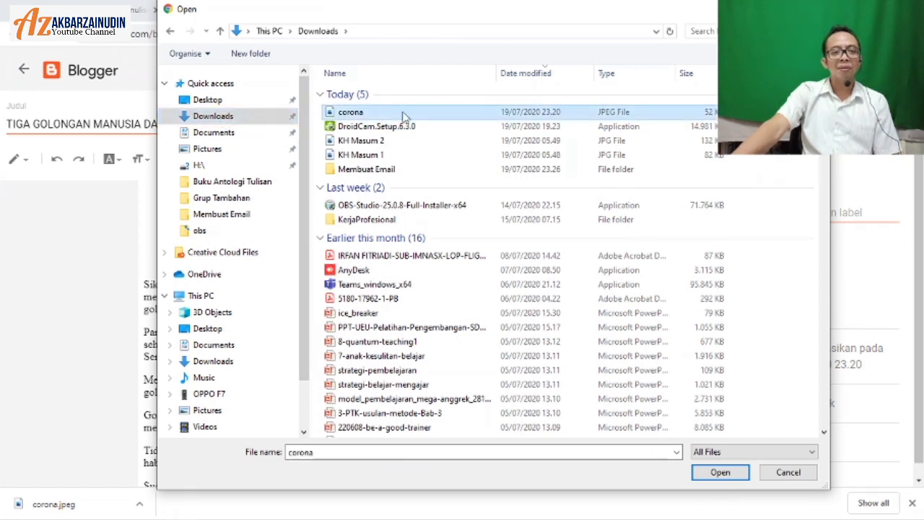
pyautogui.click(724, 472)
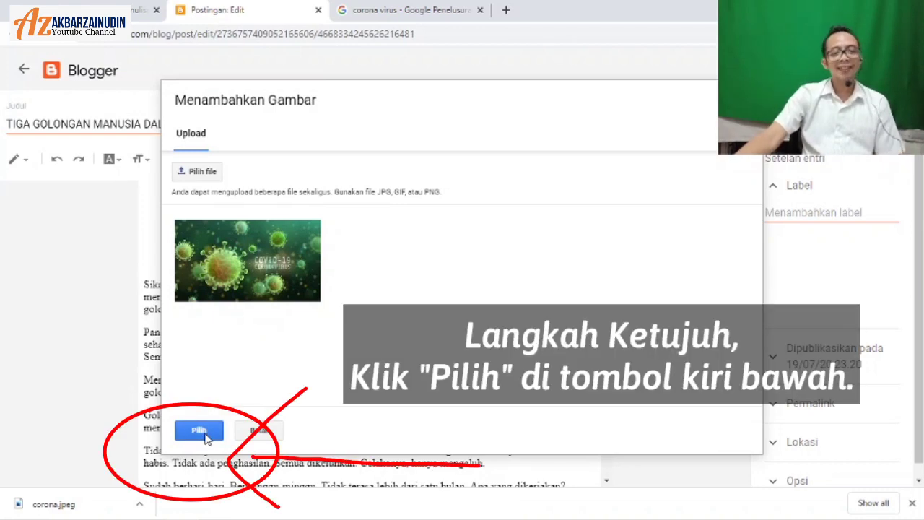
pyautogui.click(200, 430)
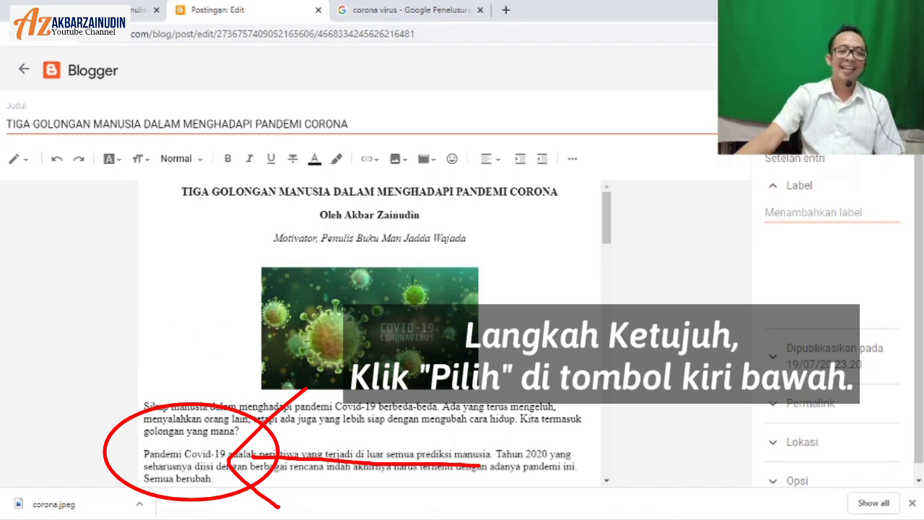
# Step: Add a blank line after the paragraph ending 'anggota keluarga.'
pyautogui.scroll(-1, 383, 260)
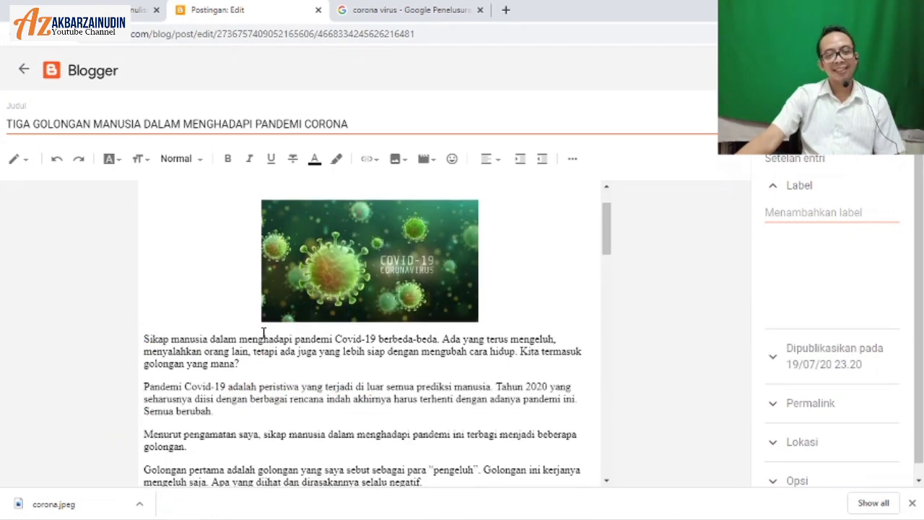
pyautogui.scroll(1, 379, 229)
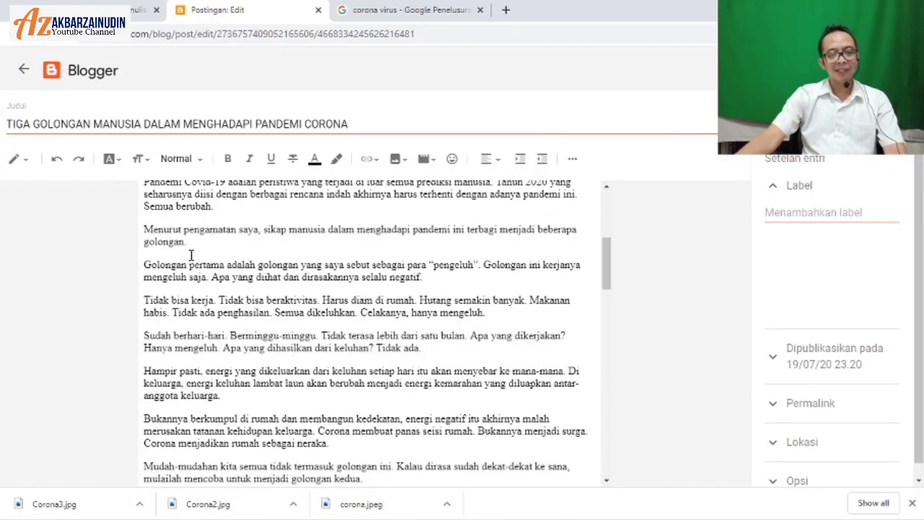
pyautogui.scroll(-3, 191, 255)
pyautogui.scroll(1, 190, 252)
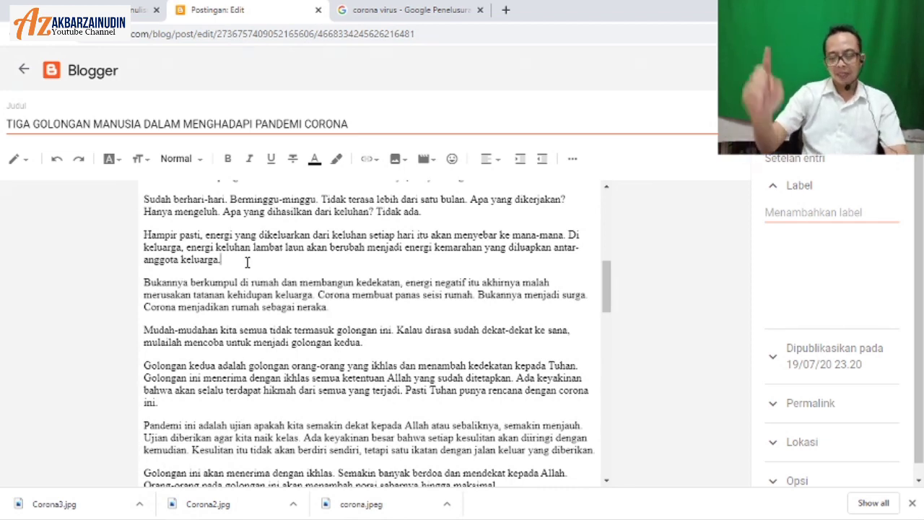
pyautogui.press('Return')
pyautogui.press('Return')
pyautogui.press('Return')
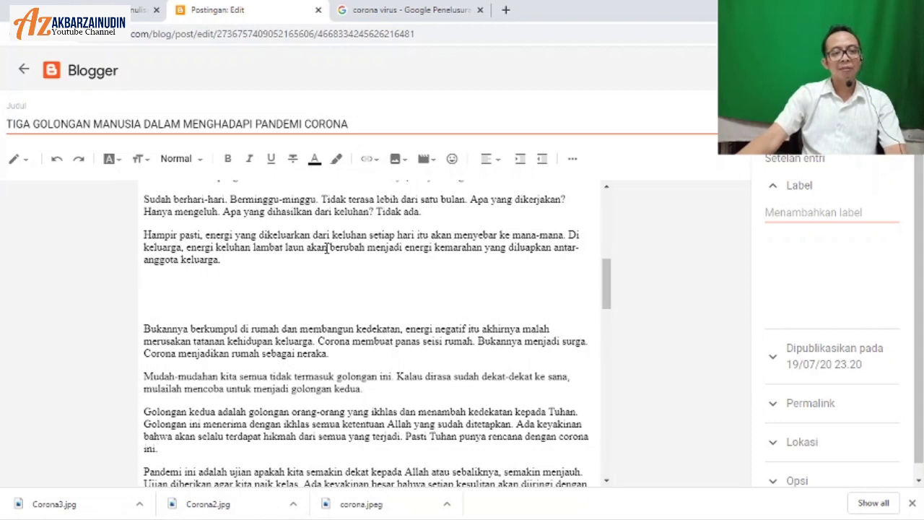
# Step: Upload Corona2 from the computer and insert it after the 'anggota keluarga.' paragraph
pyautogui.click(397, 159)
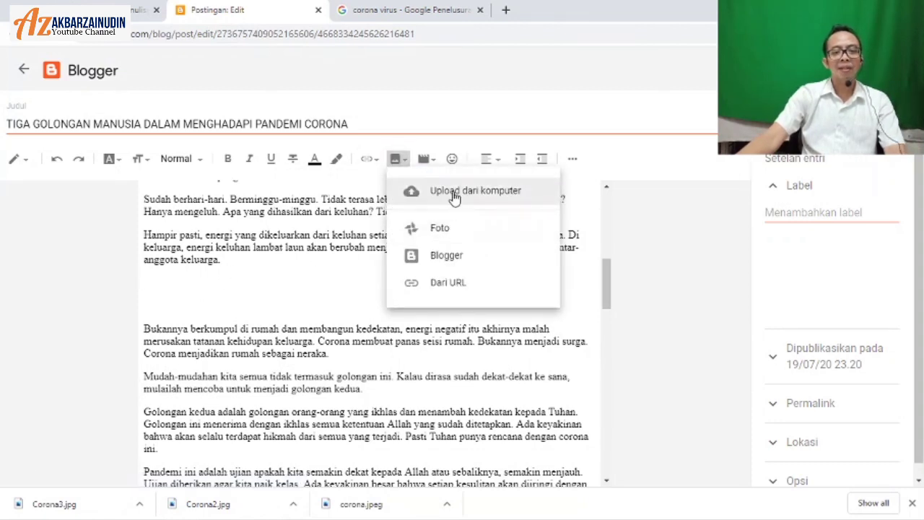
pyautogui.click(455, 197)
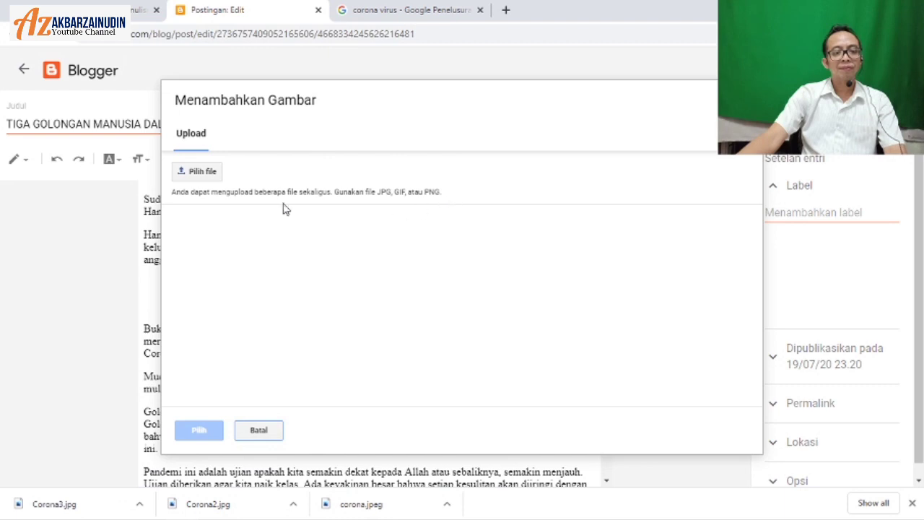
pyautogui.click(202, 174)
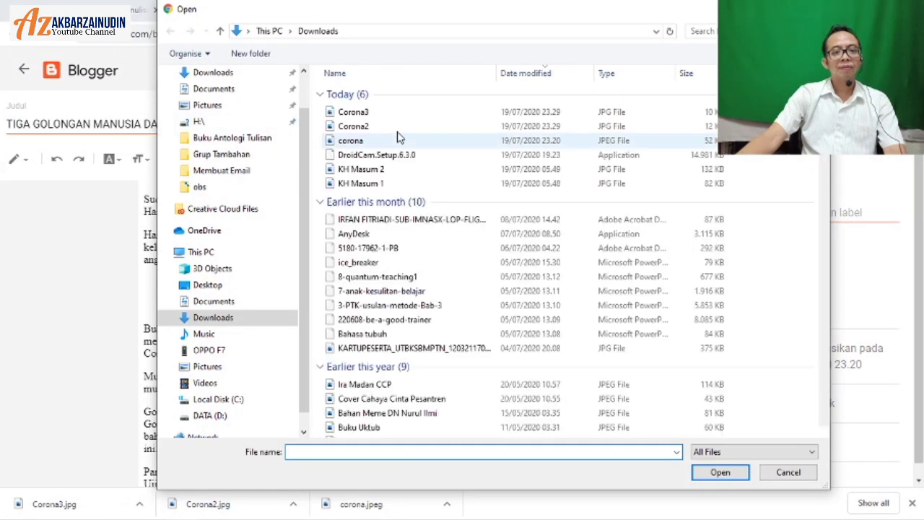
pyautogui.click(390, 126)
pyautogui.click(719, 472)
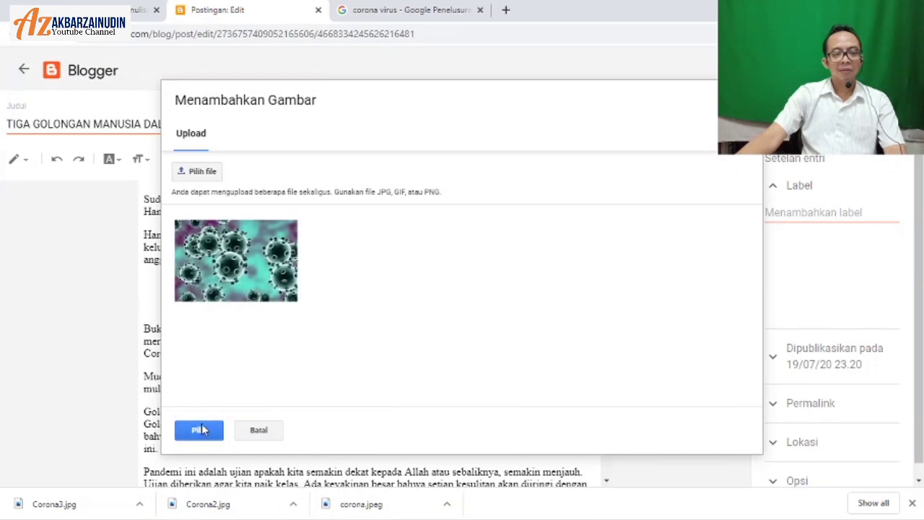
pyautogui.click(200, 432)
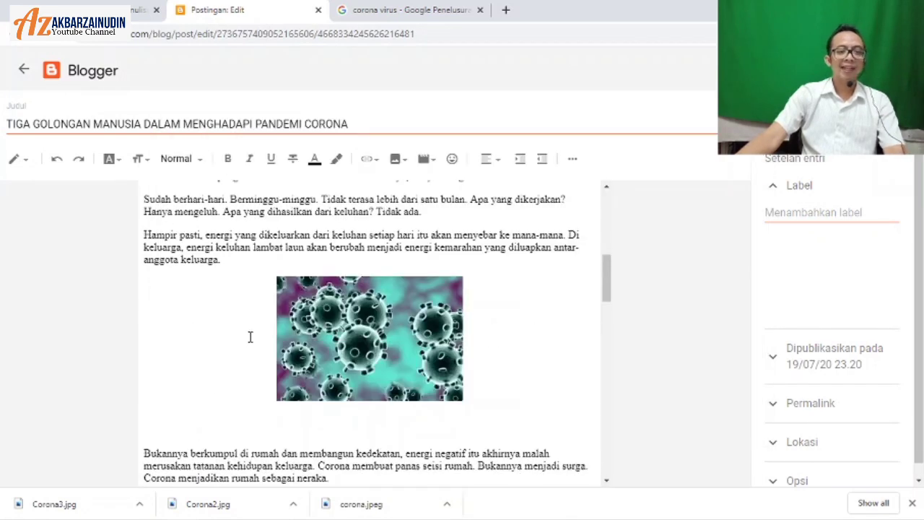
pyautogui.scroll(-1, 249, 337)
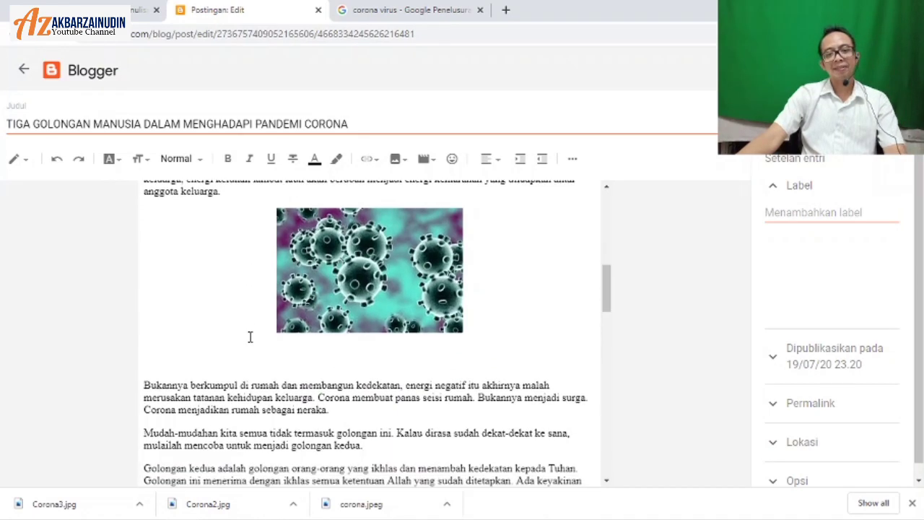
pyautogui.scroll(1, 250, 336)
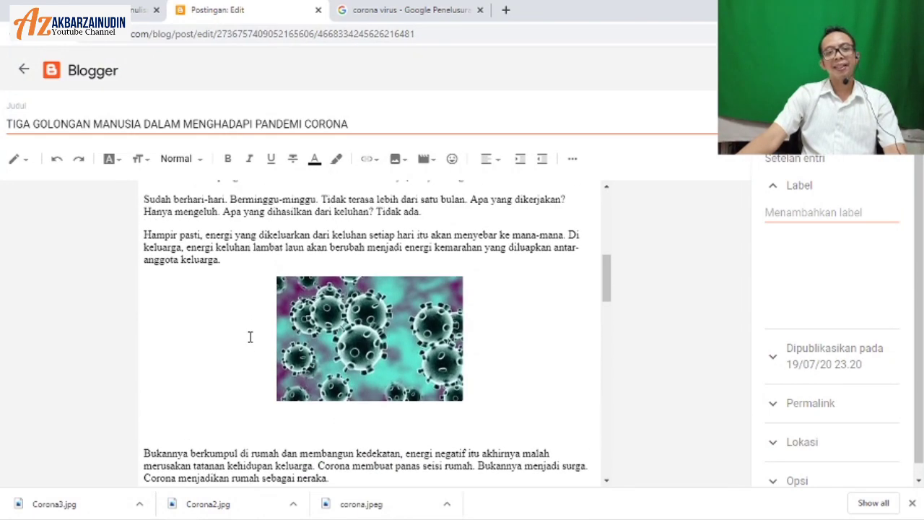
pyautogui.scroll(-9, 250, 337)
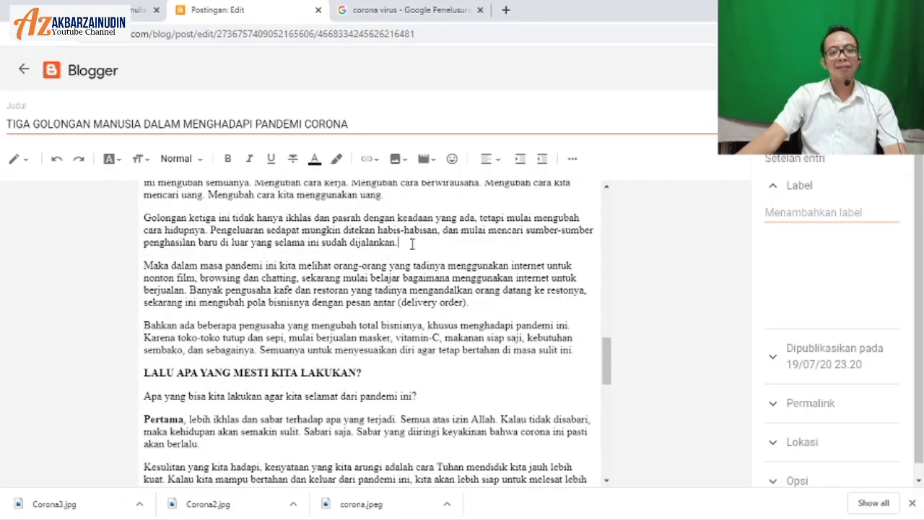
# Step: Start a new line after 'dijalankan.' and insert the uploaded Corona3 image there
pyautogui.click(424, 254)
pyautogui.press('Return')
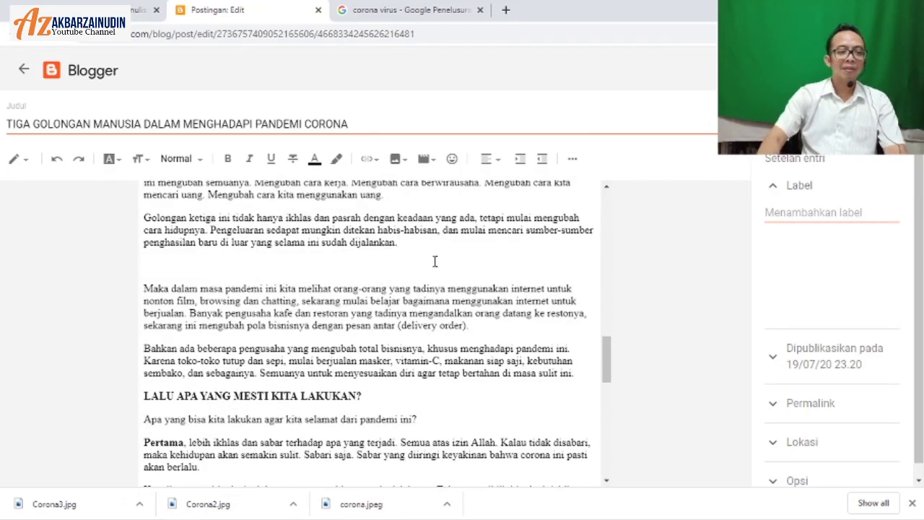
pyautogui.click(399, 160)
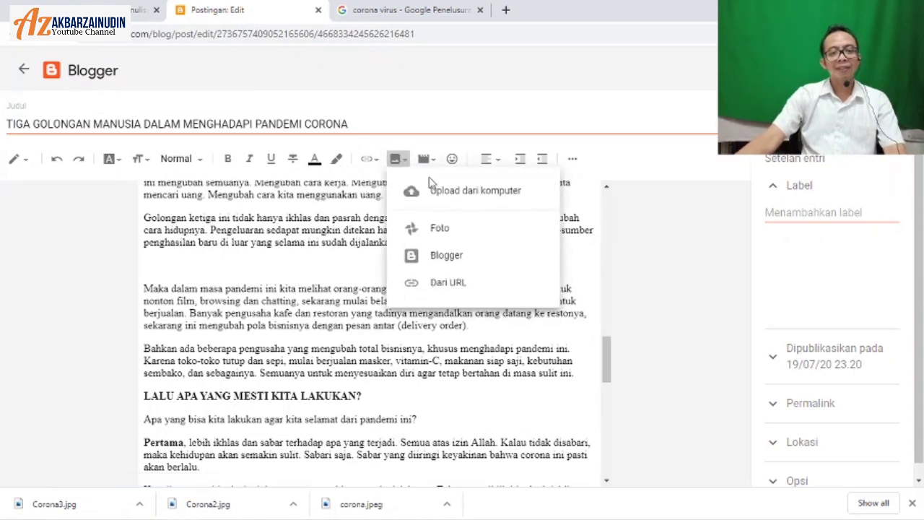
pyautogui.click(446, 195)
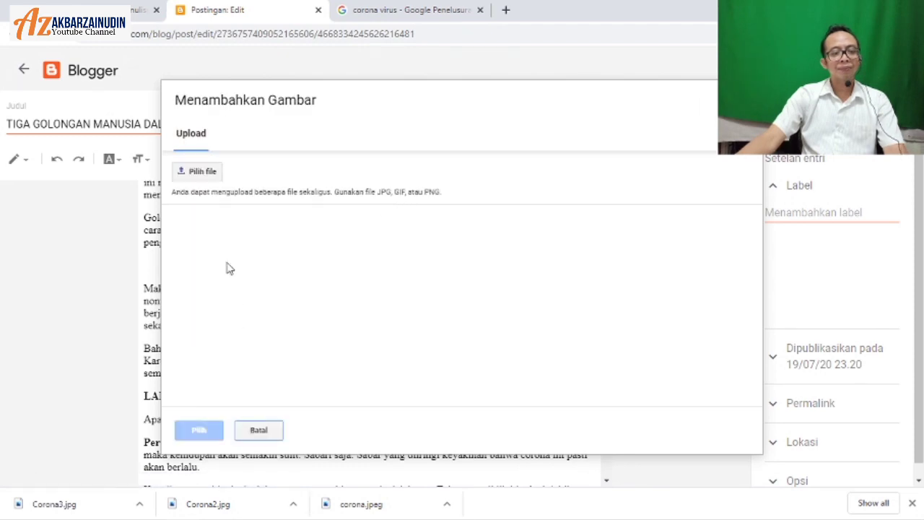
pyautogui.click(201, 177)
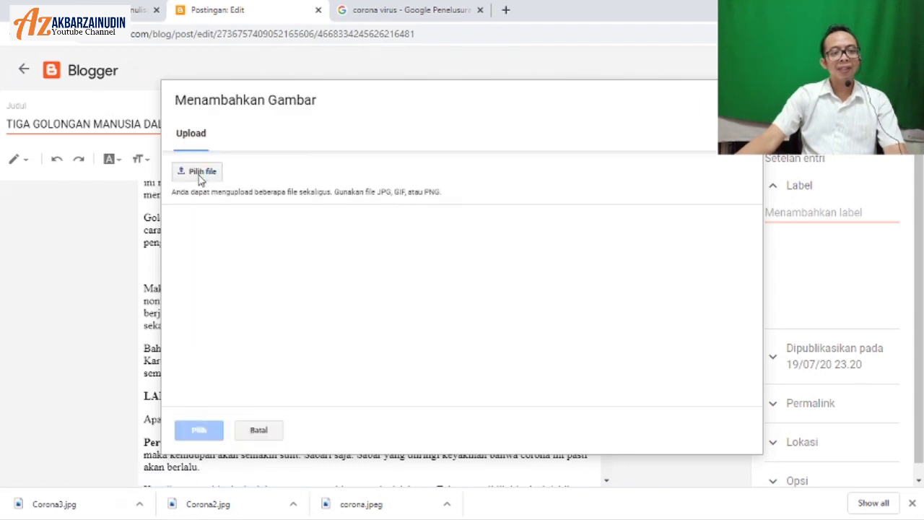
pyautogui.click(202, 174)
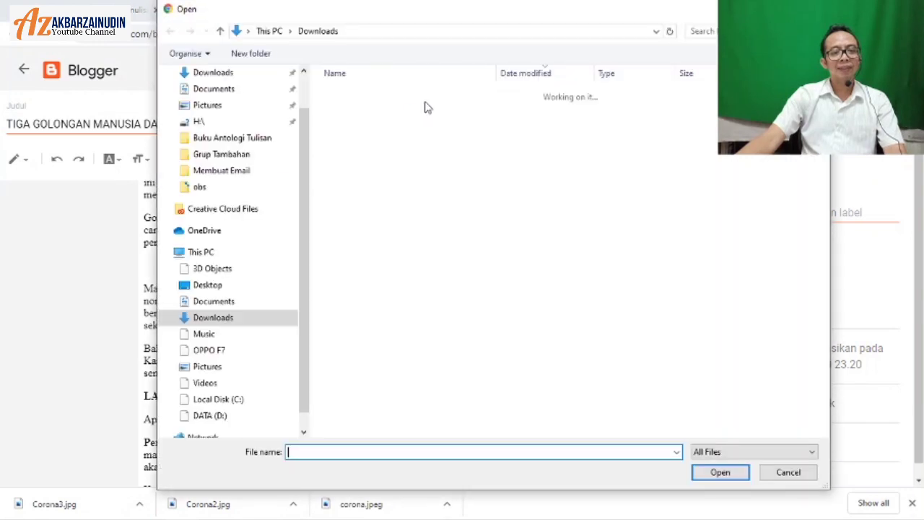
pyautogui.click(375, 112)
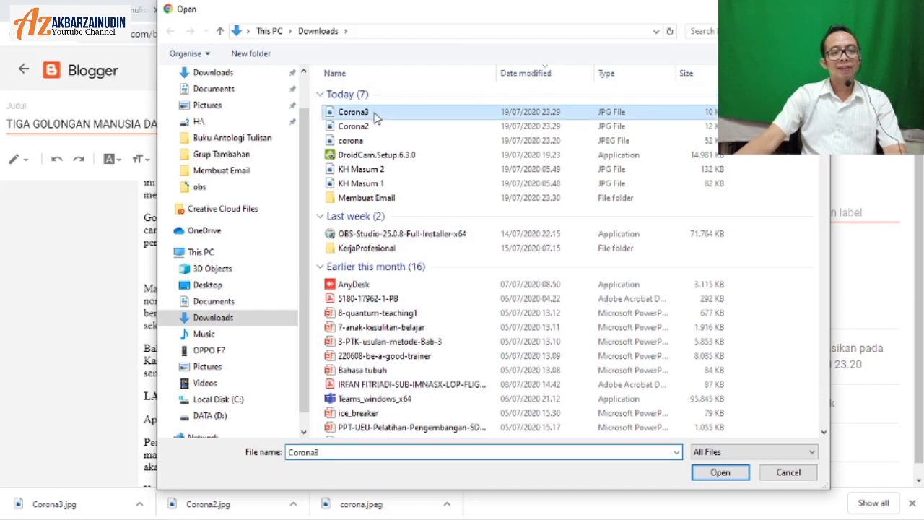
pyautogui.click(719, 472)
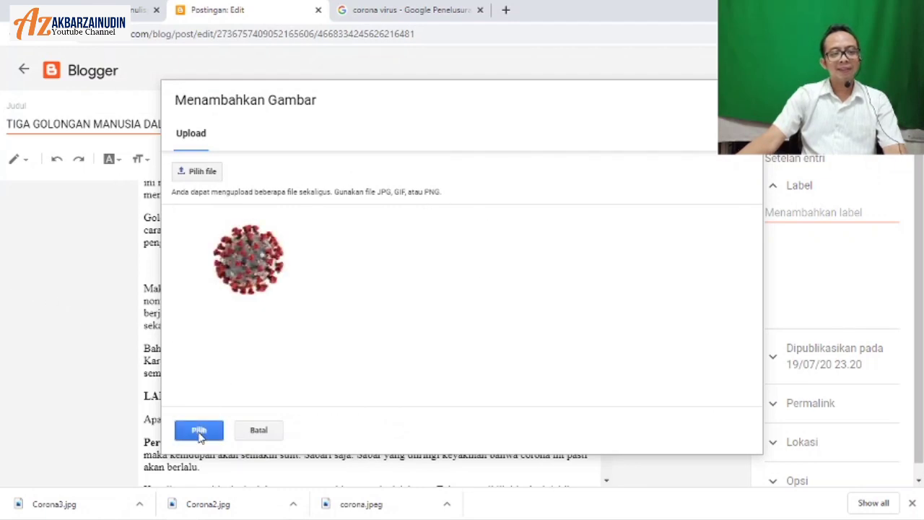
pyautogui.click(199, 431)
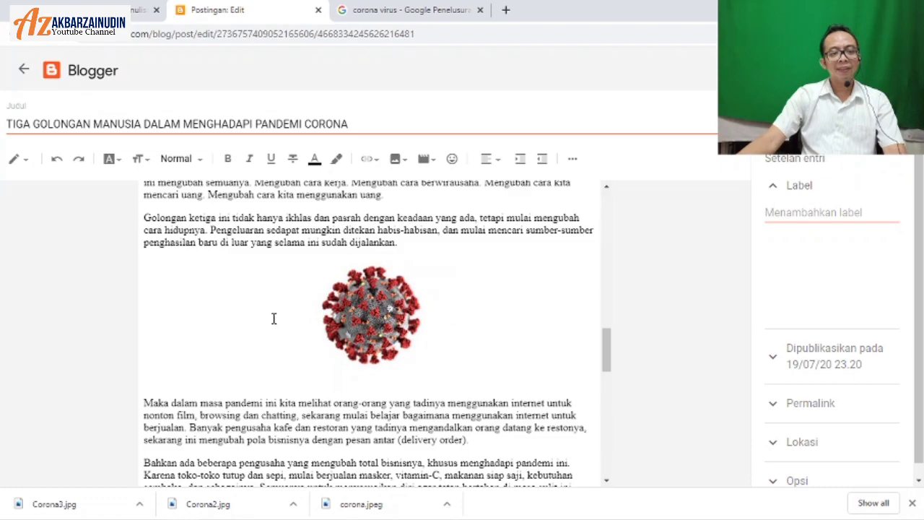
# Step: Add a blank line after the paragraph ending 'orang lain.'
pyautogui.scroll(15, 274, 318)
pyautogui.scroll(-20, 222, 311)
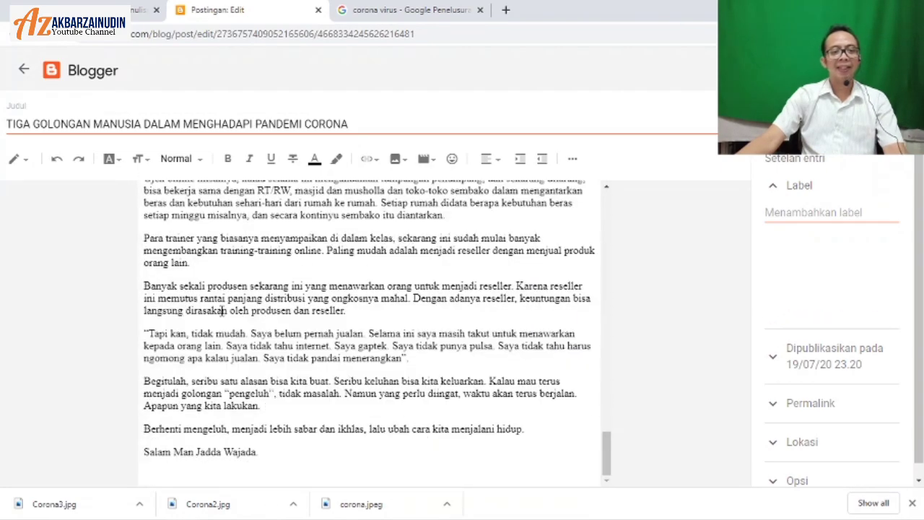
pyautogui.scroll(3, 222, 310)
pyautogui.scroll(-3, 275, 299)
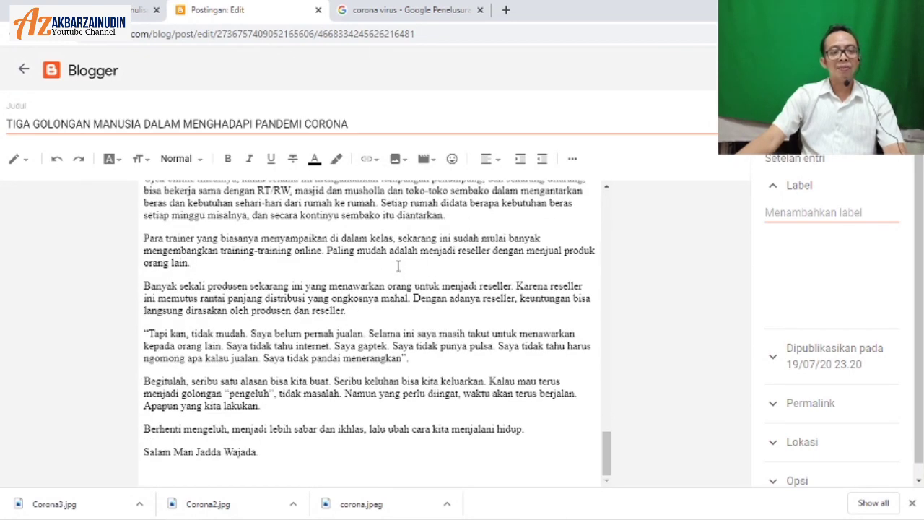
pyautogui.press('Return')
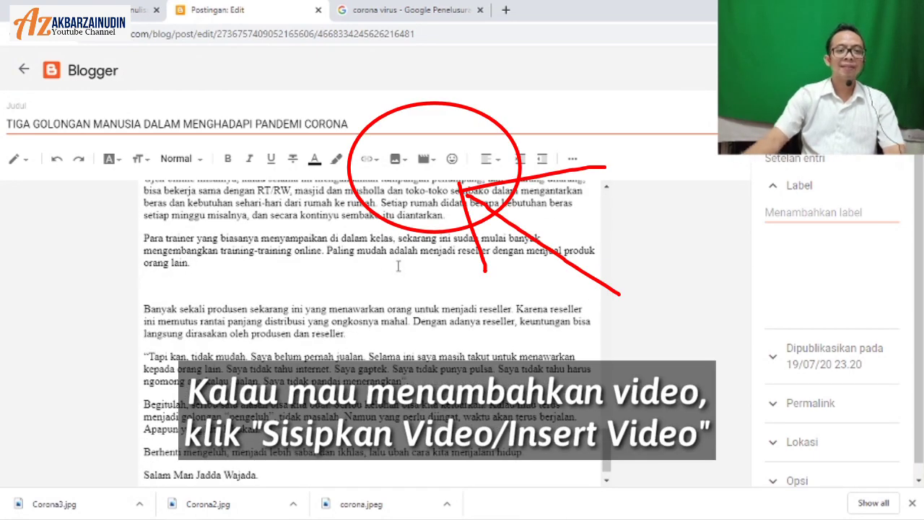
# Step: Search YouTube for 'akbarza' from the Insert Video dialog
pyautogui.click(426, 160)
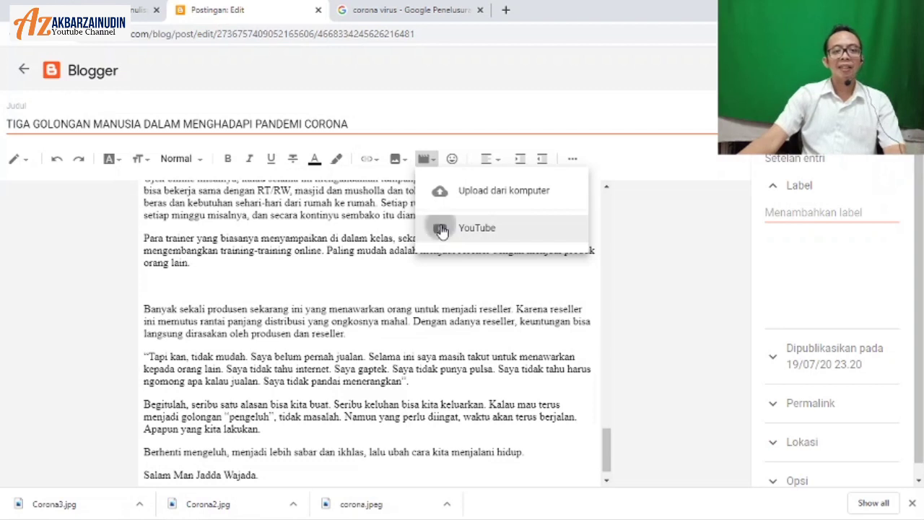
pyautogui.click(440, 229)
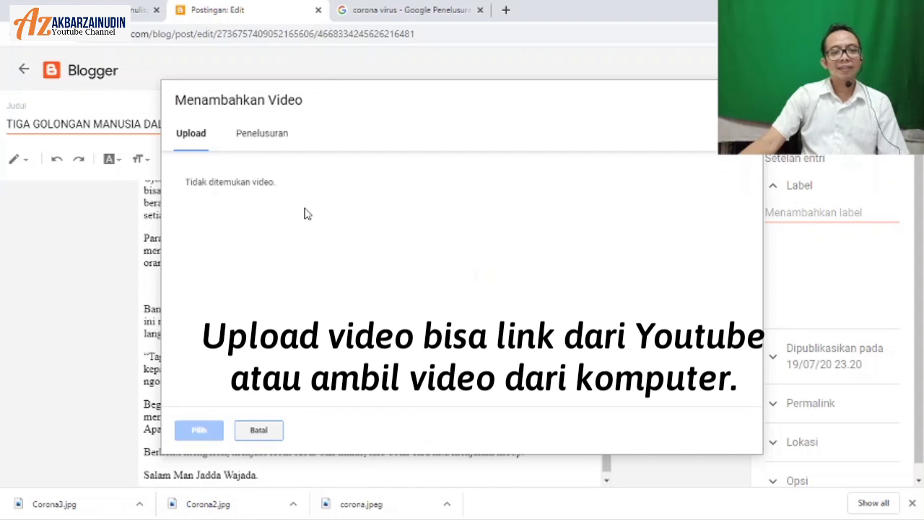
pyautogui.click(275, 134)
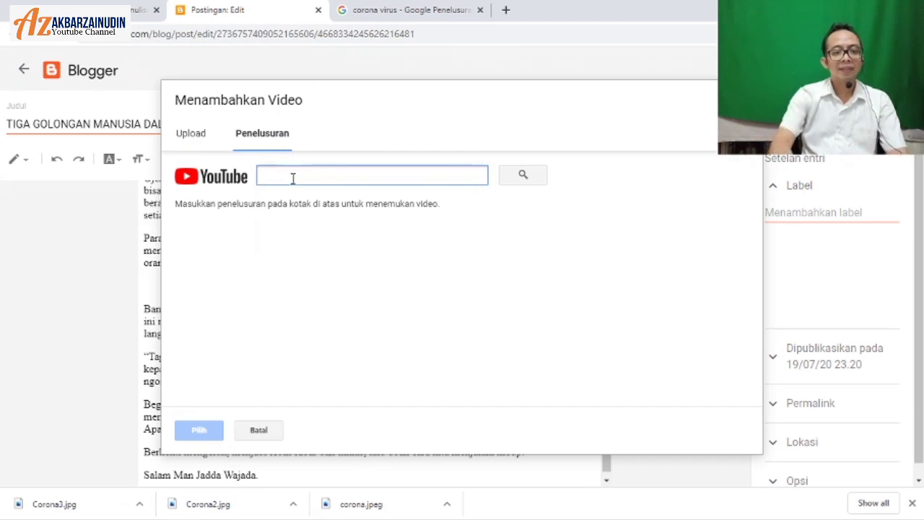
pyautogui.write('akbarzainudin')
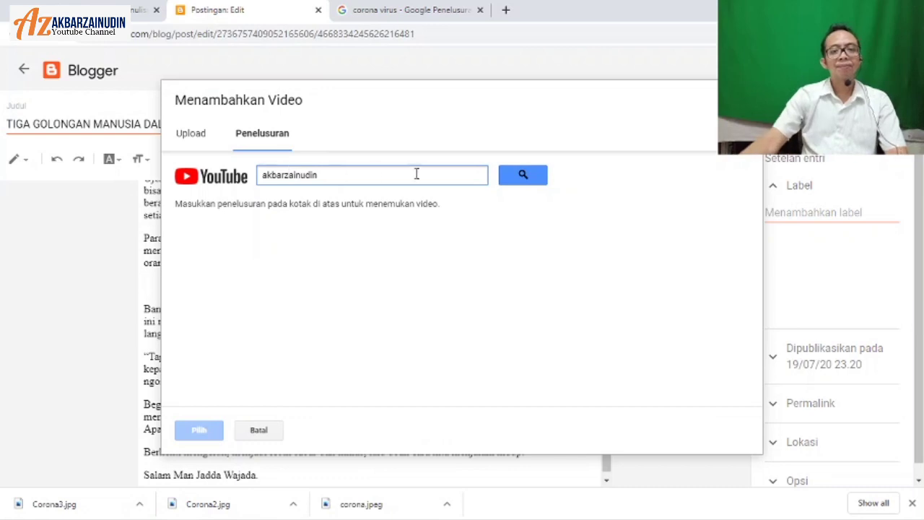
pyautogui.click(519, 176)
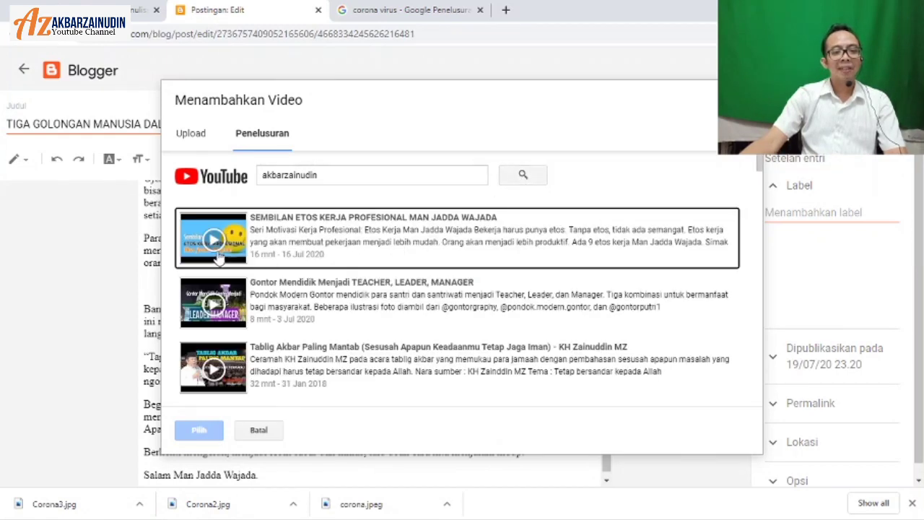
# Step: Embed the video 'SEMBILAN ETOS KERJA PROFESIONAL MAN JADDA WAJADA' from the search results
pyautogui.scroll(-5, 316, 232)
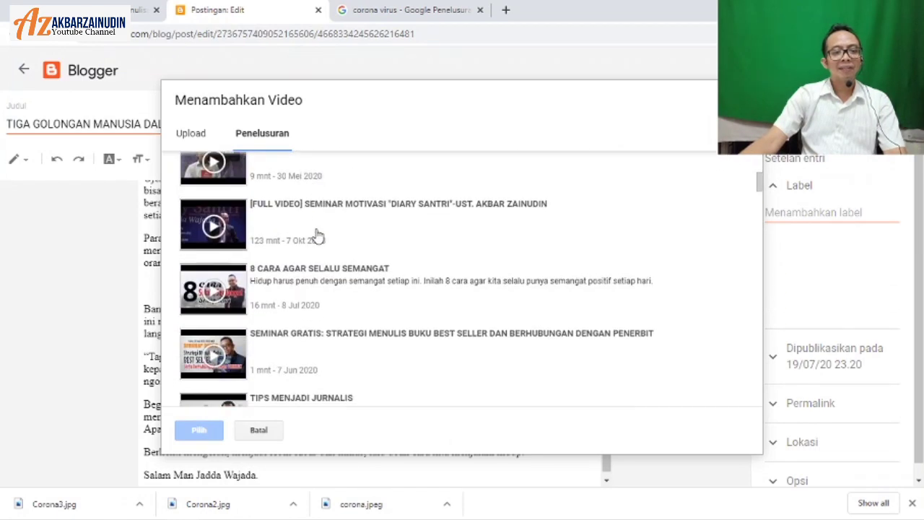
pyautogui.scroll(-1, 316, 232)
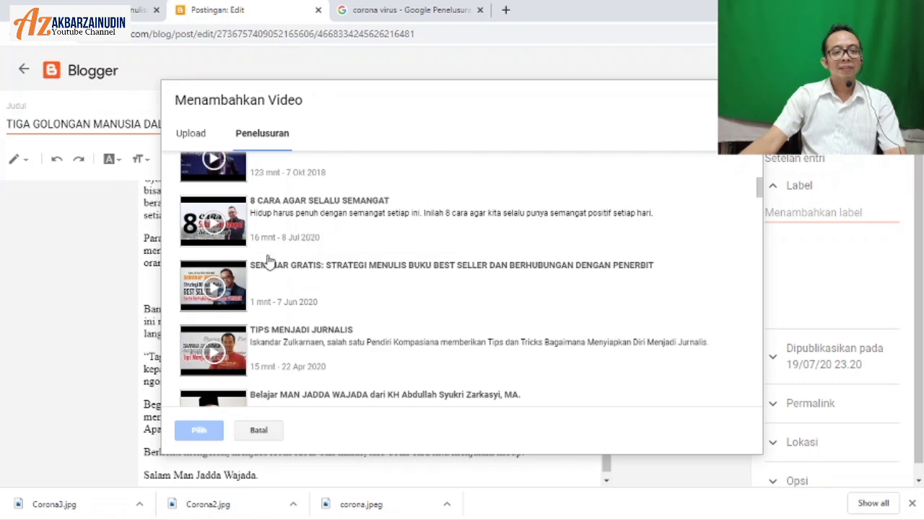
pyautogui.scroll(-2, 260, 282)
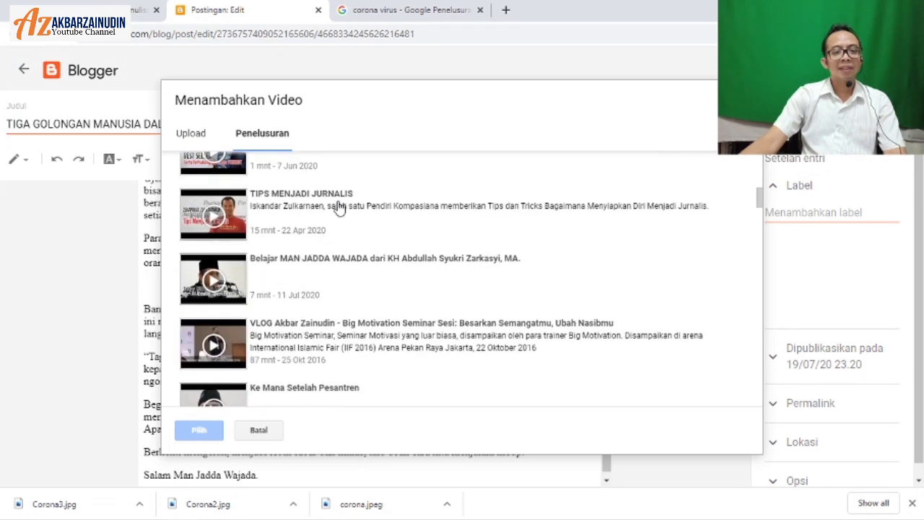
pyautogui.scroll(5, 299, 263)
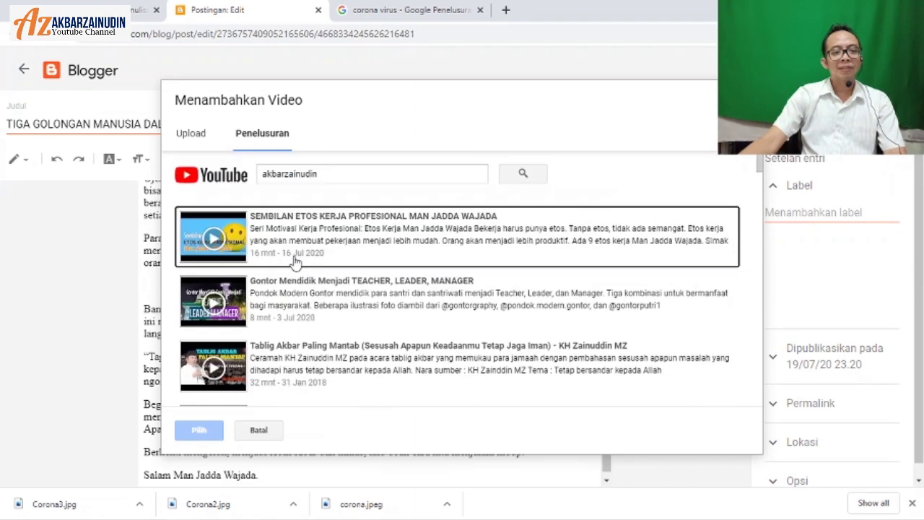
pyautogui.click(217, 238)
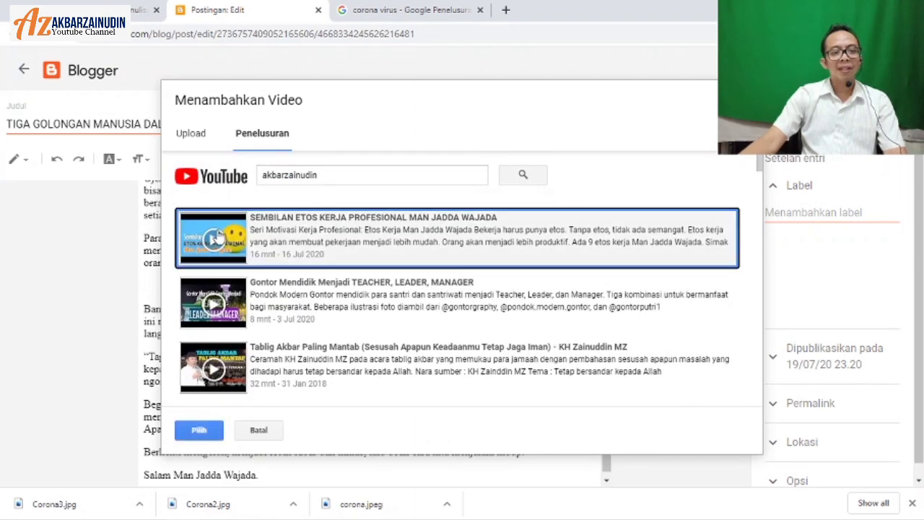
pyautogui.click(197, 432)
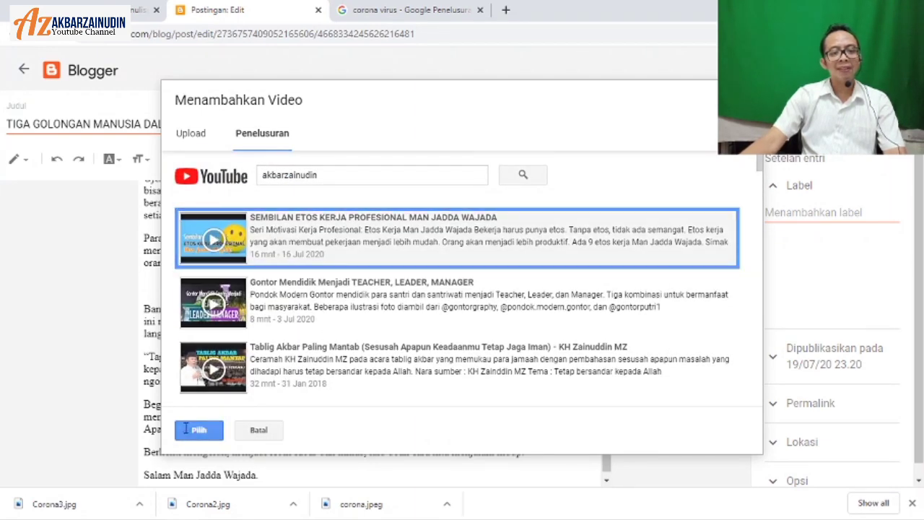
pyautogui.scroll(-3, 160, 403)
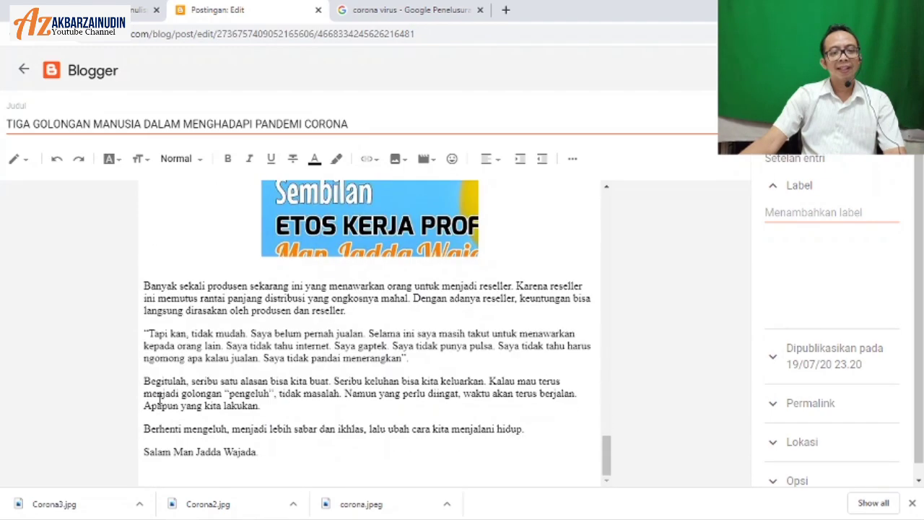
pyautogui.scroll(4, 160, 398)
pyautogui.scroll(-2, 159, 398)
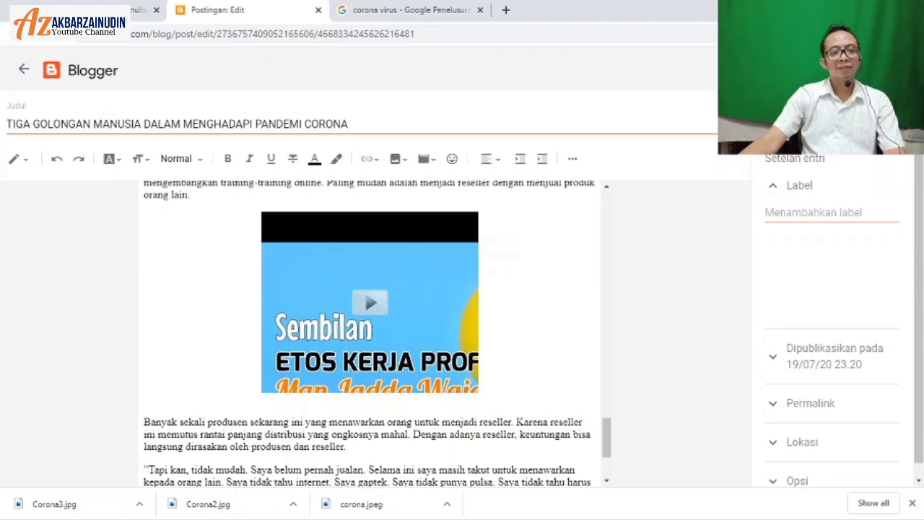
# Step: Upload the Renungan MP4 video from Downloads into the post
pyautogui.scroll(-2, 368, 325)
pyautogui.click(424, 158)
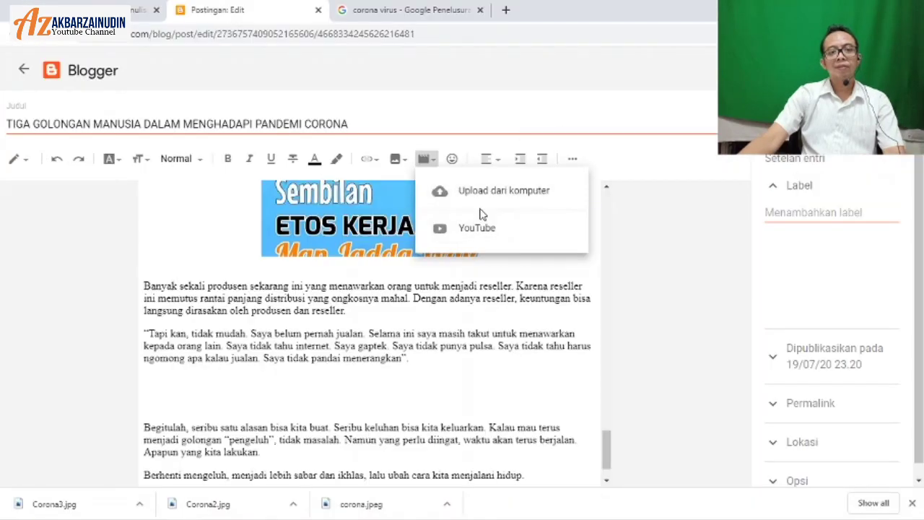
pyautogui.click(488, 203)
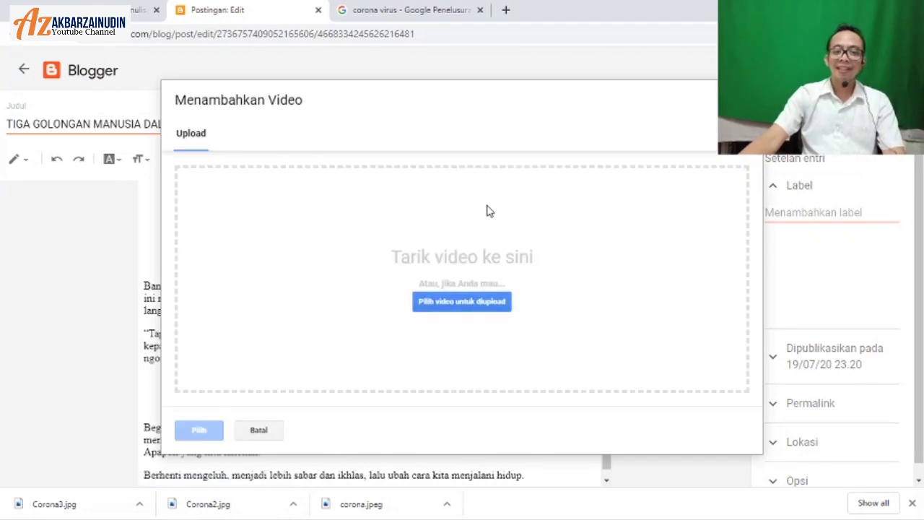
pyautogui.click(462, 301)
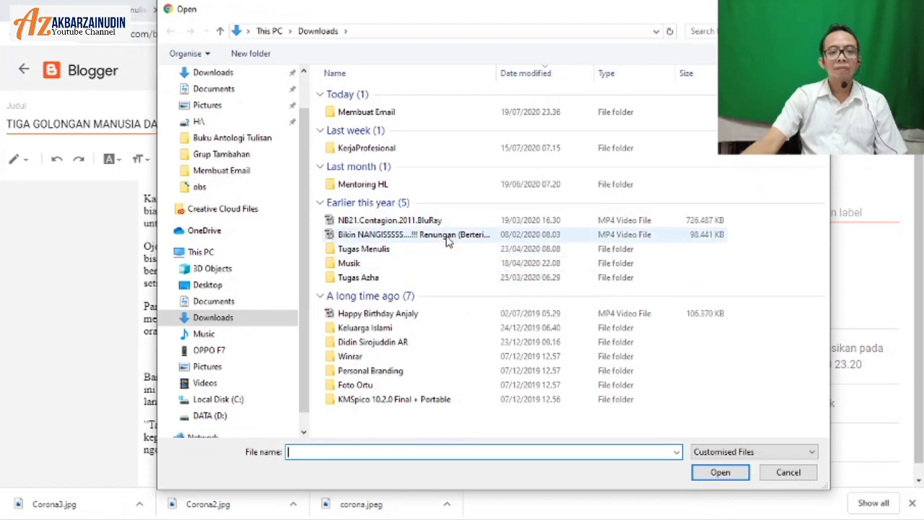
pyautogui.click(446, 241)
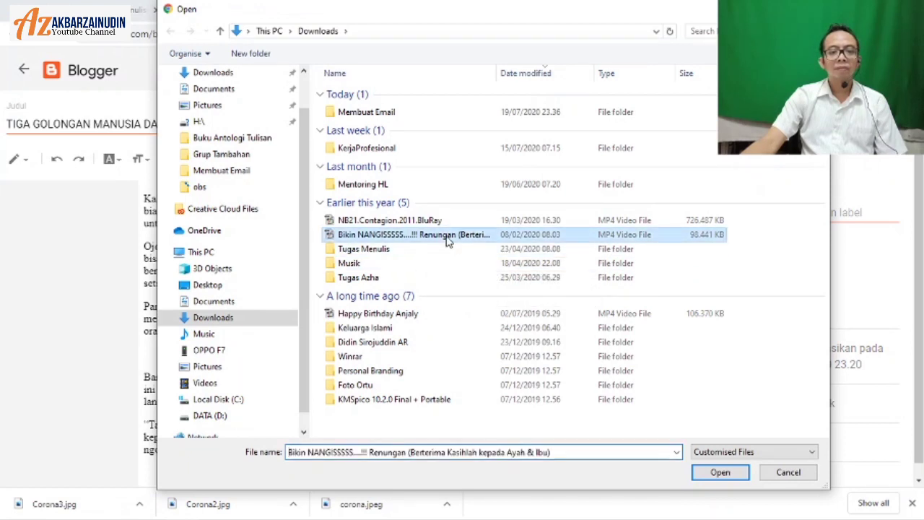
pyautogui.click(714, 473)
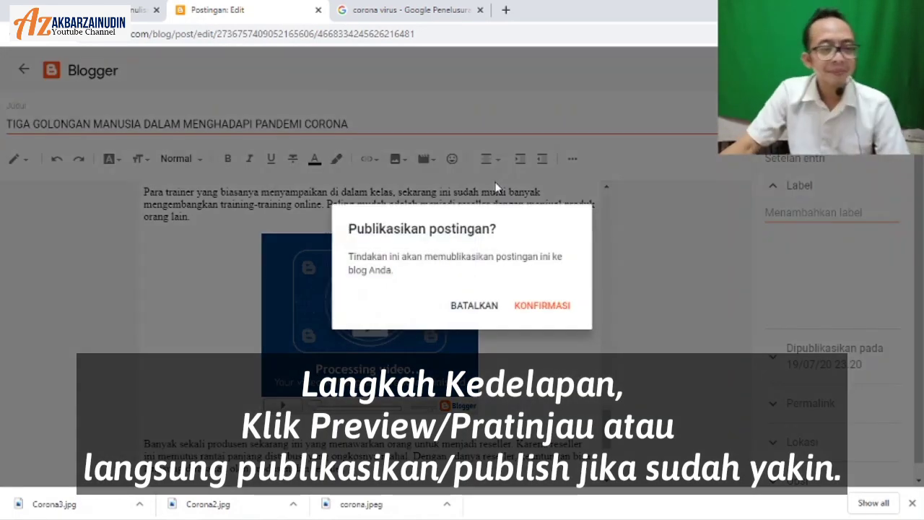
# Step: Confirm publishing the pandemic post, then start a new blank post
pyautogui.click(543, 307)
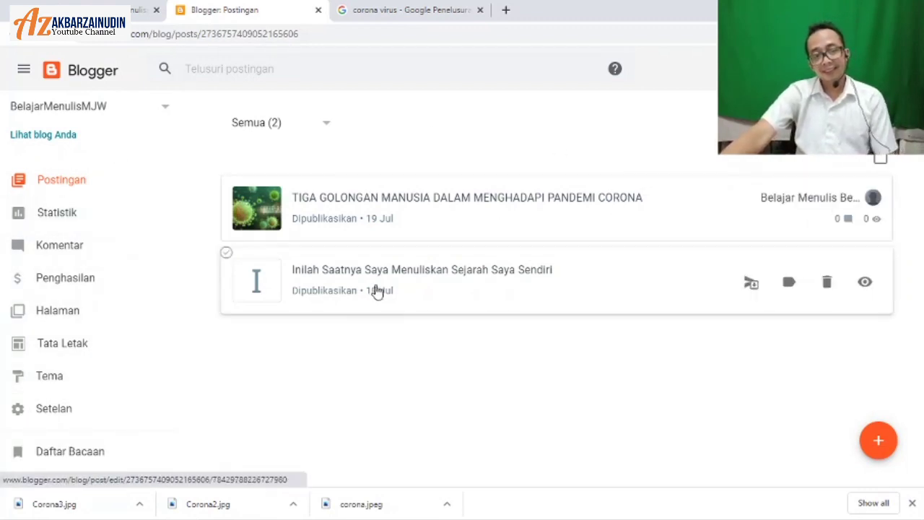
pyautogui.click(880, 440)
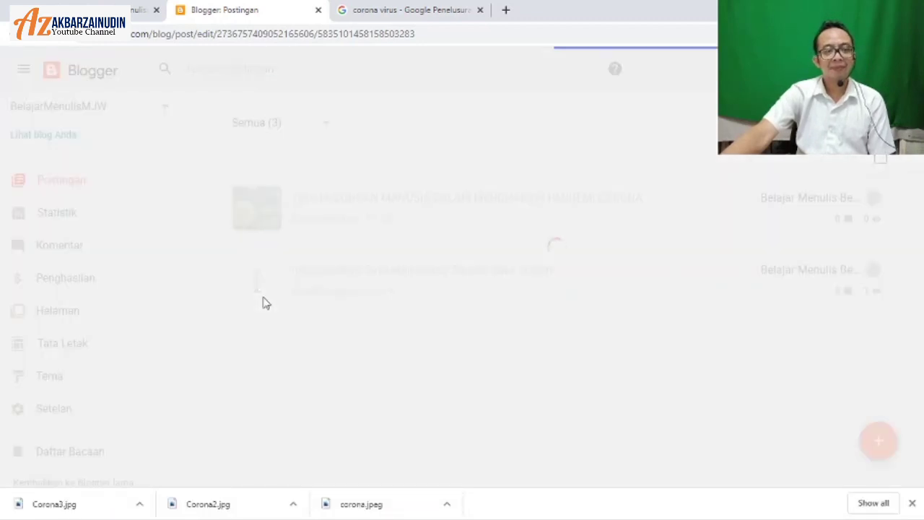
# Step: Copy the LINGKARAN KENDALI heading from the Word document
pyautogui.moveTo(114, 509)
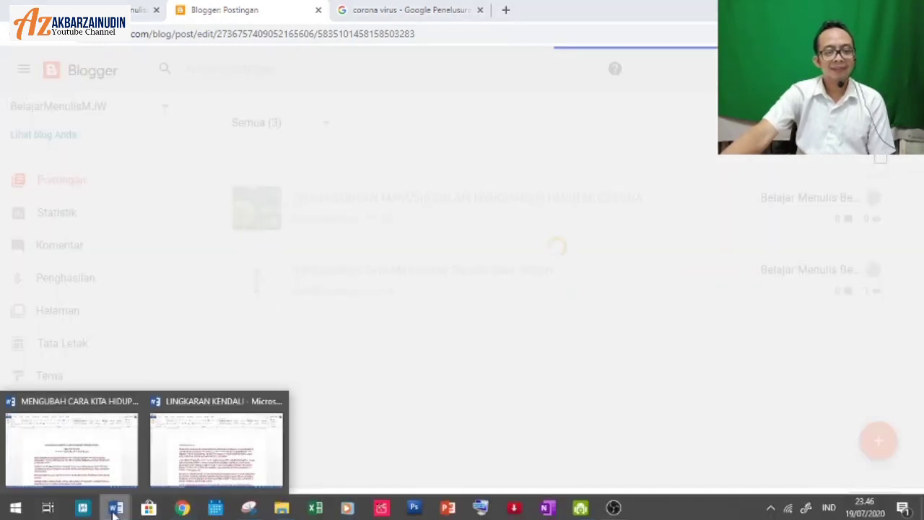
pyautogui.click(166, 462)
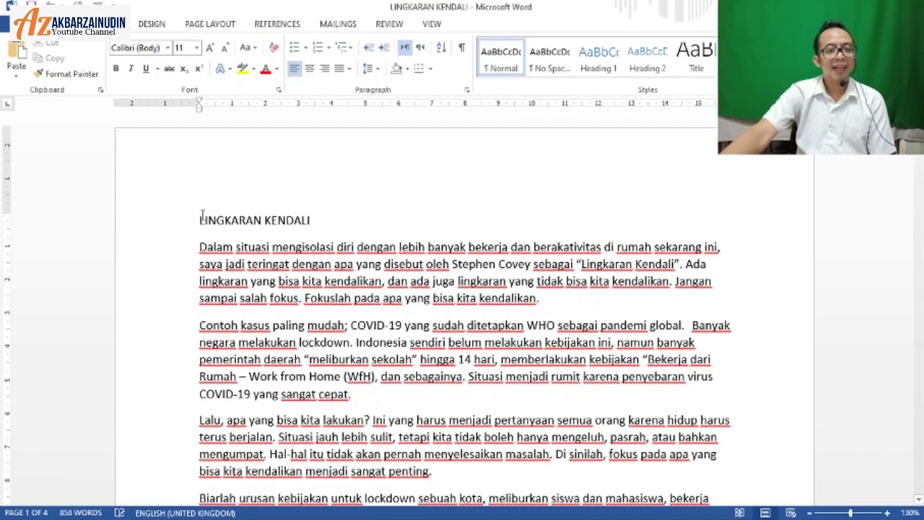
pyautogui.moveTo(202, 214); pyautogui.dragTo(359, 214)
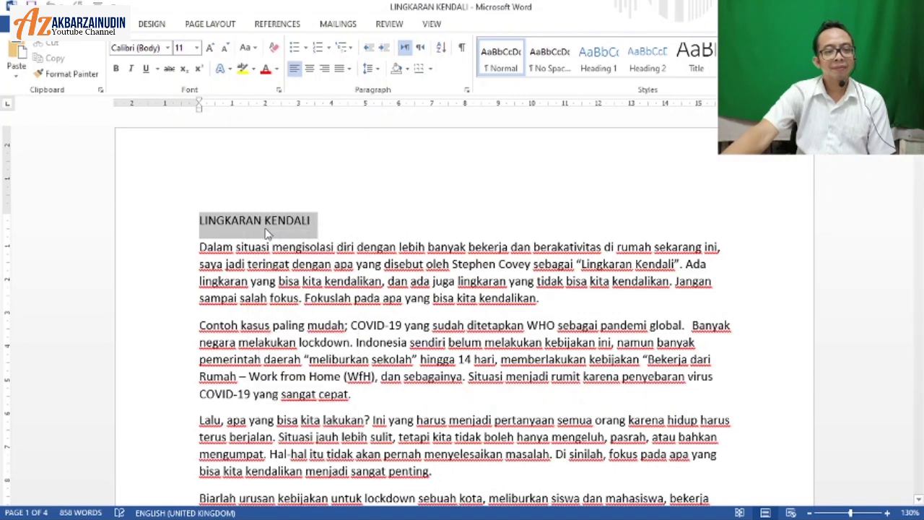
pyautogui.rightClick(273, 231)
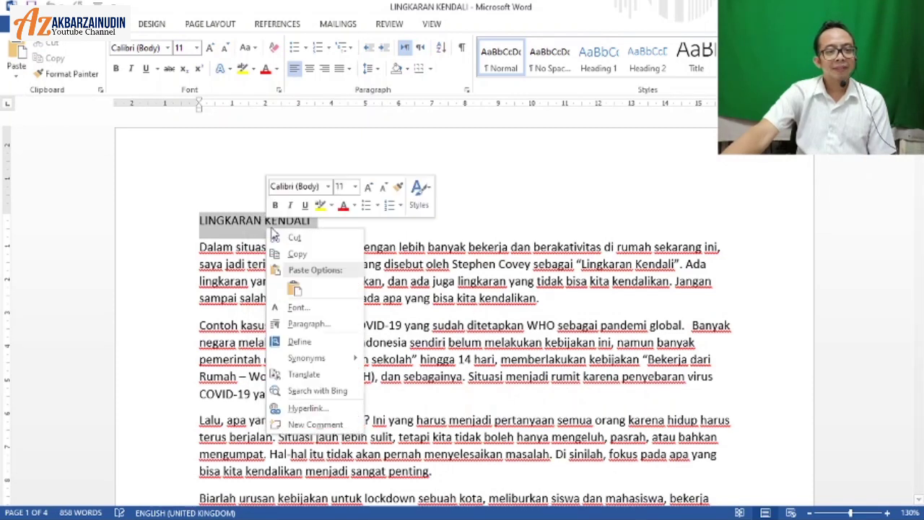
pyautogui.press('Escape')
pyautogui.rightClick(273, 231)
pyautogui.click(292, 252)
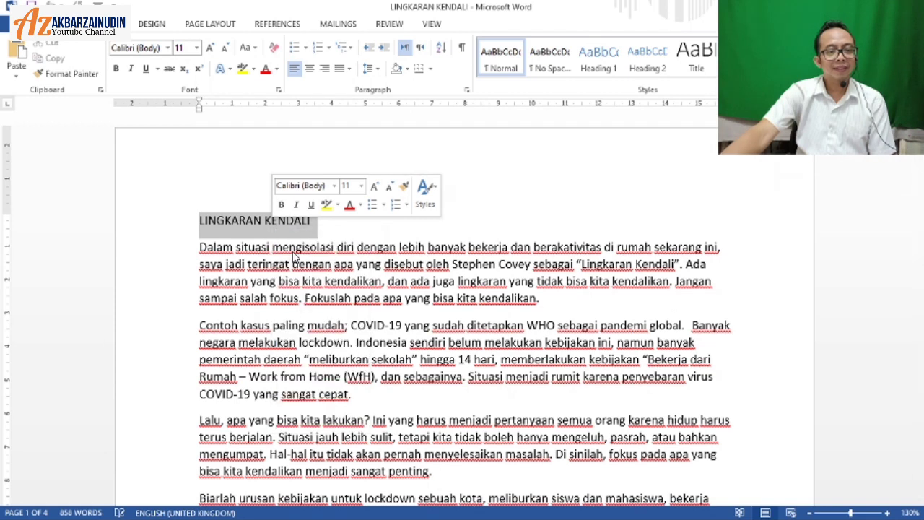
# Step: Paste LINGKARAN KENDALI as the title of the new Blogger post
pyautogui.click(182, 508)
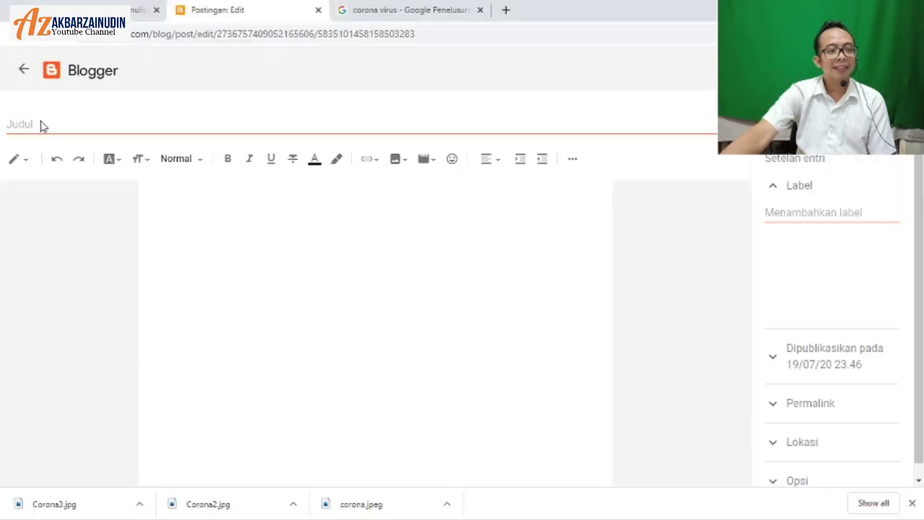
pyautogui.rightClick(36, 131)
pyautogui.click(21, 124)
pyautogui.click(21, 123)
pyautogui.rightClick(21, 124)
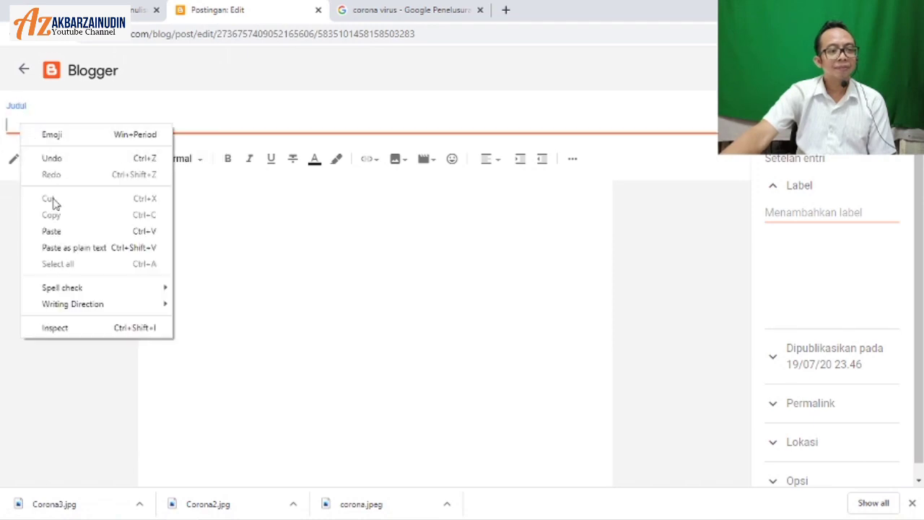
pyautogui.click(58, 231)
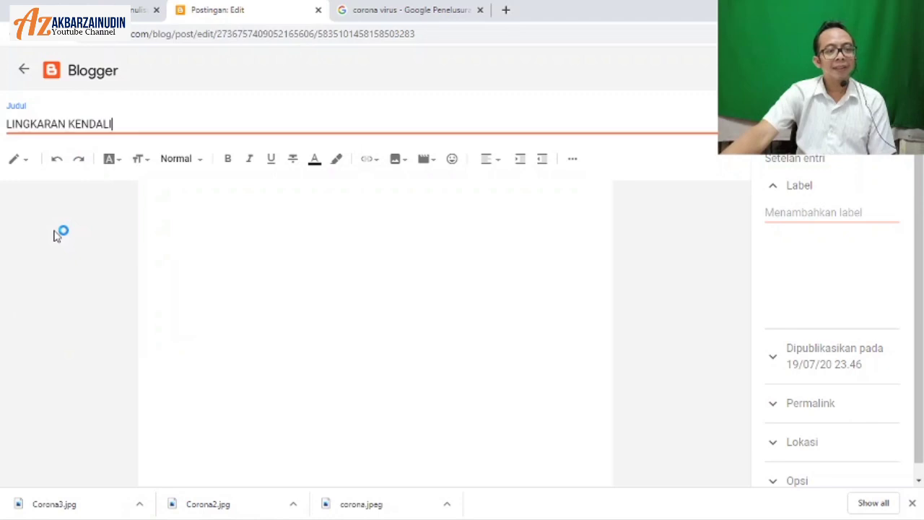
# Step: Copy the full LINGKARAN KENDALI article text from the Word document
pyautogui.moveTo(119, 509)
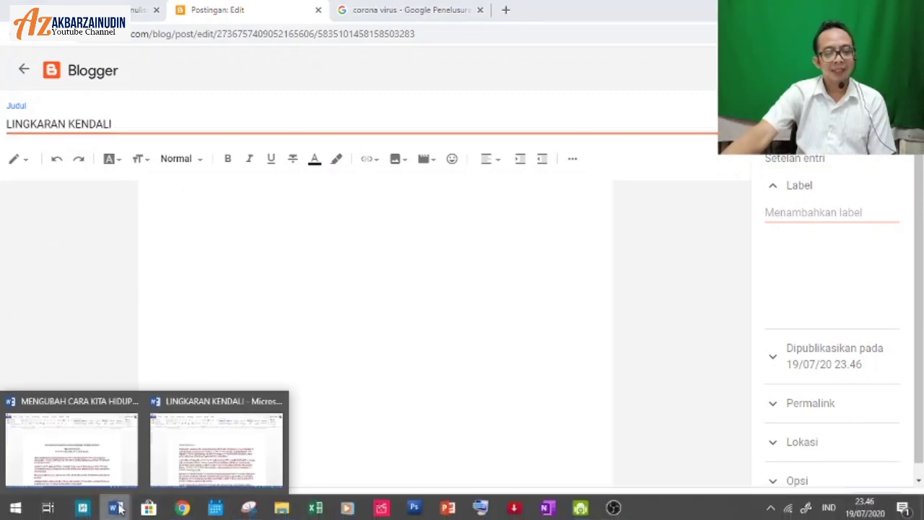
pyautogui.click(173, 469)
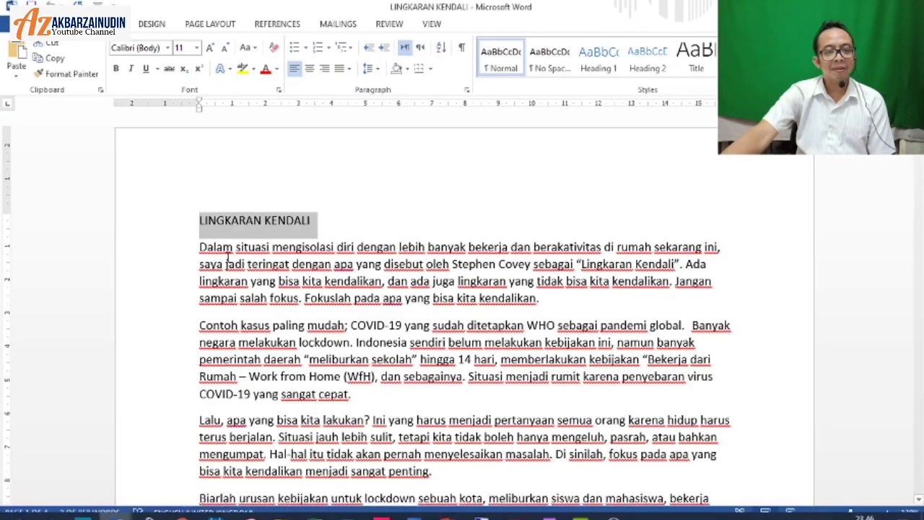
pyautogui.click(199, 248)
pyautogui.moveTo(200, 220); pyautogui.dragTo(420, 262)
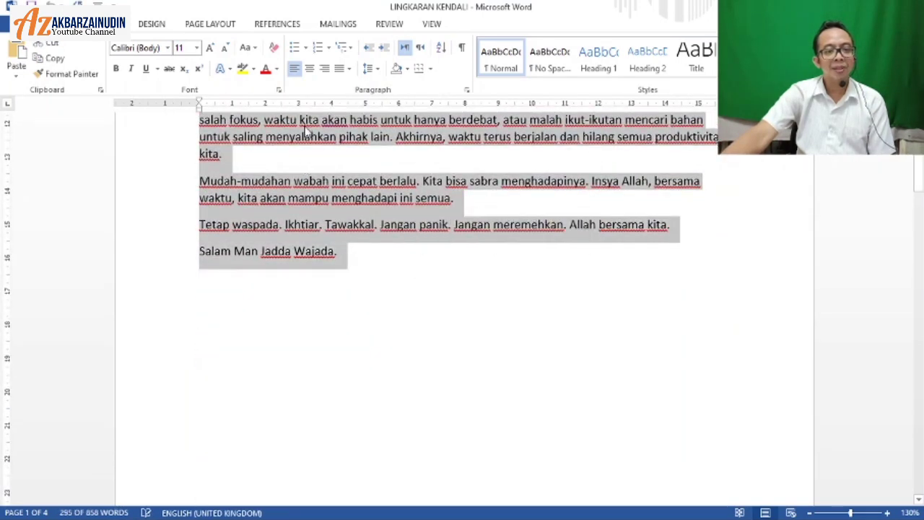
pyautogui.rightClick(324, 157)
pyautogui.click(324, 152)
# Step: Paste the article into the empty Blogger post body
pyautogui.click(183, 508)
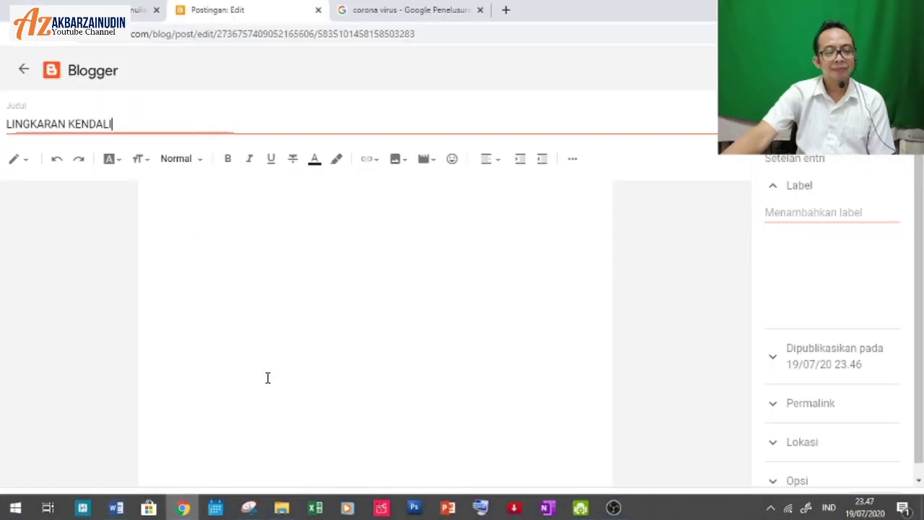
pyautogui.click(183, 203)
pyautogui.rightClick(183, 206)
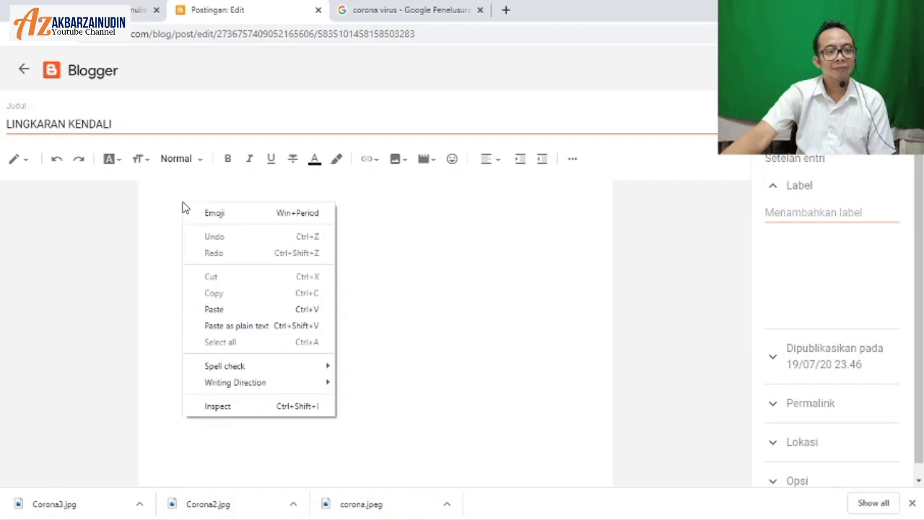
pyautogui.click(216, 309)
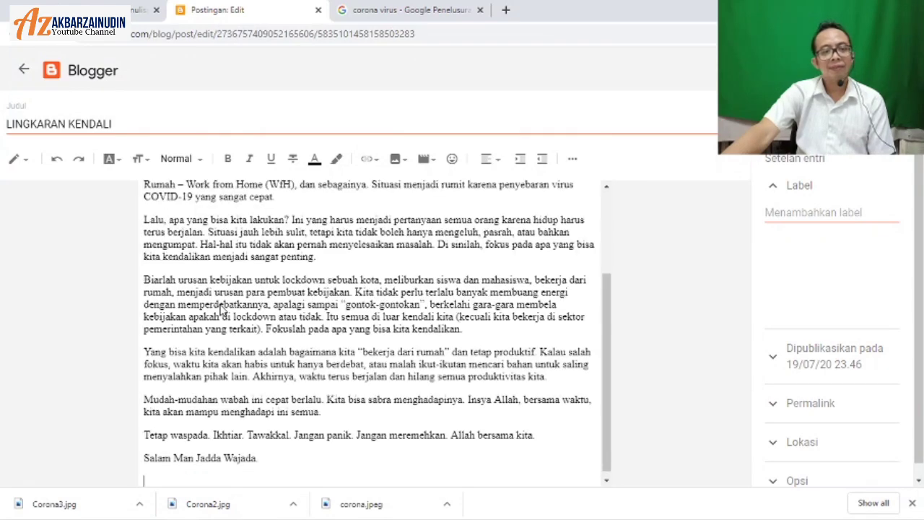
# Step: Set the whole LINGKARAN KENDALI article in Verdana, after trying Arial and Georgia
pyautogui.scroll(3, 214, 240)
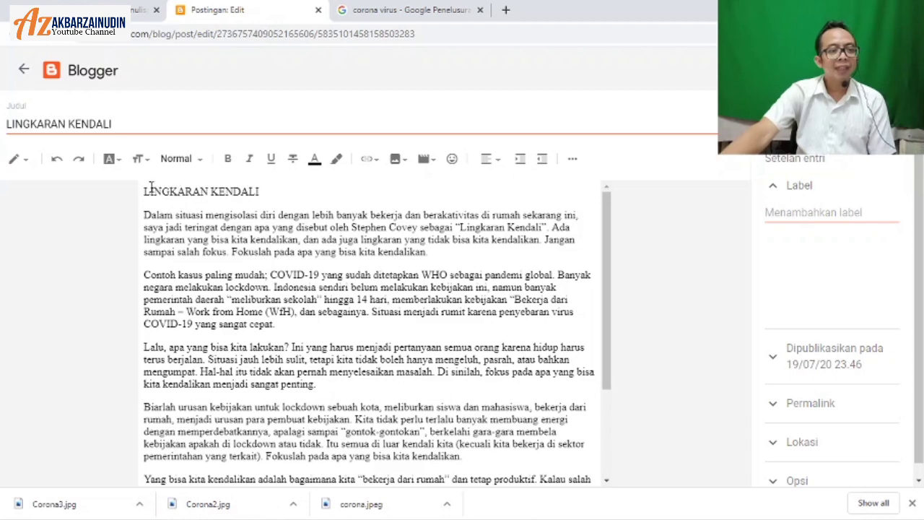
pyautogui.moveTo(146, 190); pyautogui.dragTo(529, 456)
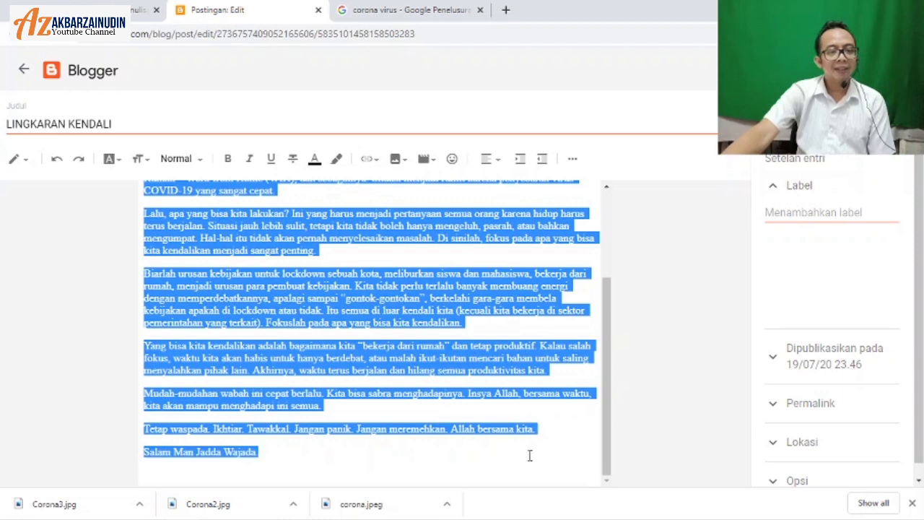
pyautogui.click(115, 159)
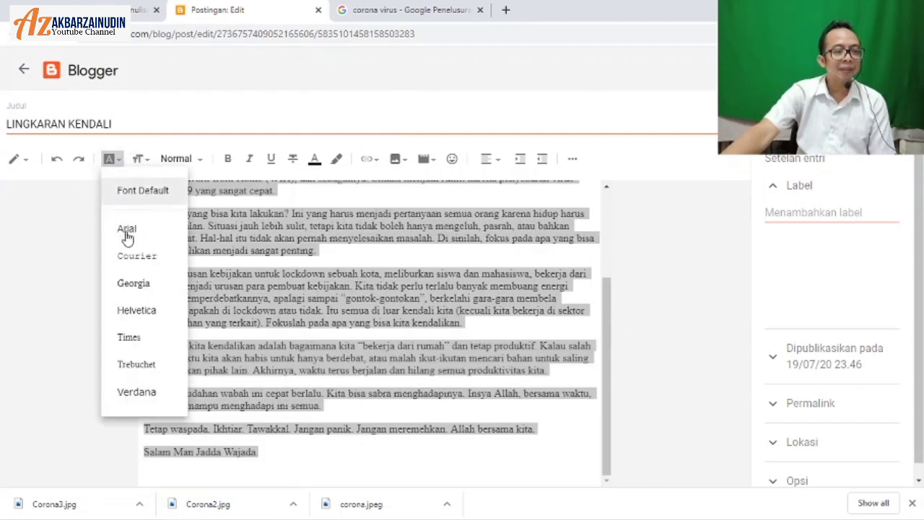
pyautogui.click(127, 229)
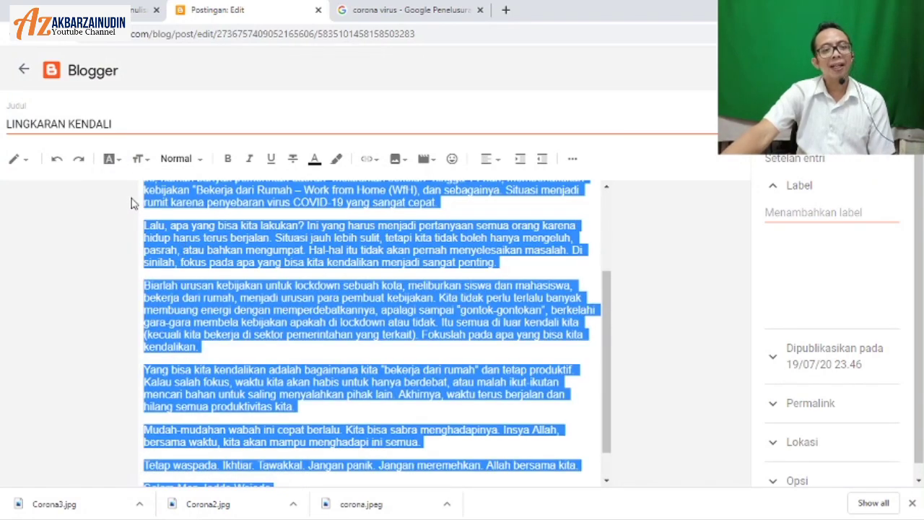
pyautogui.click(110, 159)
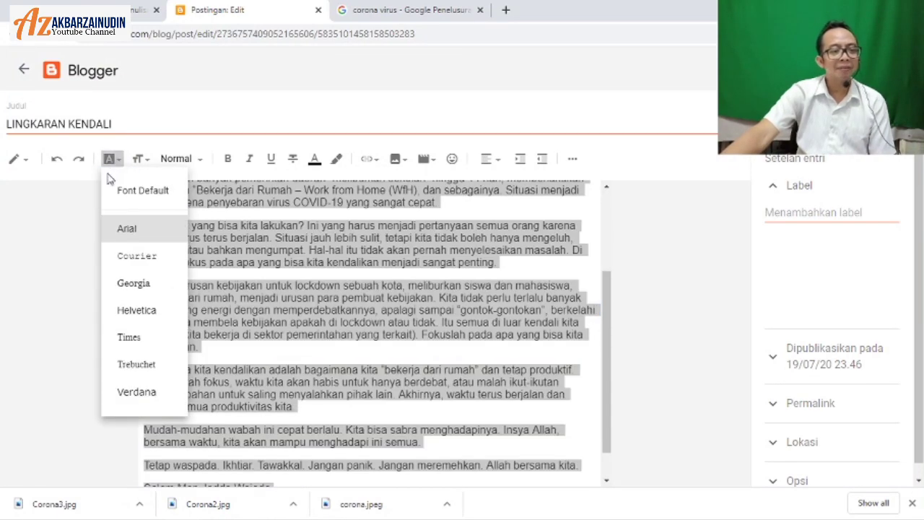
pyautogui.click(133, 284)
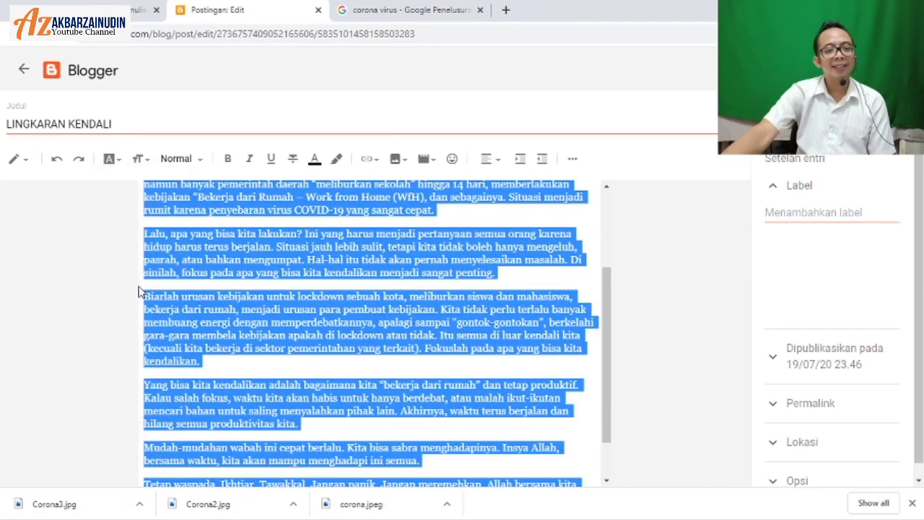
pyautogui.click(109, 159)
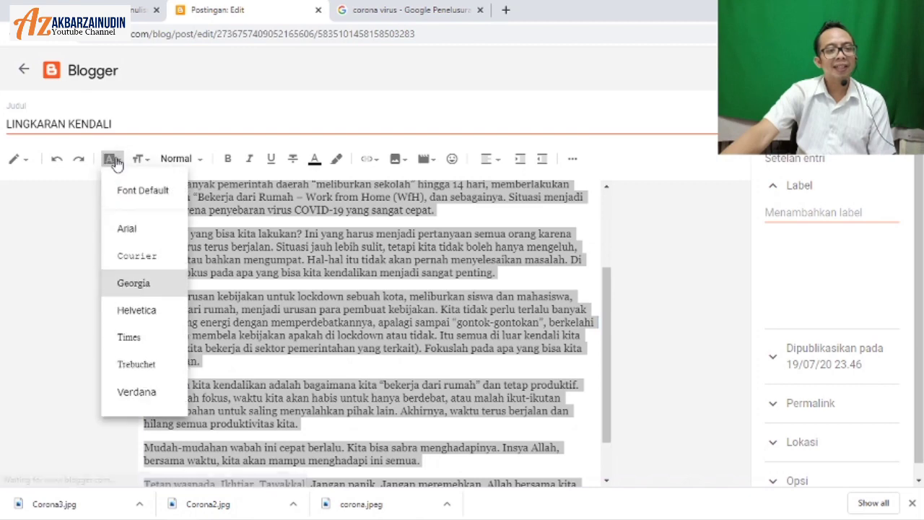
pyautogui.click(144, 392)
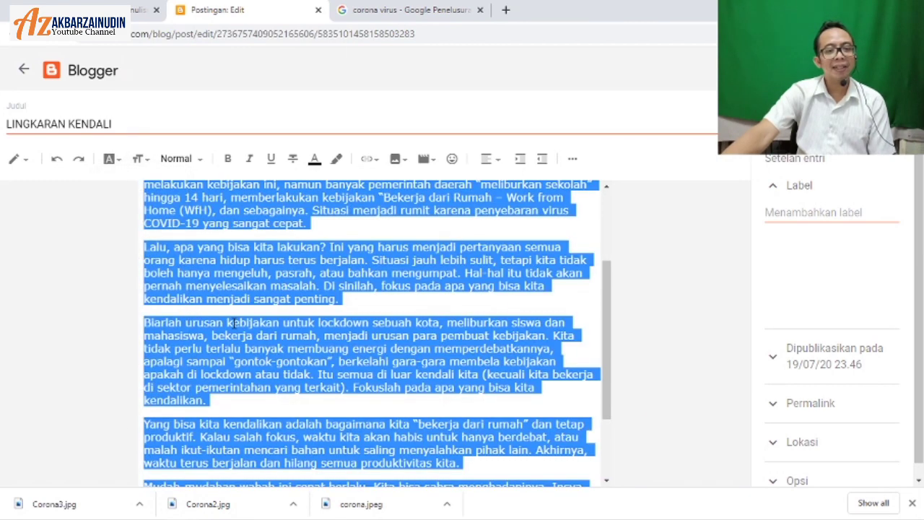
pyautogui.scroll(4, 234, 323)
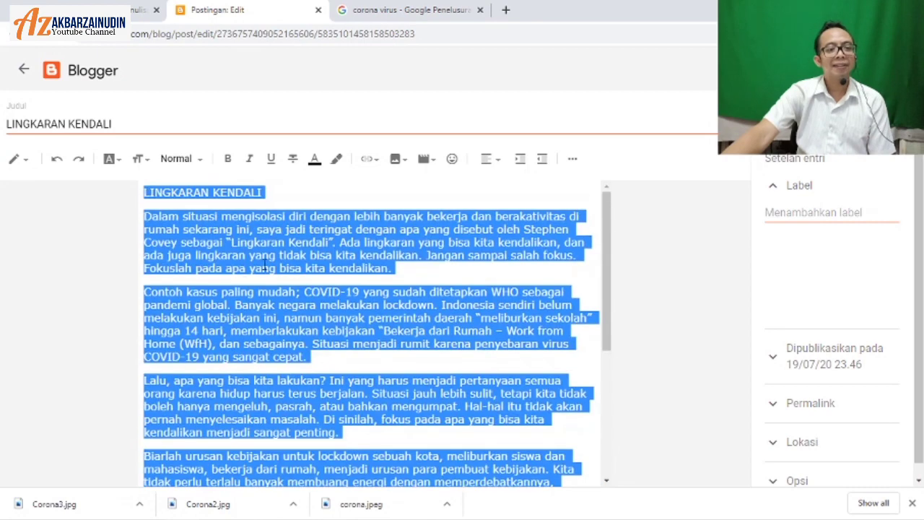
pyautogui.click(235, 202)
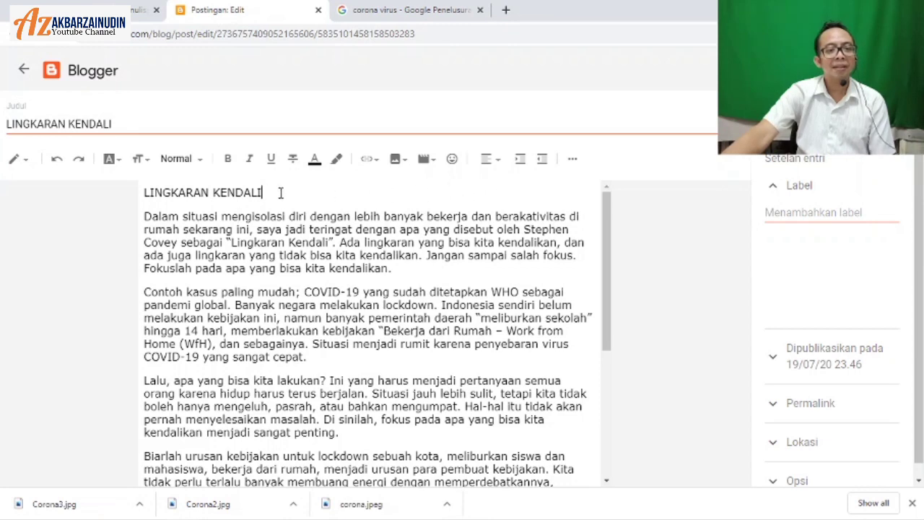
# Step: Add a blank line after the LINGKARAN KENDALI heading and make the heading bold and red
pyautogui.press('Return')
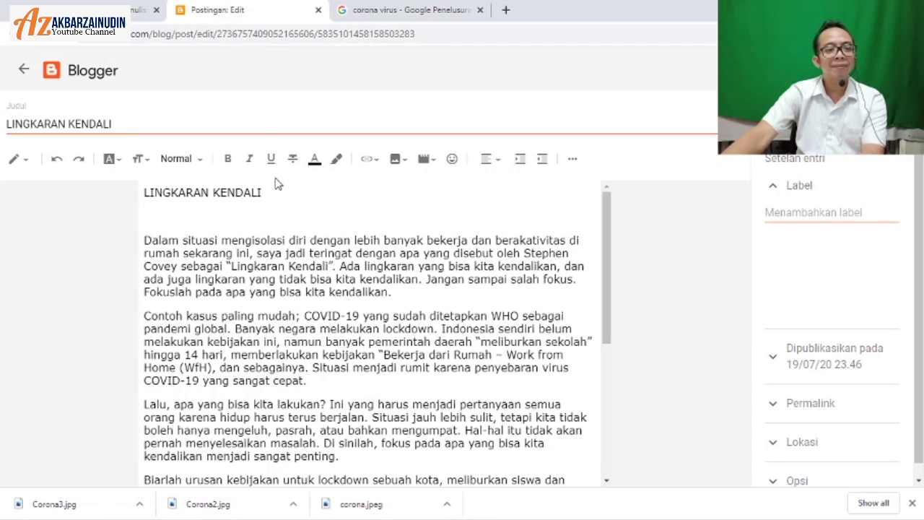
pyautogui.moveTo(150, 192); pyautogui.dragTo(300, 193)
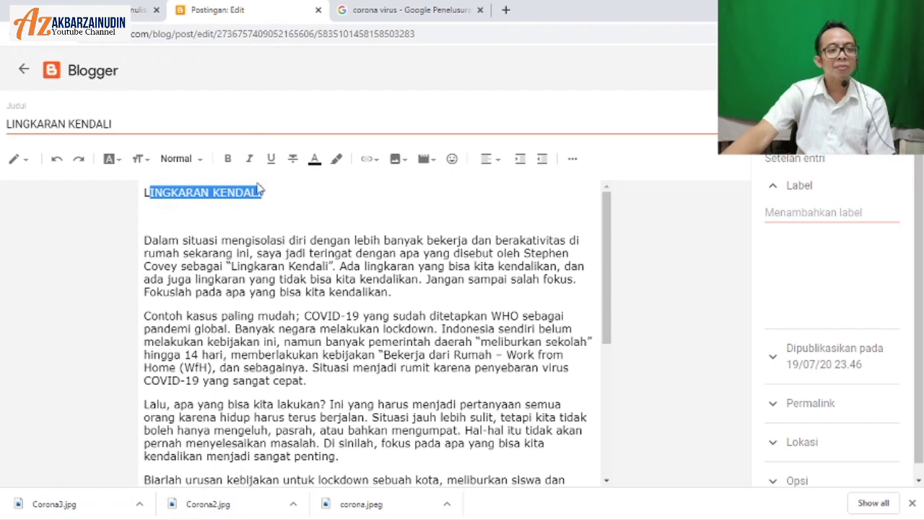
pyautogui.moveTo(144, 190); pyautogui.dragTo(298, 200)
pyautogui.click(226, 159)
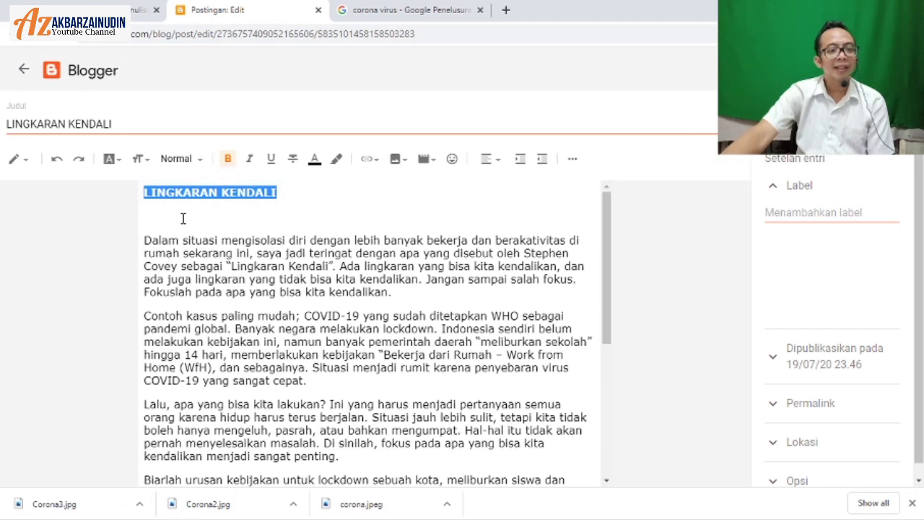
pyautogui.click(156, 193)
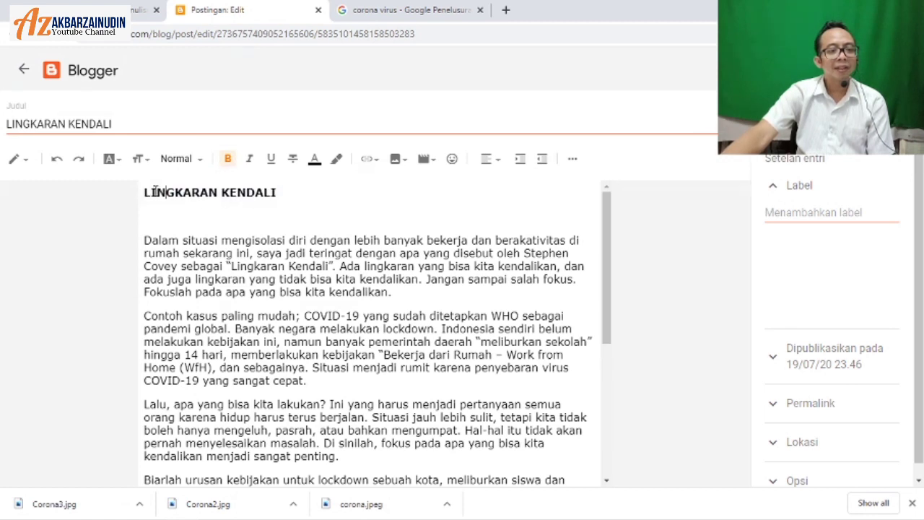
pyautogui.moveTo(144, 192); pyautogui.dragTo(290, 193)
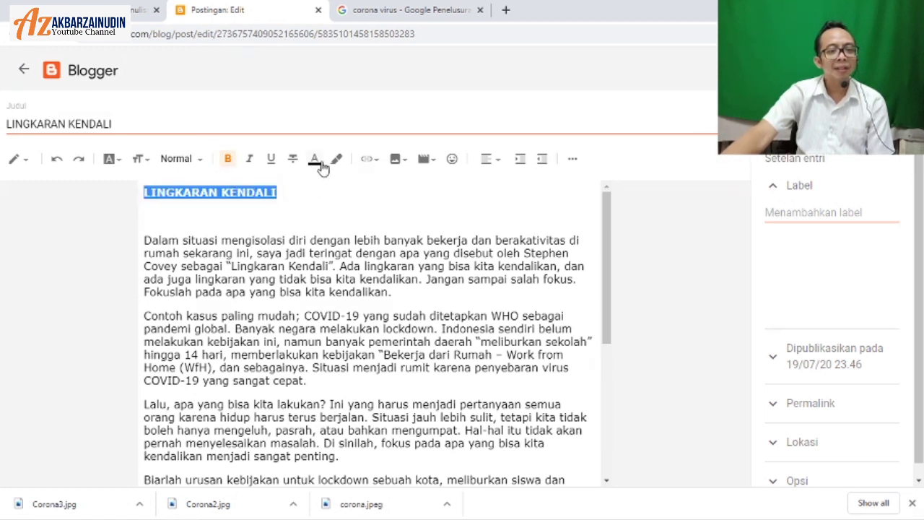
pyautogui.click(316, 161)
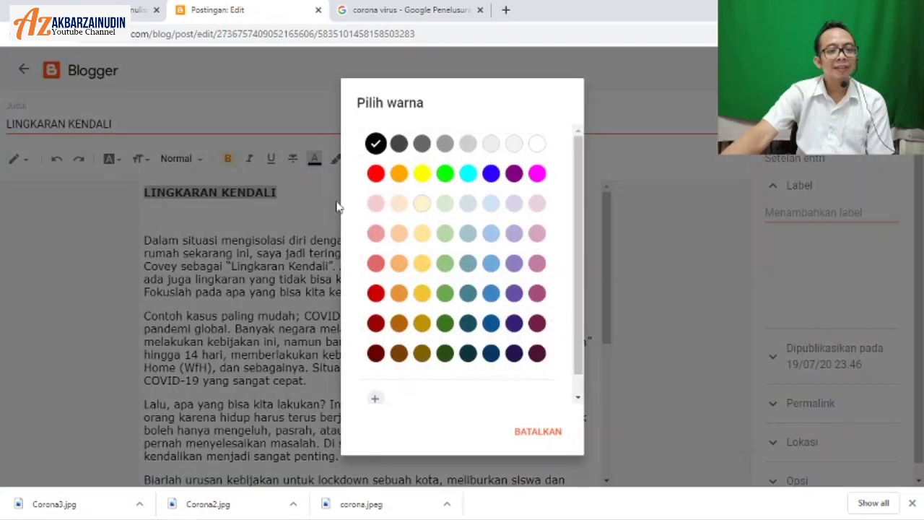
pyautogui.click(284, 207)
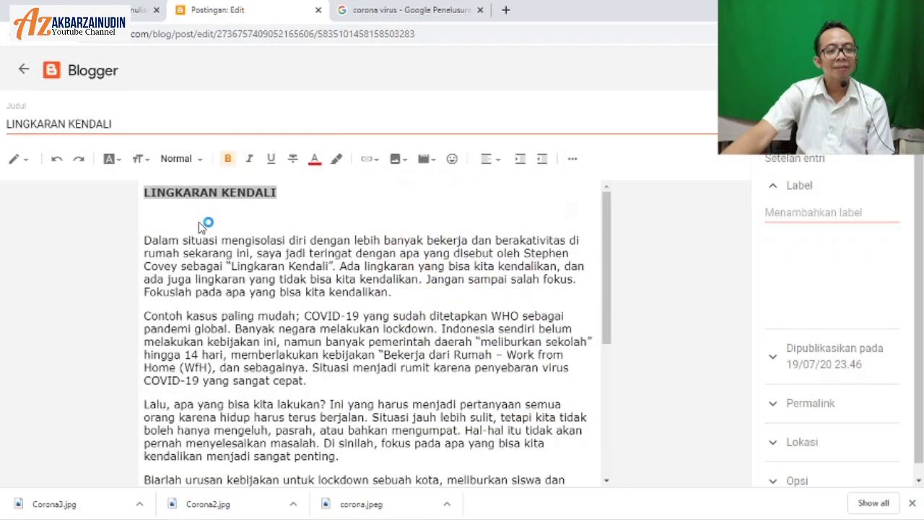
pyautogui.click(200, 221)
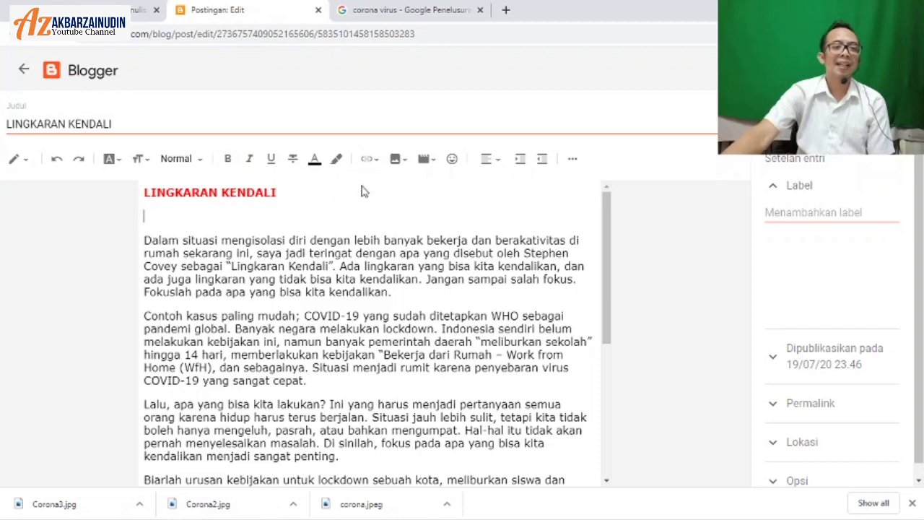
# Step: Upload Corona3 from Downloads and insert it below the heading
pyautogui.click(400, 160)
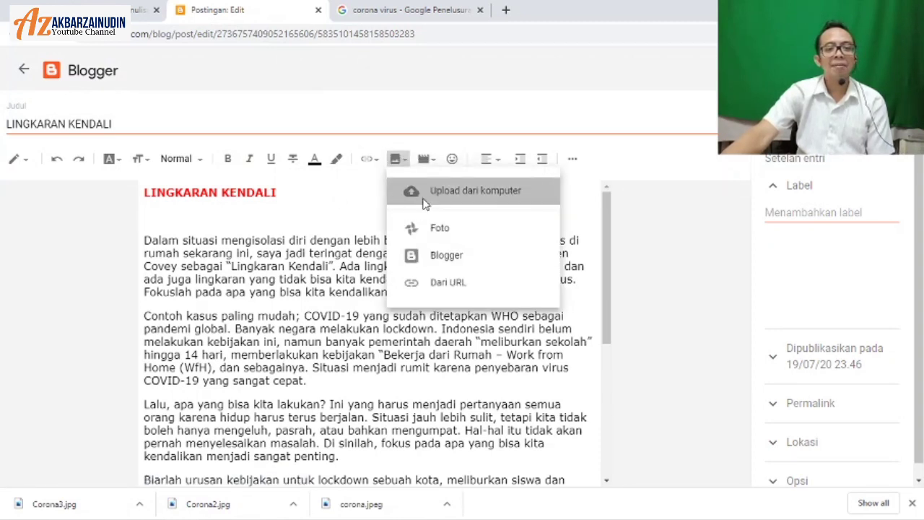
pyautogui.click(424, 199)
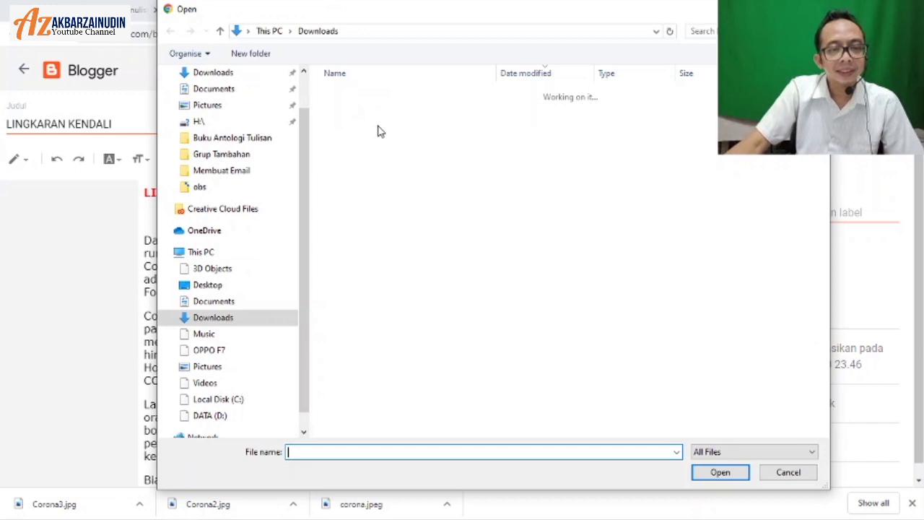
pyautogui.click(386, 113)
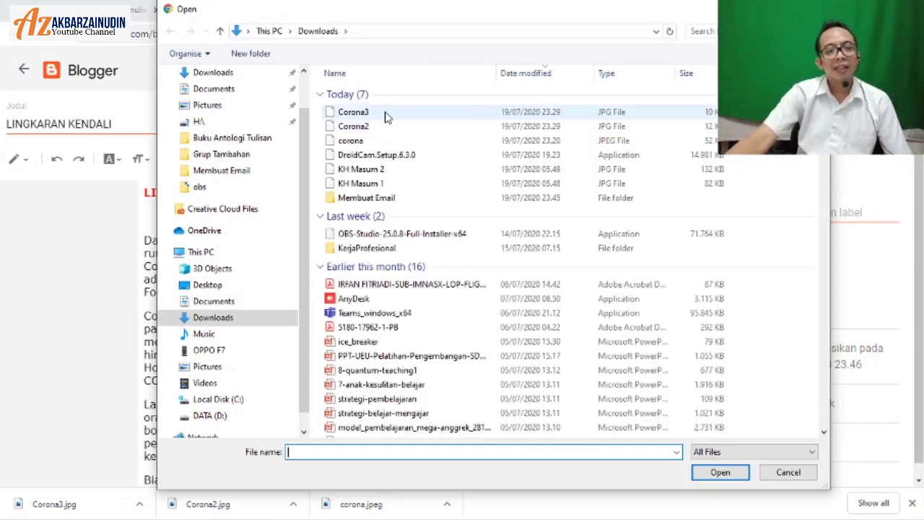
pyautogui.click(695, 473)
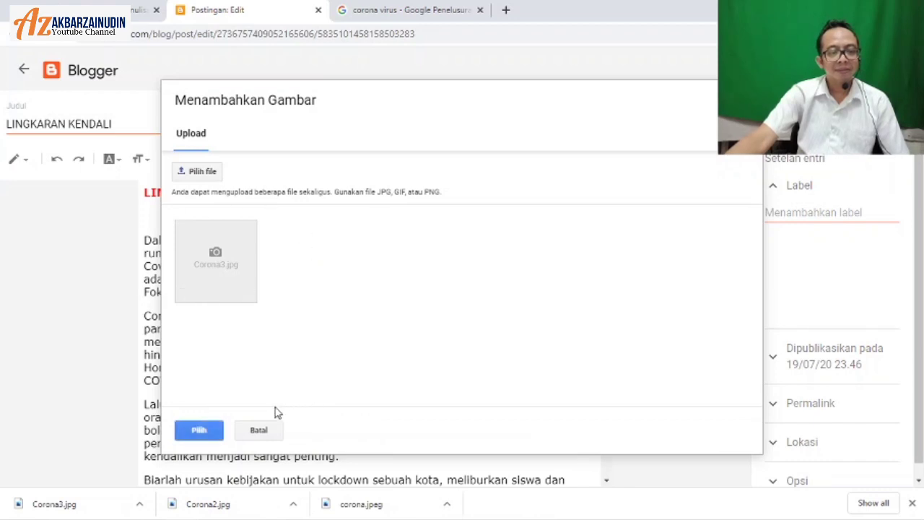
pyautogui.click(200, 430)
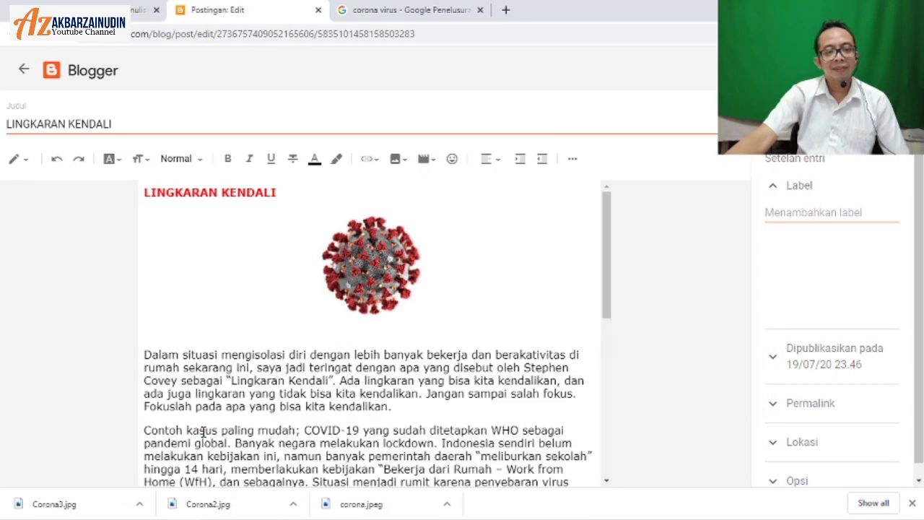
# Step: Confirm publishing the LINGKARAN KENDALI post
pyautogui.scroll(-4, 268, 368)
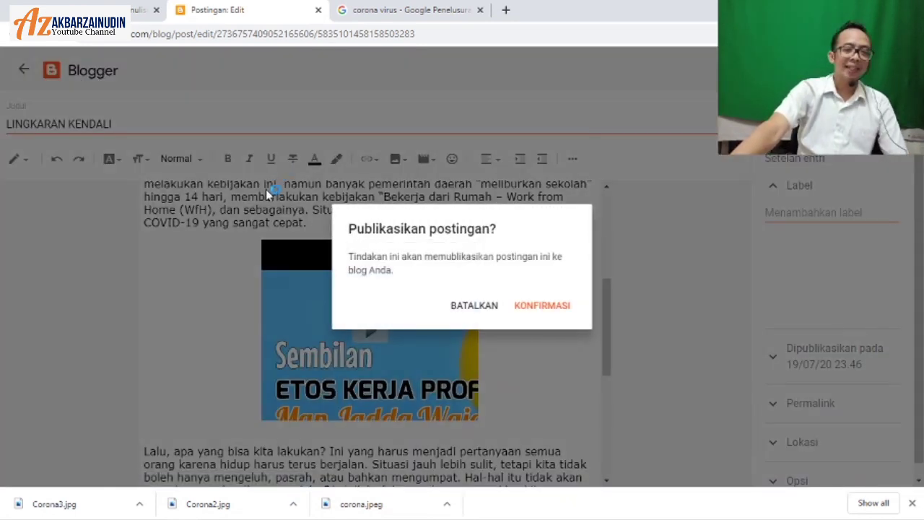
pyautogui.click(560, 309)
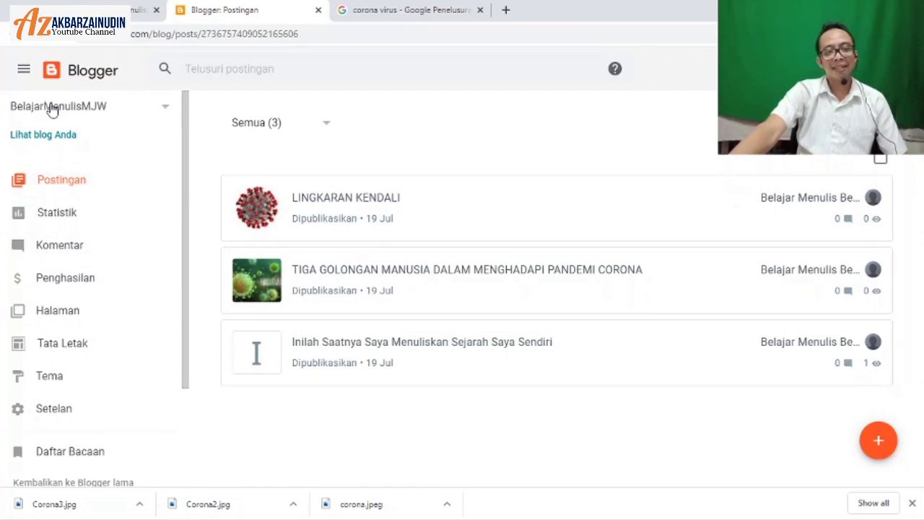
# Step: Select the BelajarMenulisMJW blog and open its live view
pyautogui.click(53, 112)
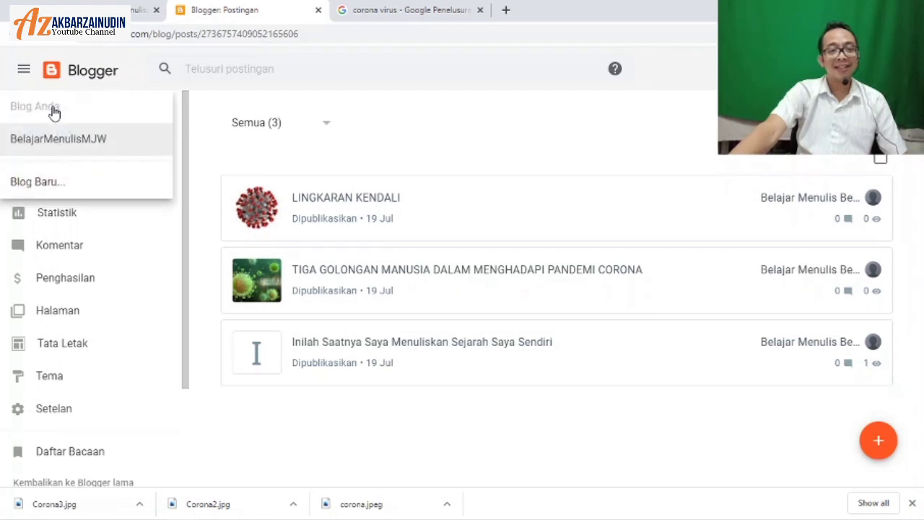
pyautogui.click(62, 144)
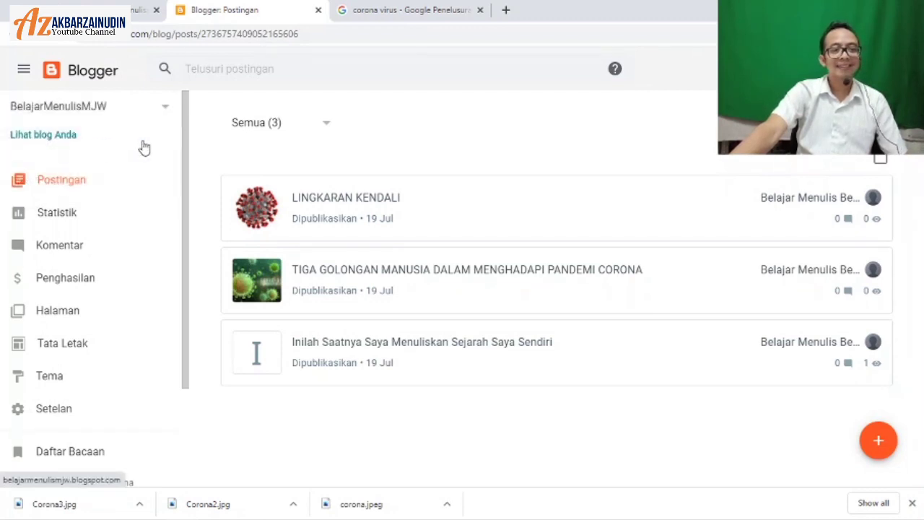
pyautogui.click(65, 140)
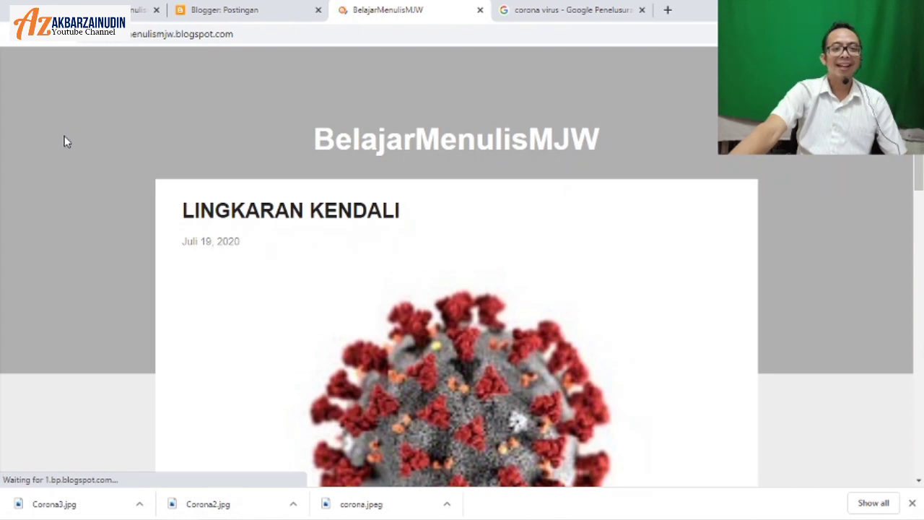
# Step: Scroll through the live blog to review its three published posts
pyautogui.scroll(-15, 64, 136)
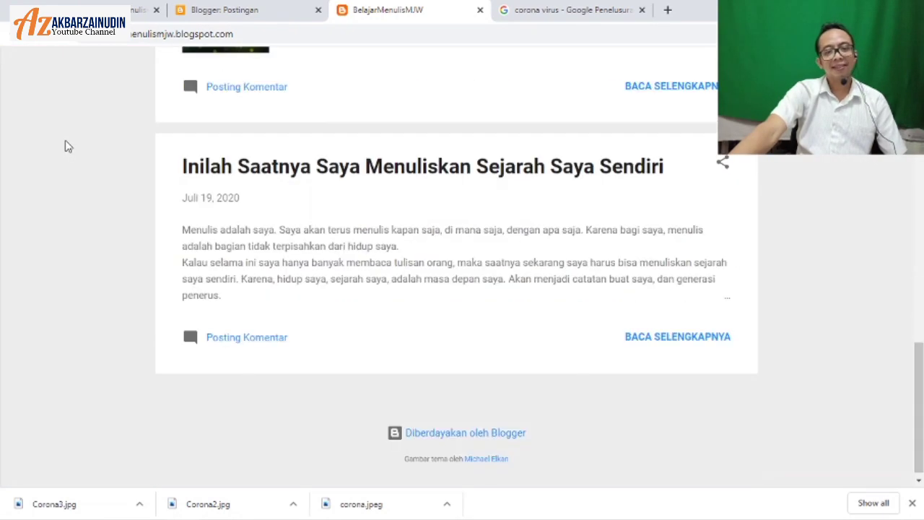
pyautogui.scroll(15, 67, 146)
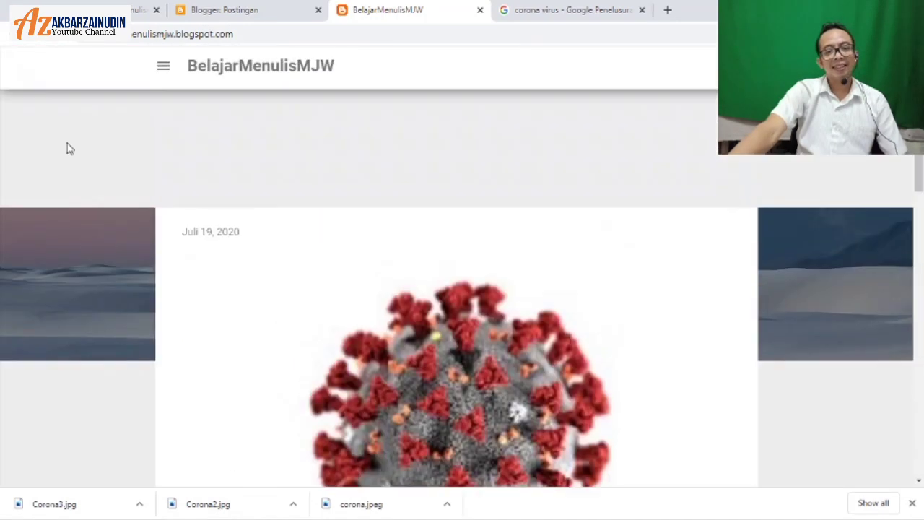
pyautogui.scroll(1, 67, 147)
pyautogui.scroll(-5, 67, 149)
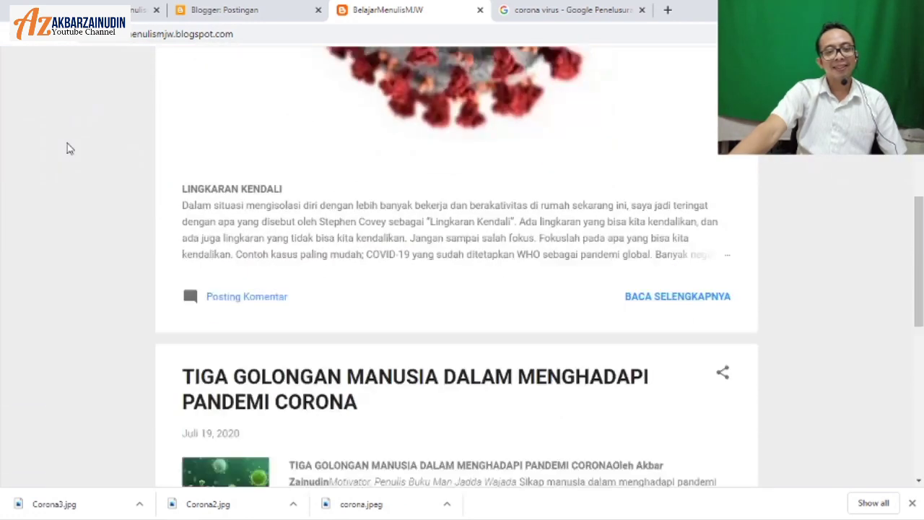
pyautogui.scroll(-3, 113, 235)
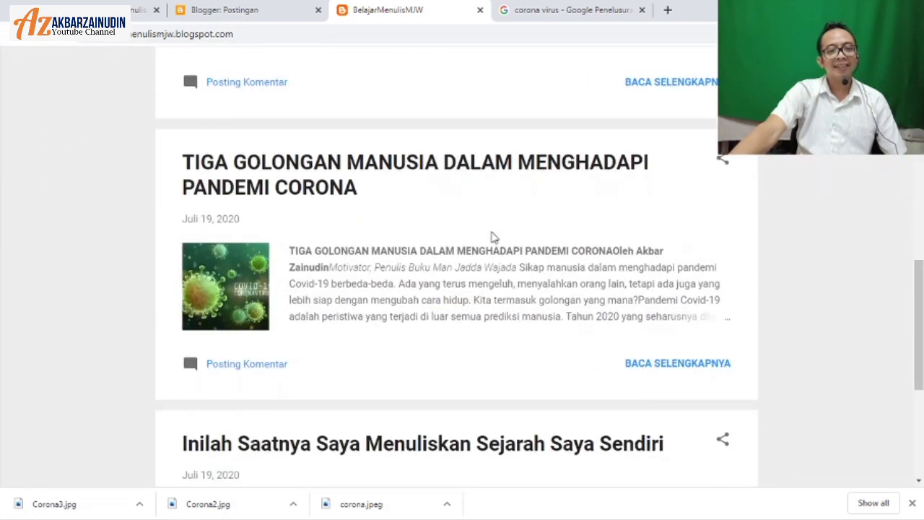
pyautogui.scroll(-4, 130, 318)
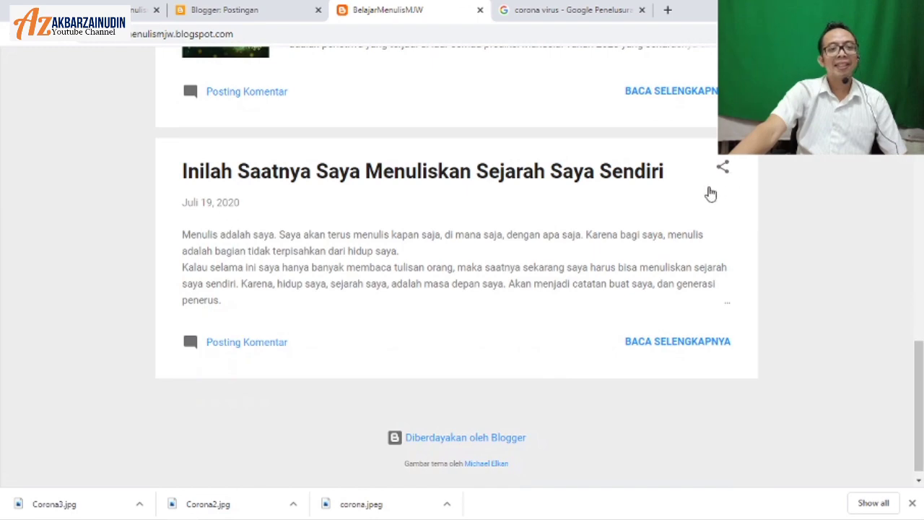
pyautogui.scroll(-1, 3, 378)
pyautogui.scroll(15, 2, 378)
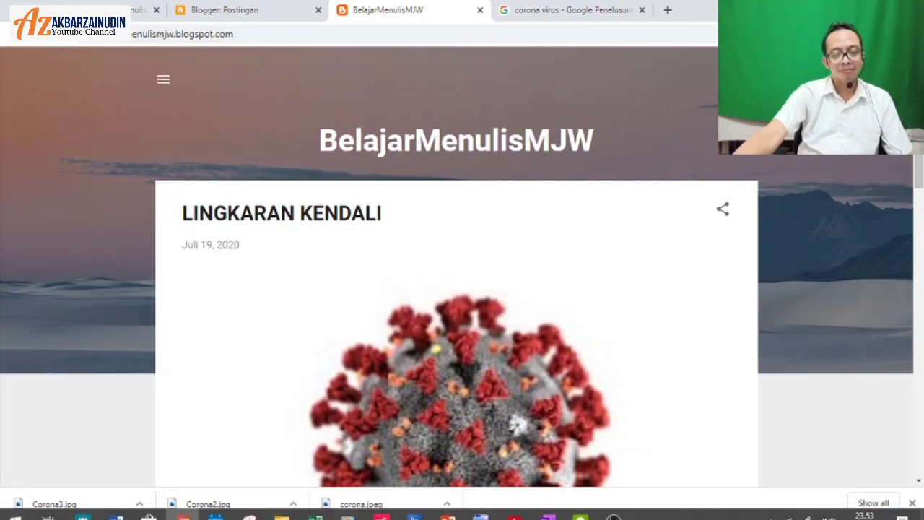
pyautogui.scroll(-4, 132, 219)
pyautogui.scroll(-7, 132, 220)
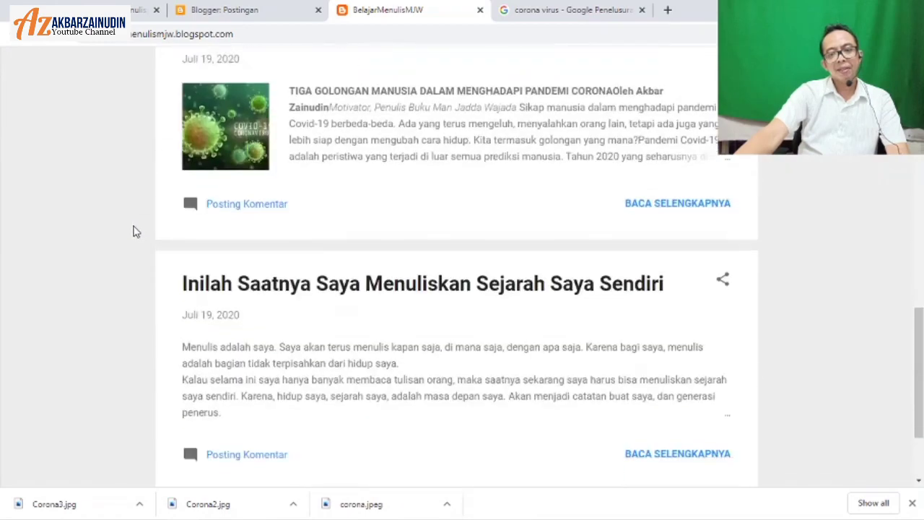
pyautogui.scroll(11, 133, 231)
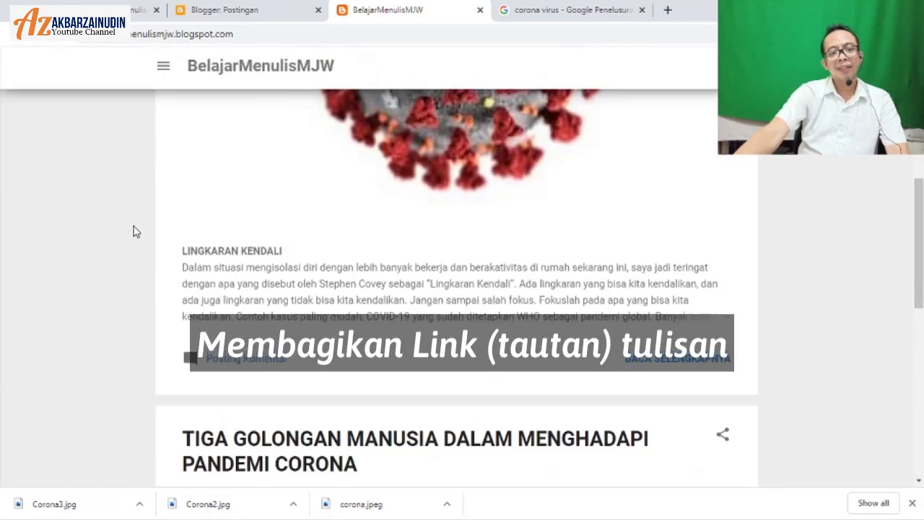
pyautogui.scroll(-8, 132, 231)
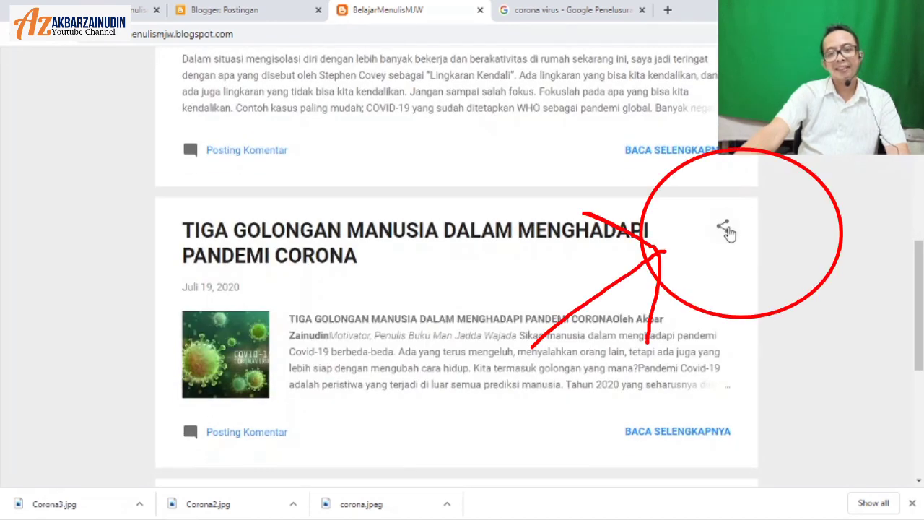
# Step: Copy the link of the TIGA GOLONGAN MANUSIA pandemic post via its Share menu
pyautogui.click(724, 230)
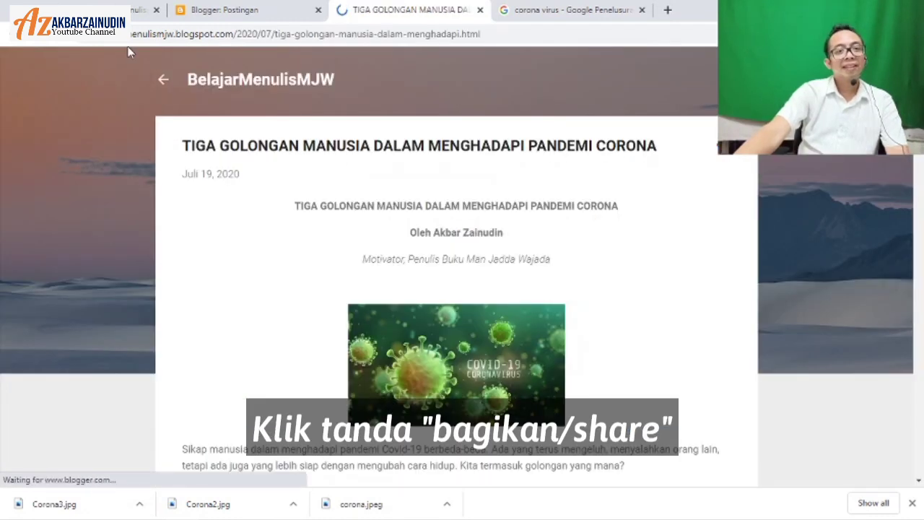
pyautogui.scroll(-15, 258, 241)
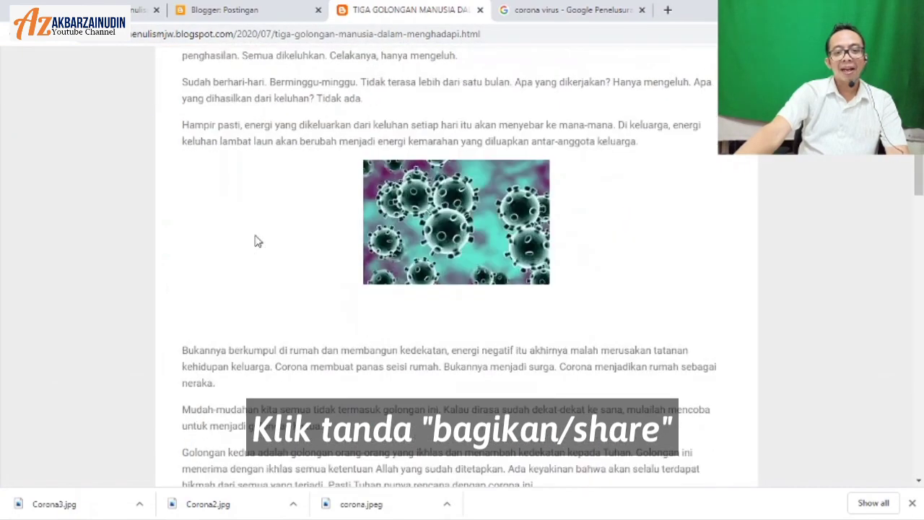
pyautogui.scroll(-20, 258, 241)
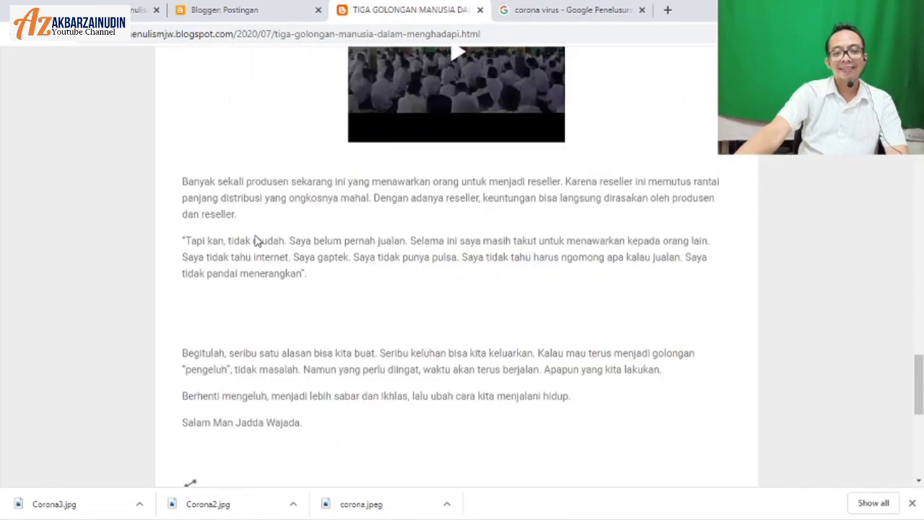
pyautogui.scroll(15, 258, 241)
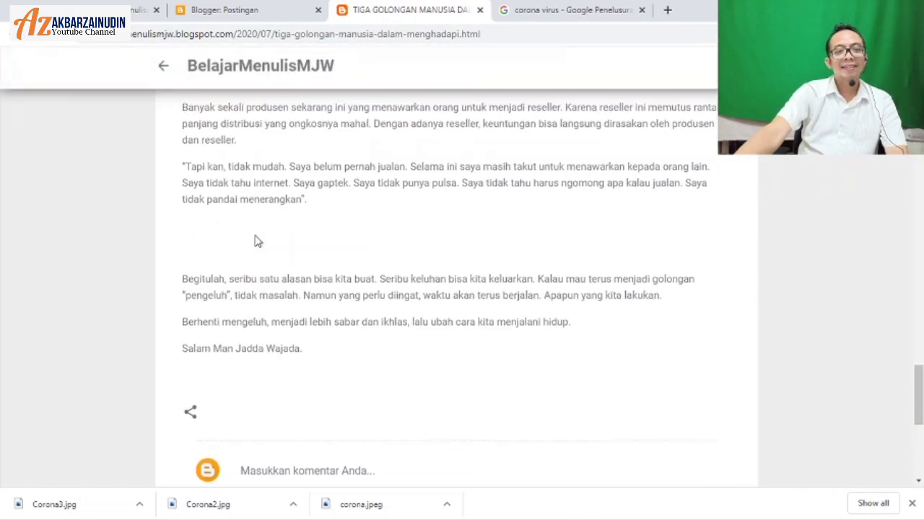
pyautogui.scroll(10, 257, 241)
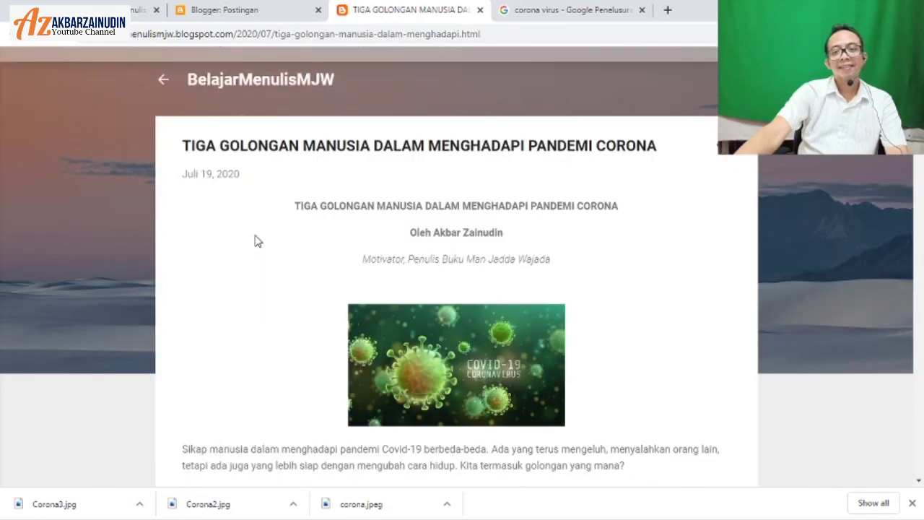
pyautogui.click(717, 153)
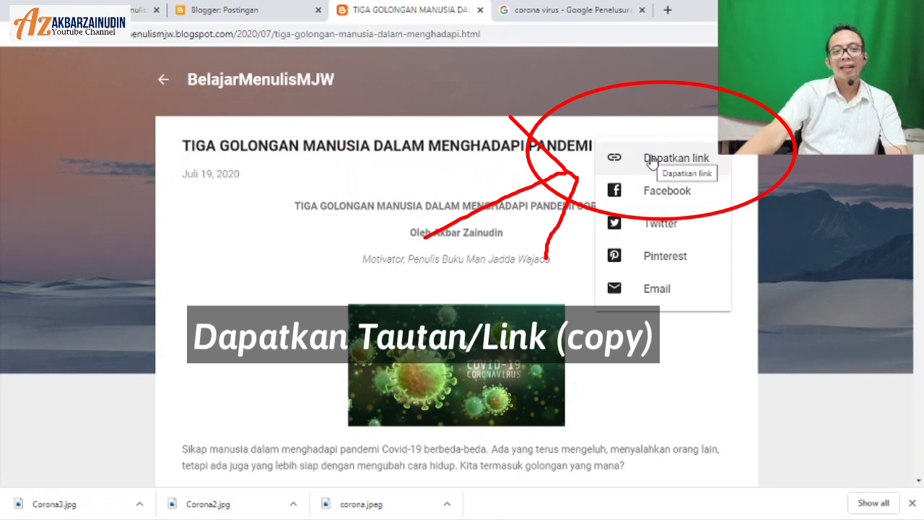
pyautogui.click(652, 160)
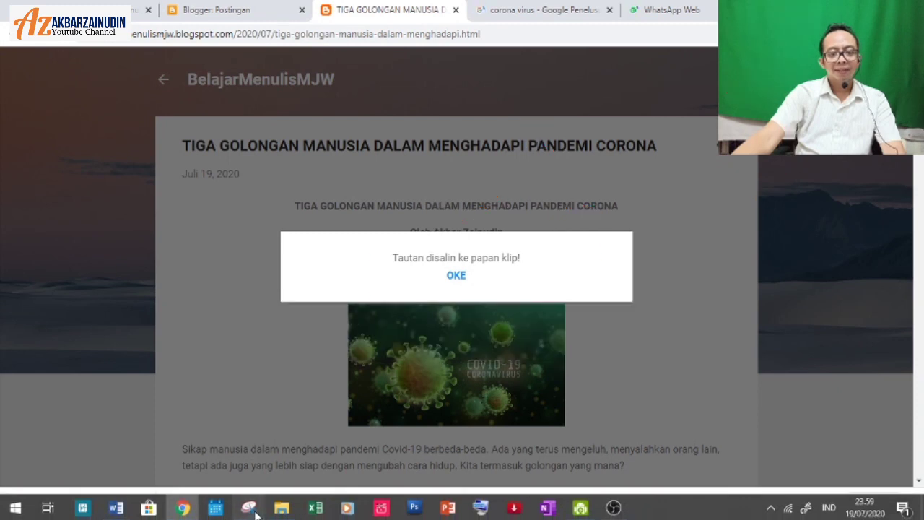
# Step: Paste the copied post link into the Materi Menulis chat on WhatsApp Web
pyautogui.click(456, 275)
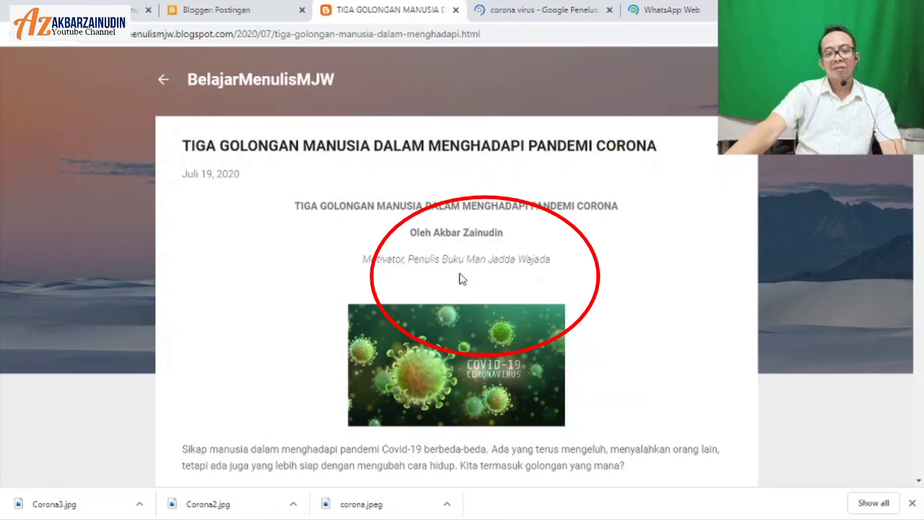
pyautogui.click(666, 11)
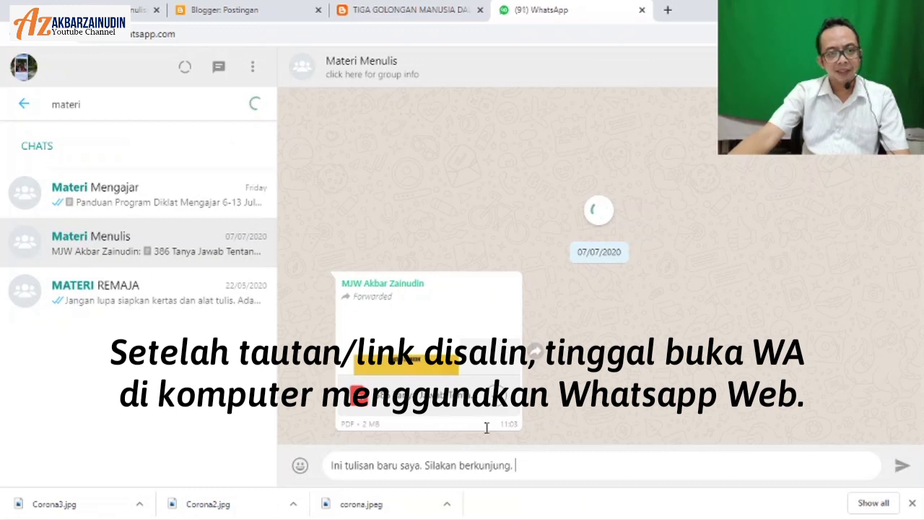
pyautogui.rightClick(537, 464)
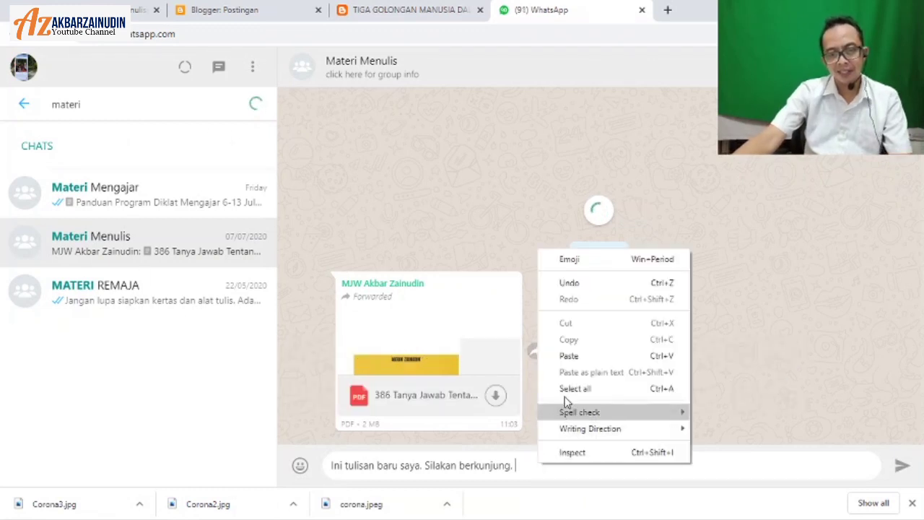
pyautogui.click(580, 355)
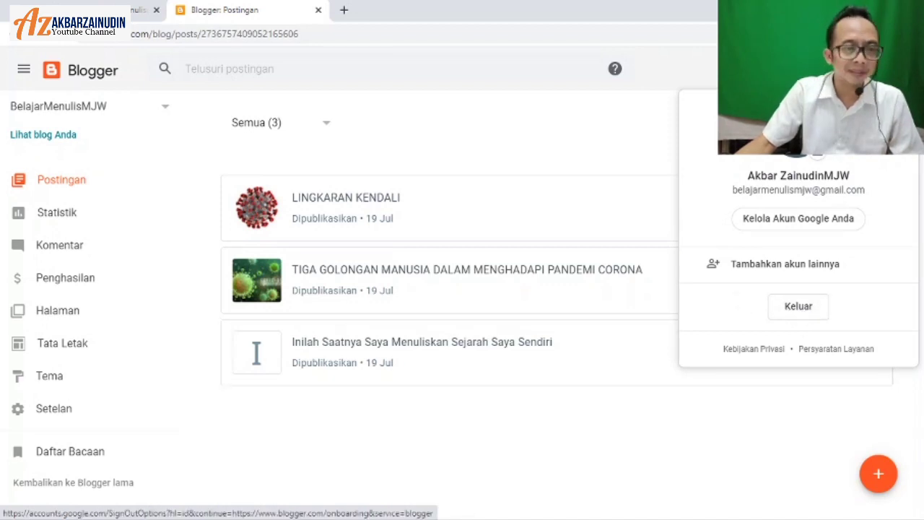
# Step: Sign out of the blog's Google account using Keluar in the account menu
pyautogui.moveTo(282, 514)
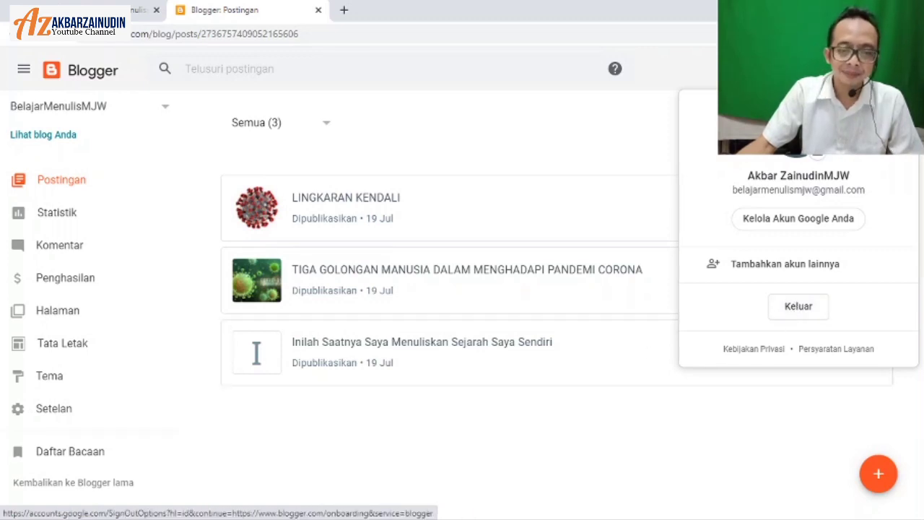
pyautogui.click(317, 10)
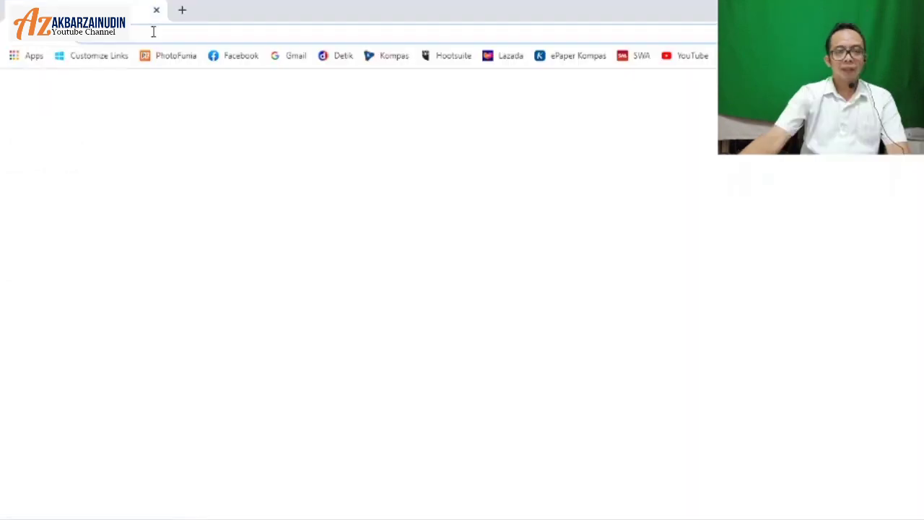
pyautogui.click(153, 30)
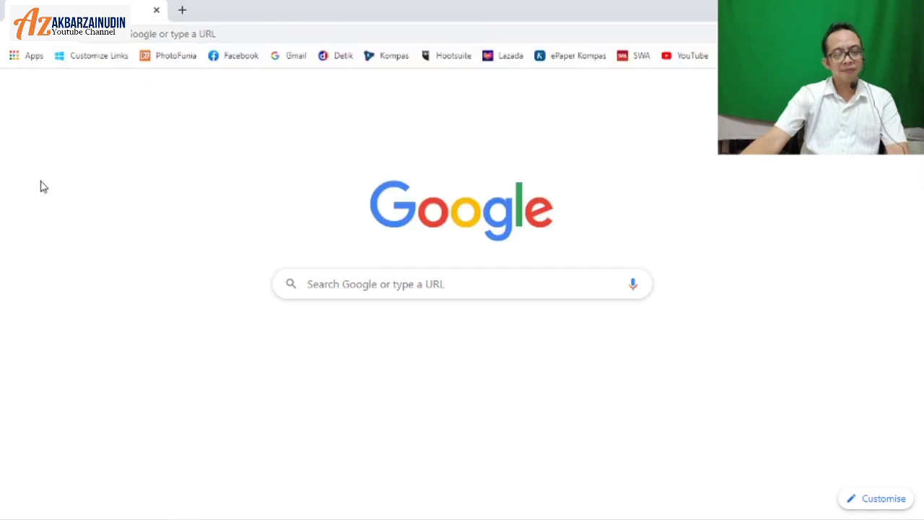
pyautogui.click(235, 35)
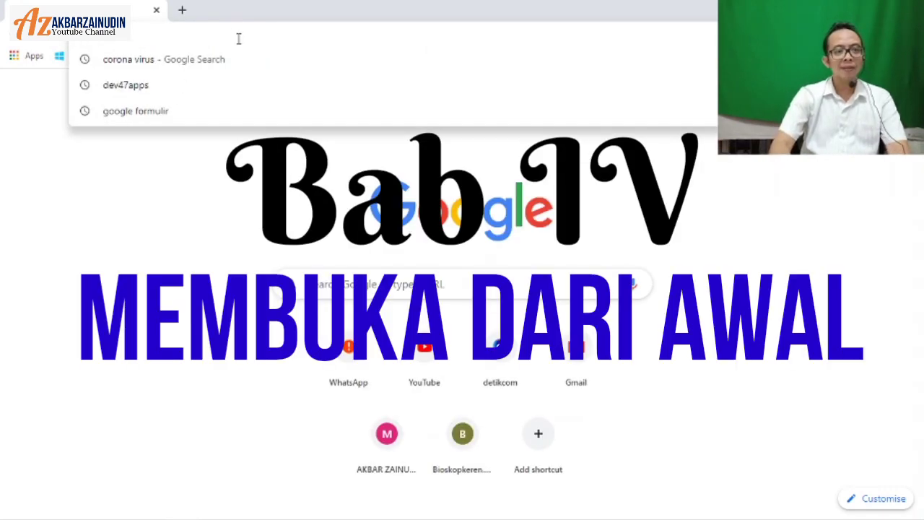
pyautogui.write('www.bb')
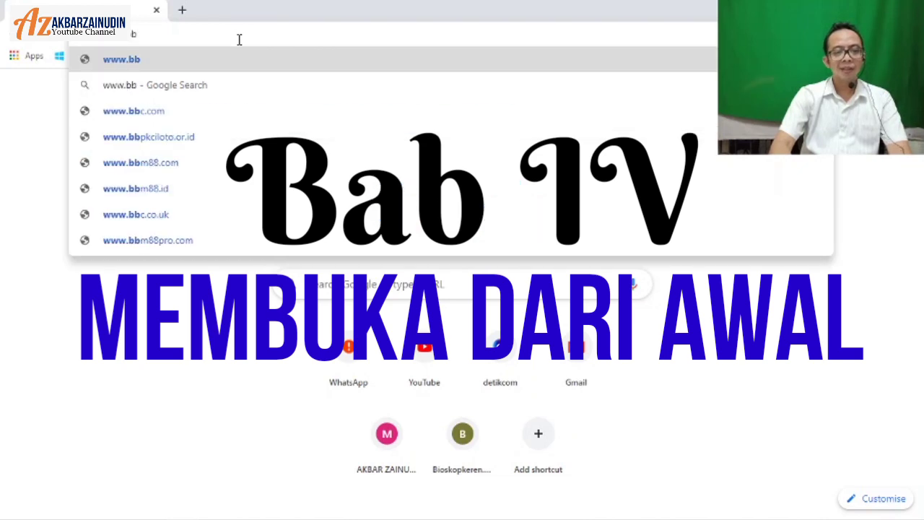
pyautogui.press('BackSpace')
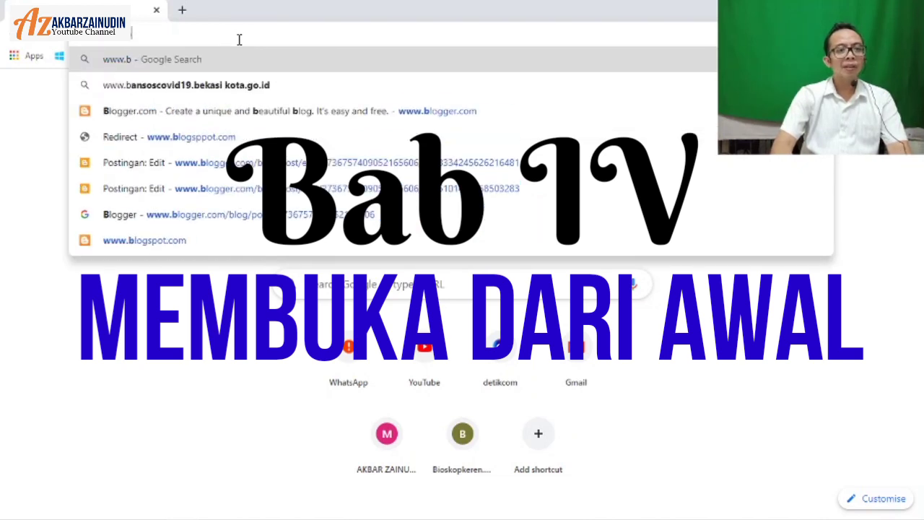
pyautogui.write('logger.com')
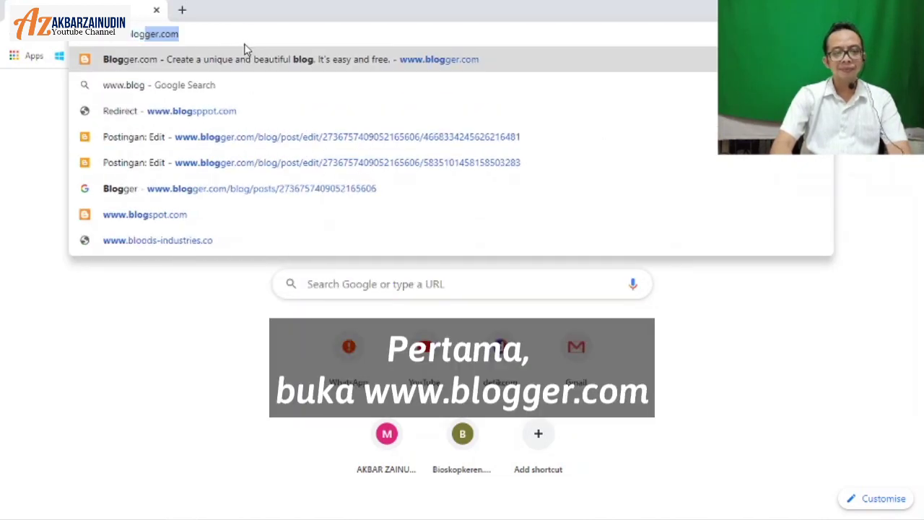
pyautogui.press('Return')
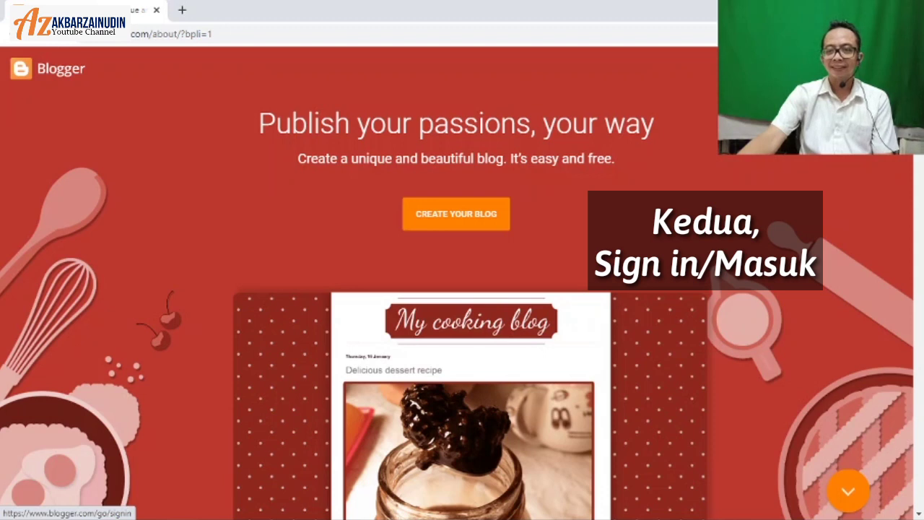
# Step: Start signing in to Blogger and choose the blog's Google account
pyautogui.click(287, 70)
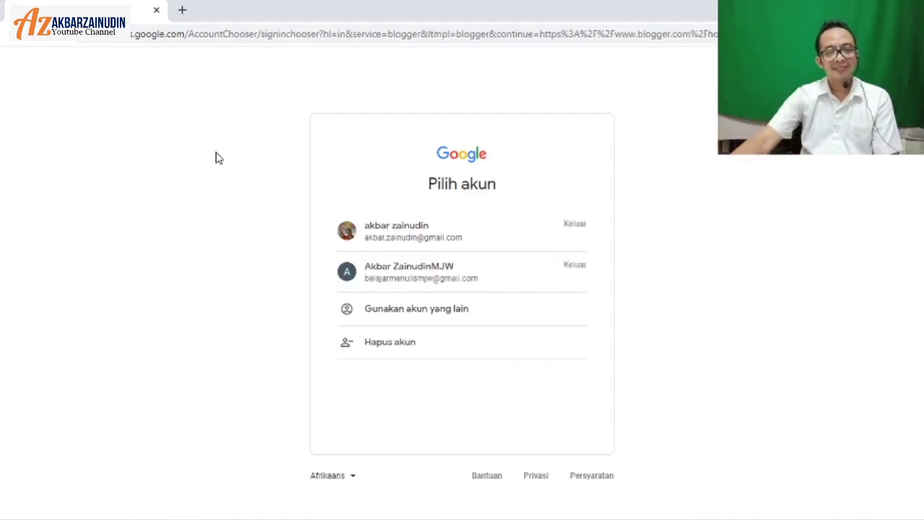
pyautogui.click(371, 269)
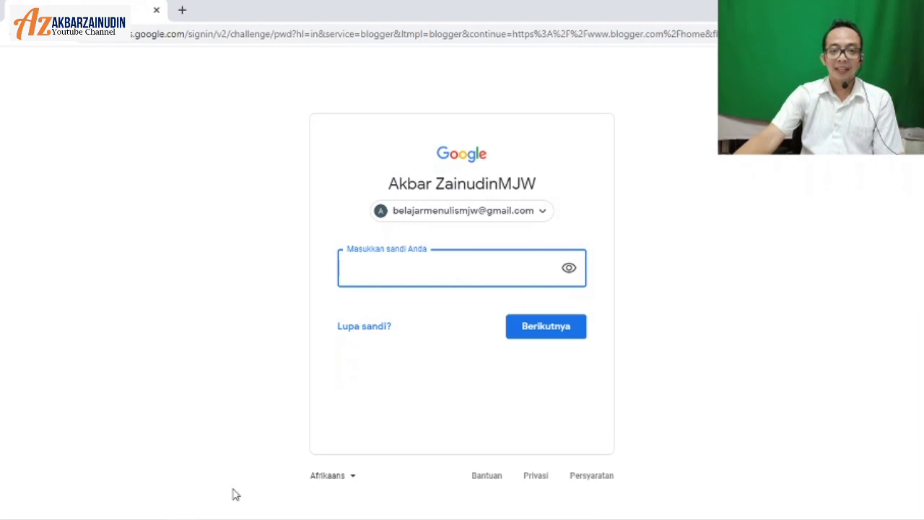
pyautogui.moveTo(231, 517)
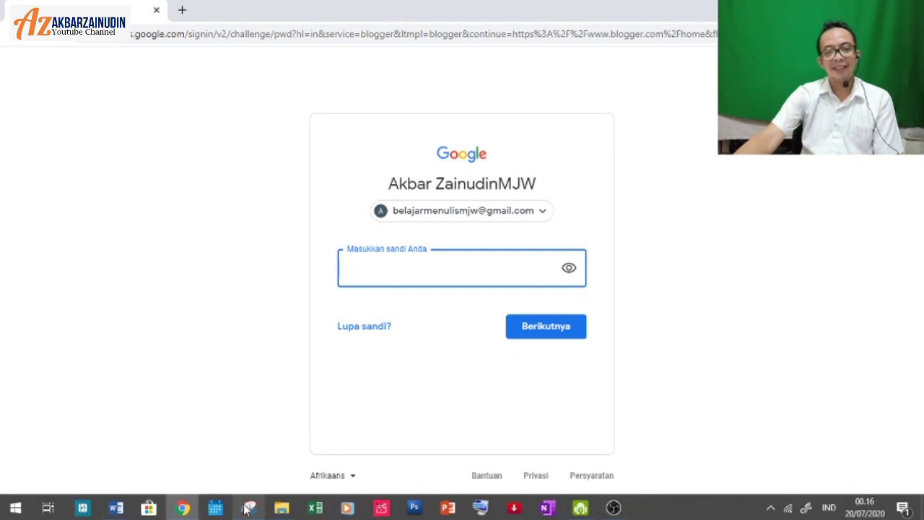
pyautogui.click(247, 508)
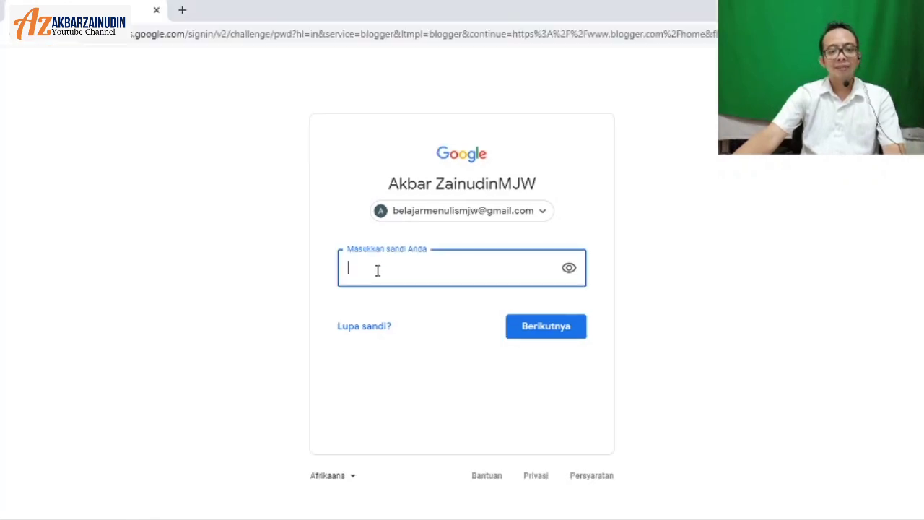
# Step: Enter the account password and submit it to reach the BelajarMenulisMJW dashboard
pyautogui.click(377, 270)
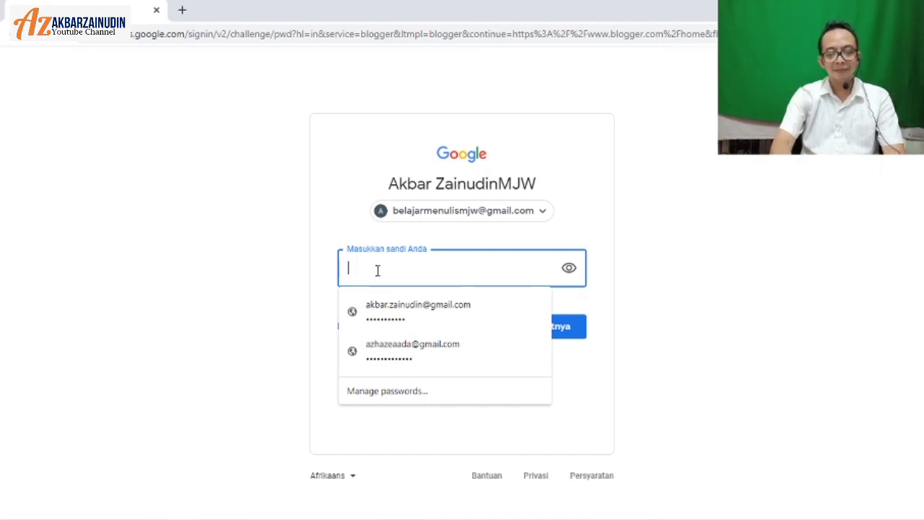
pyautogui.write('a')
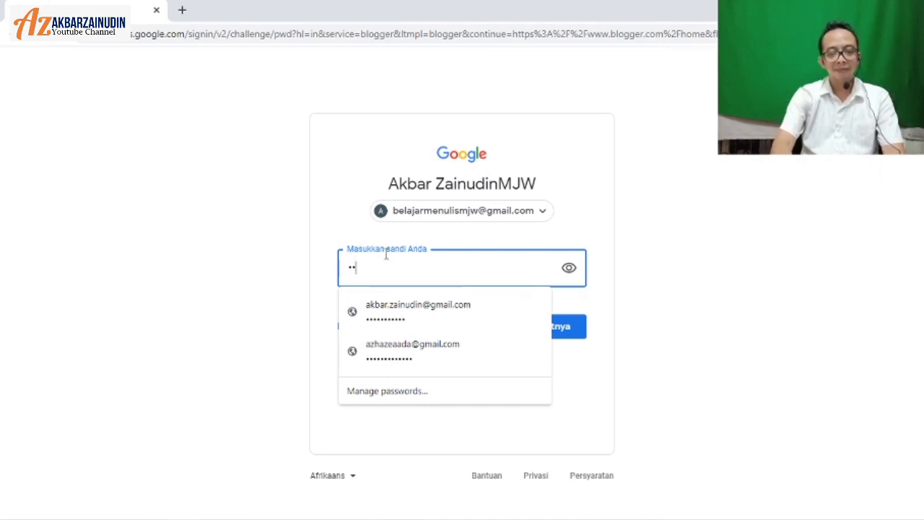
pyautogui.write('a')
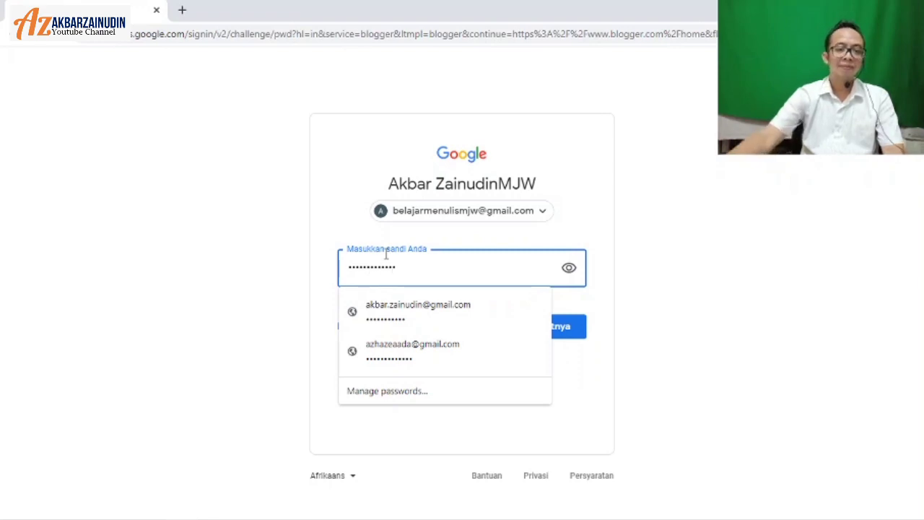
pyautogui.click(191, 263)
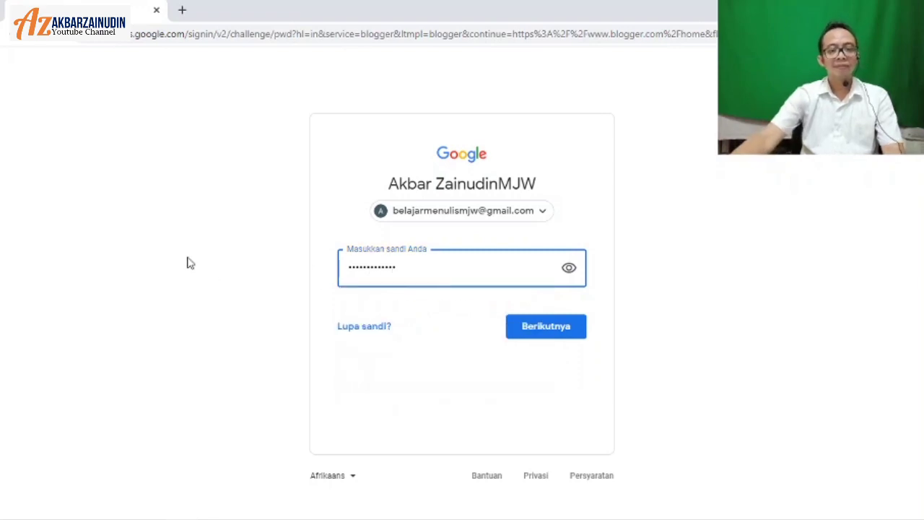
pyautogui.click(529, 329)
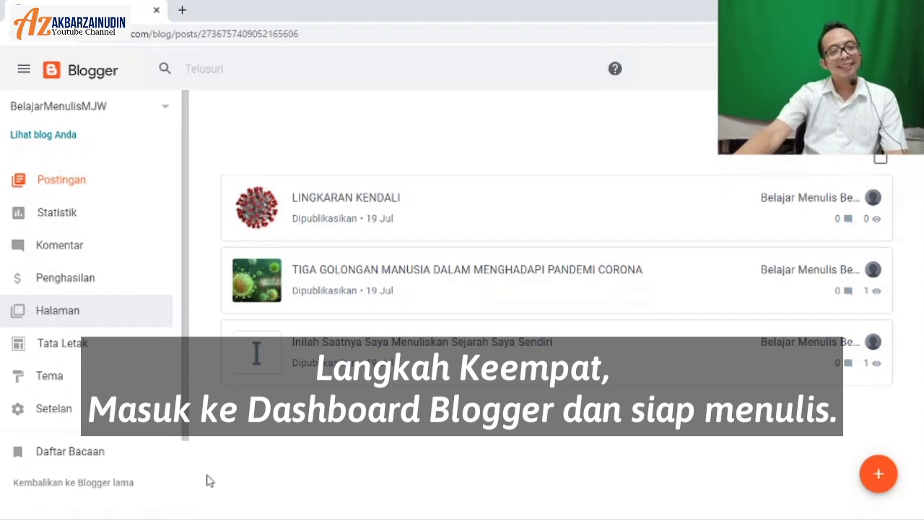
pyautogui.click(104, 176)
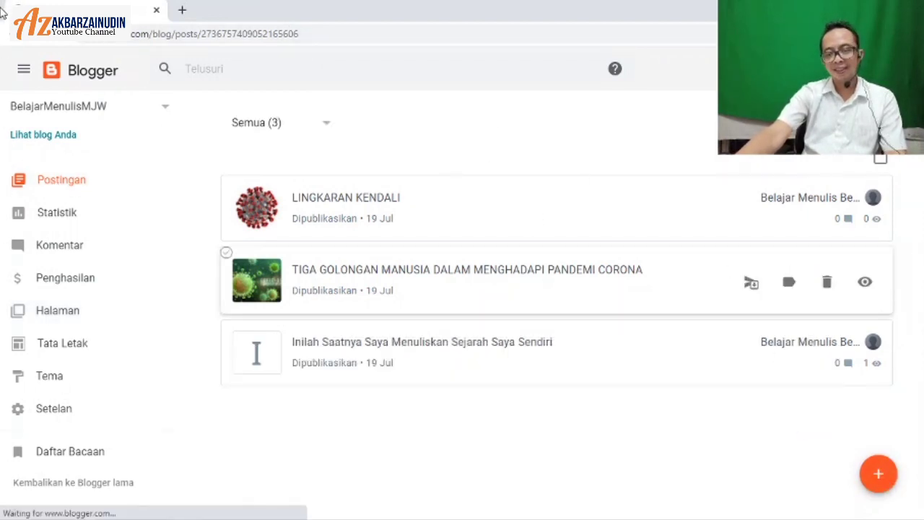
pyautogui.click(880, 474)
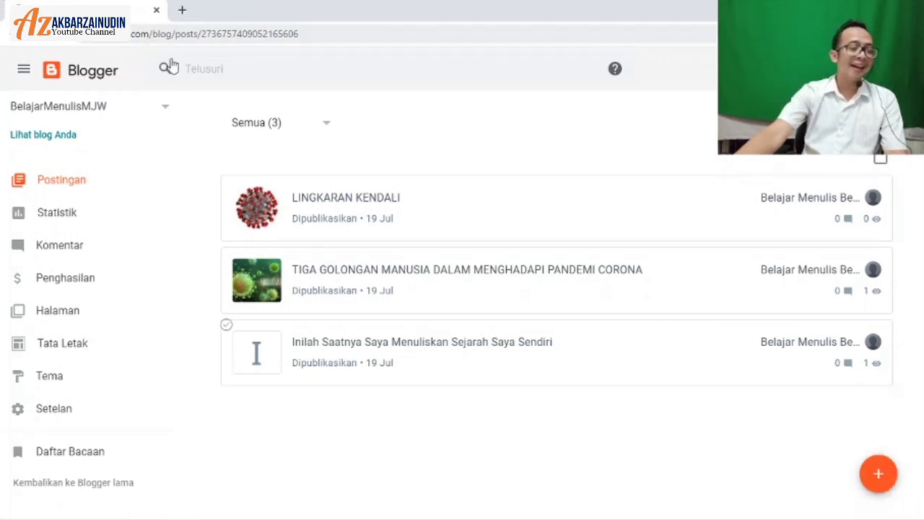
pyautogui.click(382, 30)
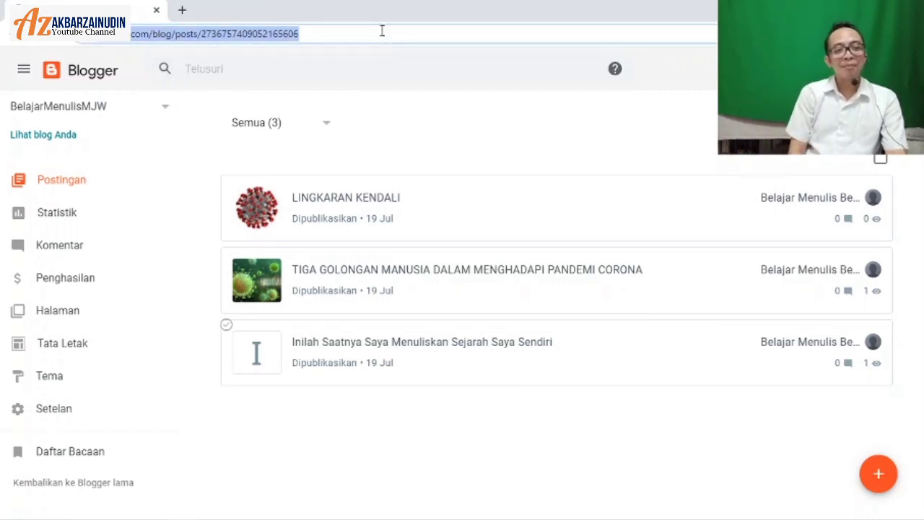
pyautogui.click(382, 32)
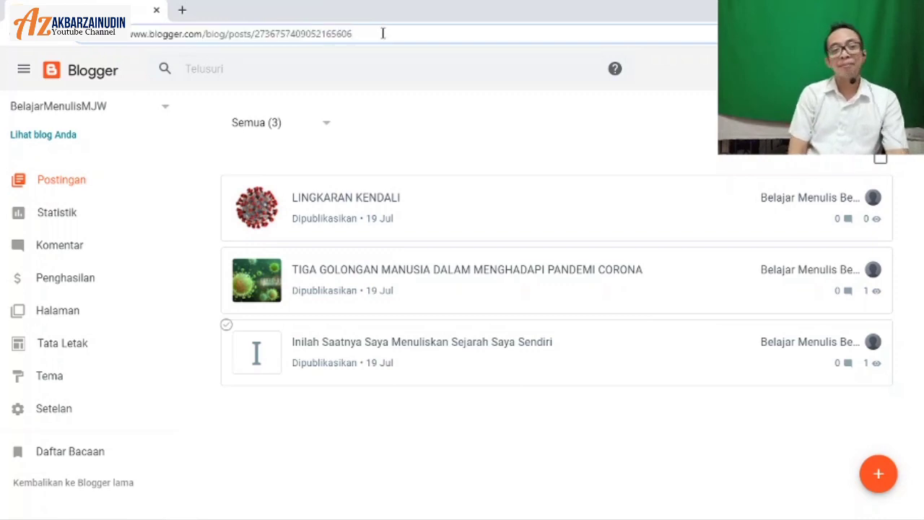